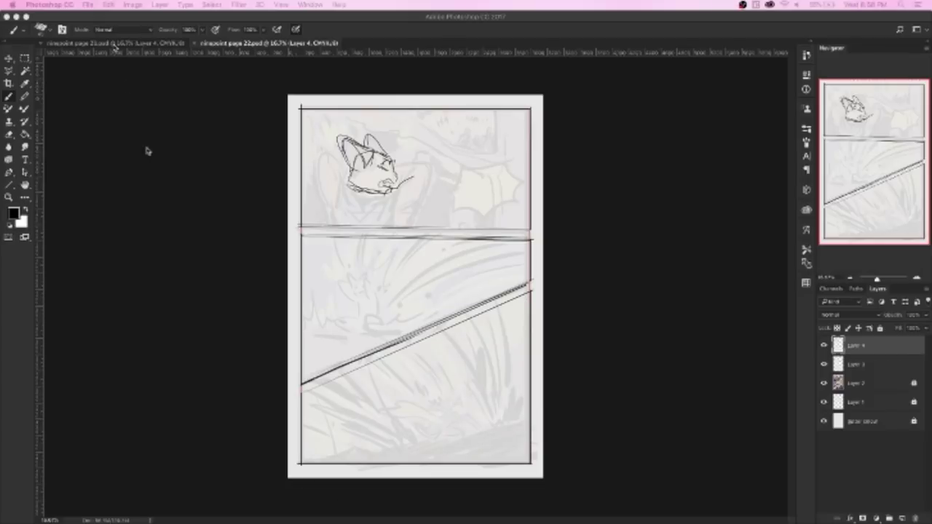
Bring up page 21, zoom in, and draw the first tree-trunk line in the top panel
{"action": "left_click", "coordinate": [216, 146]}
{"action": "key", "text": "ctrl+Tab"}
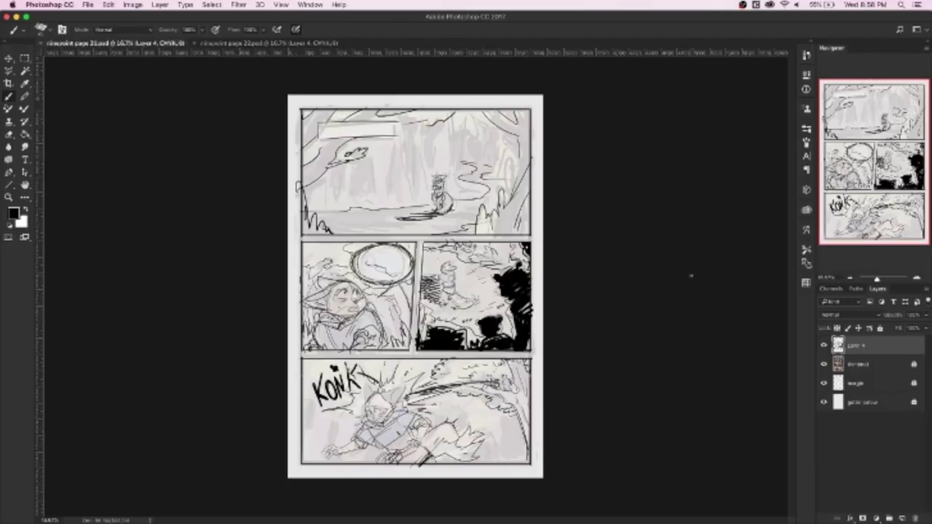
{"action": "key", "text": "ctrl+plus"}
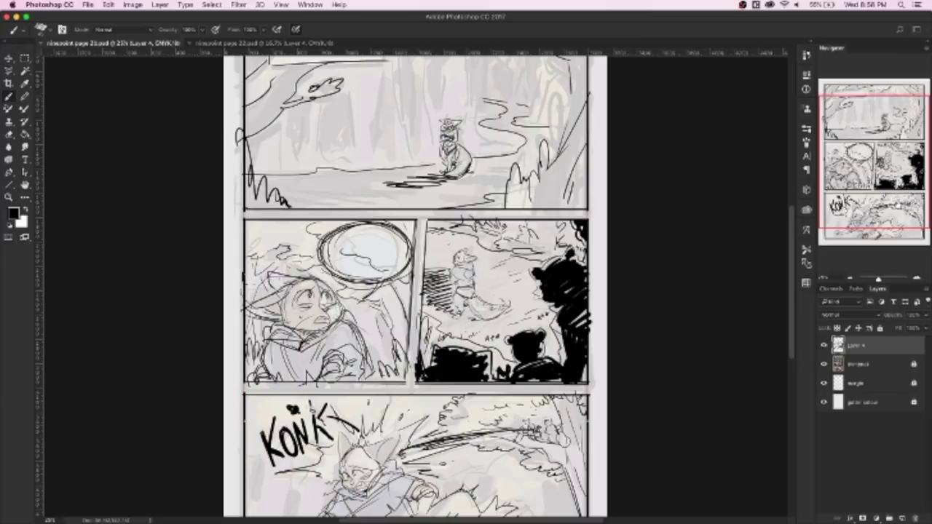
{"action": "scroll", "coordinate": [415, 291], "scroll_direction": "up", "scroll_amount": 3}
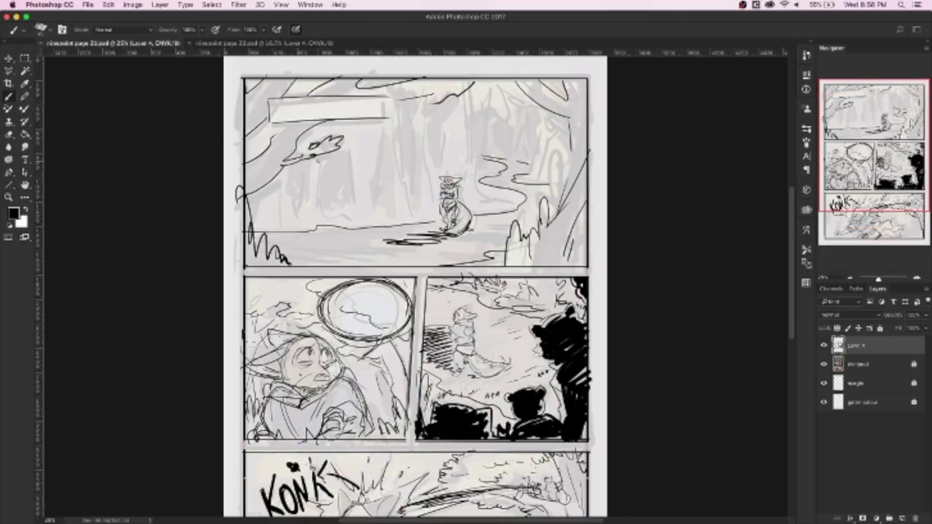
{"action": "mouse_move", "coordinate": [402, 96]}
{"action": "left_mouse_down"}
{"action": "mouse_move", "coordinate": [422, 93]}
{"action": "mouse_move", "coordinate": [431, 216]}
{"action": "left_mouse_up"}
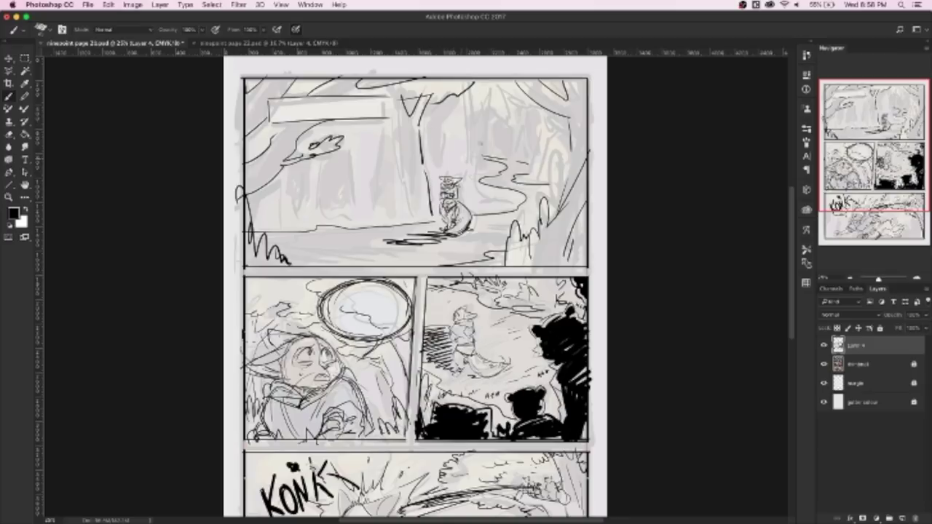
Ink a solid black bush along the top panel's lower-right edge
{"action": "mouse_move", "coordinate": [567, 156]}
{"action": "left_mouse_down"}
{"action": "mouse_move", "coordinate": [562, 204]}
{"action": "mouse_move", "coordinate": [576, 182]}
{"action": "mouse_move", "coordinate": [564, 216]}
{"action": "left_mouse_up"}
{"action": "left_click_drag", "start_coordinate": [590, 176], "coordinate": [550, 244]}
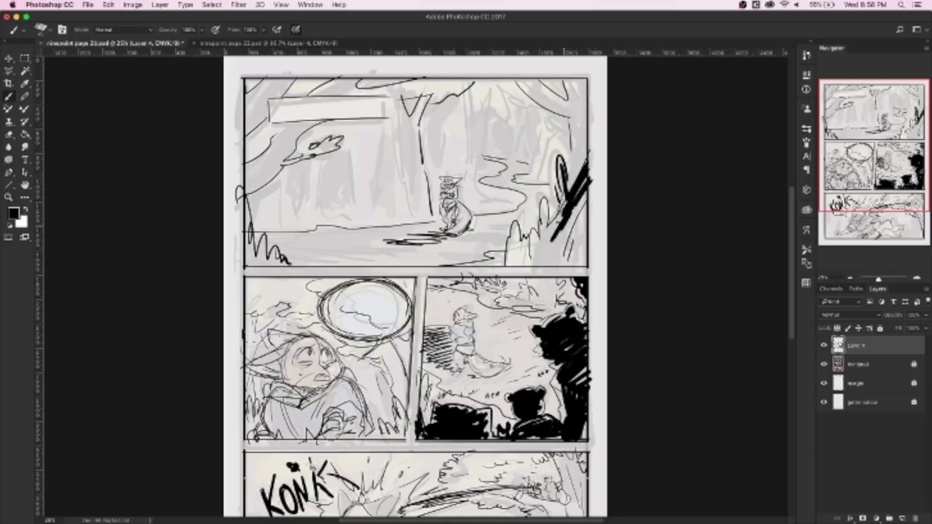
{"action": "left_click_drag", "start_coordinate": [568, 201], "coordinate": [551, 252]}
{"action": "mouse_move", "coordinate": [558, 180]}
{"action": "left_mouse_down"}
{"action": "mouse_move", "coordinate": [535, 175]}
{"action": "mouse_move", "coordinate": [542, 229]}
{"action": "mouse_move", "coordinate": [529, 242]}
{"action": "mouse_move", "coordinate": [533, 258]}
{"action": "left_mouse_up"}
{"action": "left_click_drag", "start_coordinate": [562, 217], "coordinate": [541, 259]}
{"action": "mouse_move", "coordinate": [591, 186]}
{"action": "left_mouse_down"}
{"action": "mouse_move", "coordinate": [548, 266]}
{"action": "mouse_move", "coordinate": [559, 220]}
{"action": "mouse_move", "coordinate": [546, 265]}
{"action": "left_mouse_up"}
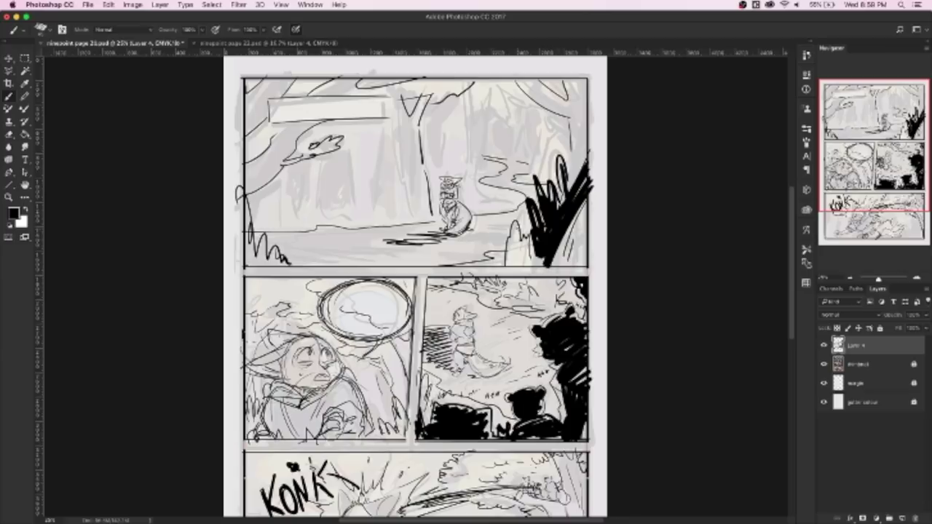
{"action": "mouse_move", "coordinate": [521, 221]}
{"action": "left_mouse_down"}
{"action": "mouse_move", "coordinate": [508, 268]}
{"action": "mouse_move", "coordinate": [520, 269]}
{"action": "left_mouse_up"}
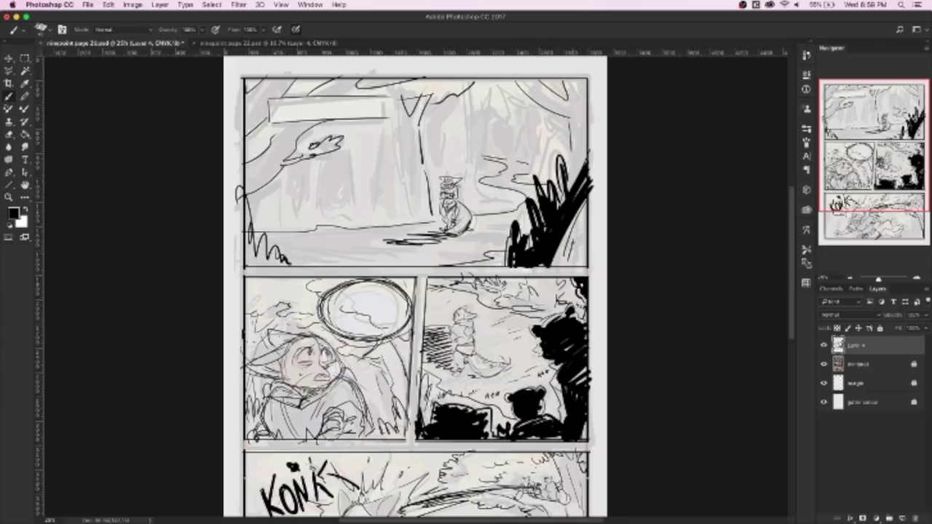
{"action": "left_click_drag", "start_coordinate": [586, 211], "coordinate": [558, 250]}
{"action": "left_click_drag", "start_coordinate": [595, 220], "coordinate": [543, 269]}
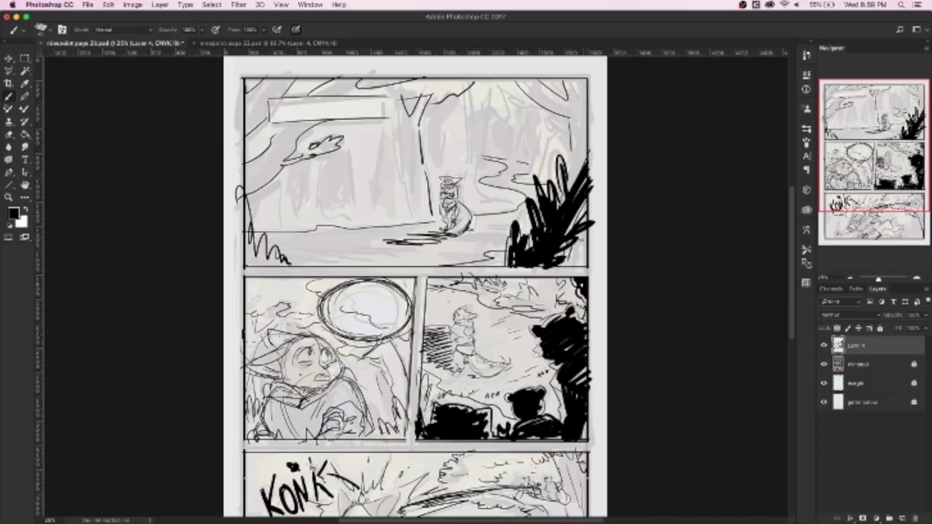
{"action": "left_click_drag", "start_coordinate": [588, 236], "coordinate": [558, 268]}
{"action": "mouse_move", "coordinate": [504, 248]}
{"action": "left_mouse_down"}
{"action": "mouse_move", "coordinate": [492, 269]}
{"action": "mouse_move", "coordinate": [508, 247]}
{"action": "mouse_move", "coordinate": [495, 263]}
{"action": "left_mouse_up"}
{"action": "left_click_drag", "start_coordinate": [533, 214], "coordinate": [525, 251]}
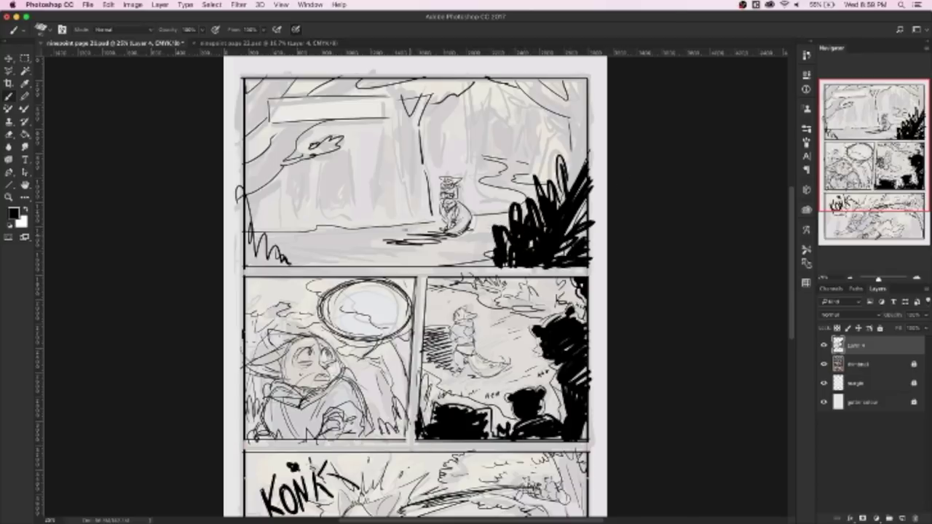
Outline the caption box and ink several tree-trunk lines beside it
{"action": "mouse_move", "coordinate": [399, 91]}
{"action": "left_mouse_down"}
{"action": "mouse_move", "coordinate": [403, 142]}
{"action": "mouse_move", "coordinate": [395, 119]}
{"action": "left_mouse_up"}
{"action": "left_click_drag", "start_coordinate": [348, 93], "coordinate": [396, 93]}
{"action": "mouse_move", "coordinate": [399, 118]}
{"action": "left_mouse_down"}
{"action": "mouse_move", "coordinate": [370, 119]}
{"action": "mouse_move", "coordinate": [409, 217]}
{"action": "left_mouse_up"}
{"action": "mouse_move", "coordinate": [356, 125]}
{"action": "left_mouse_down"}
{"action": "mouse_move", "coordinate": [373, 179]}
{"action": "mouse_move", "coordinate": [369, 219]}
{"action": "left_mouse_up"}
{"action": "mouse_move", "coordinate": [351, 138]}
{"action": "left_mouse_down"}
{"action": "mouse_move", "coordinate": [344, 217]}
{"action": "mouse_move", "coordinate": [410, 174]}
{"action": "left_mouse_up"}
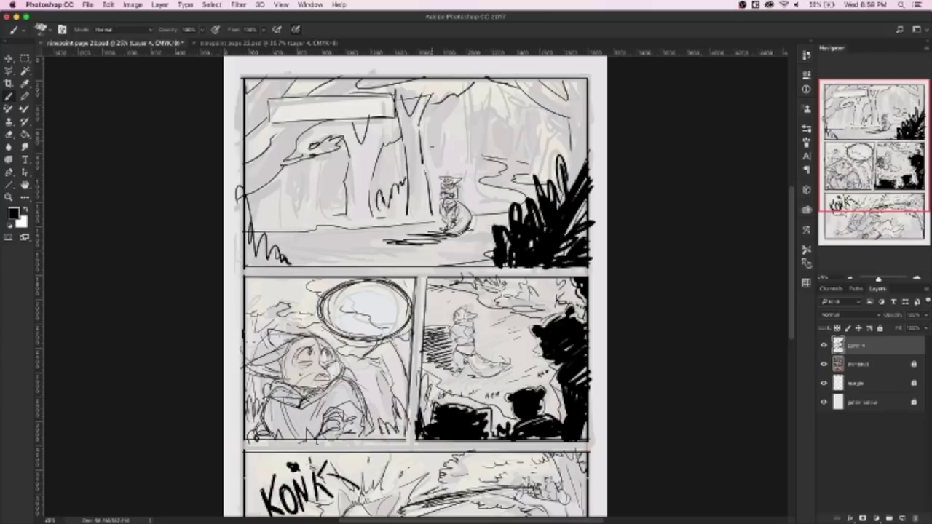
Ink the trees on the panel's right with branches, trunk lines and grass
{"action": "mouse_move", "coordinate": [445, 100]}
{"action": "left_mouse_down"}
{"action": "mouse_move", "coordinate": [438, 152]}
{"action": "mouse_move", "coordinate": [455, 119]}
{"action": "mouse_move", "coordinate": [447, 169]}
{"action": "left_mouse_up"}
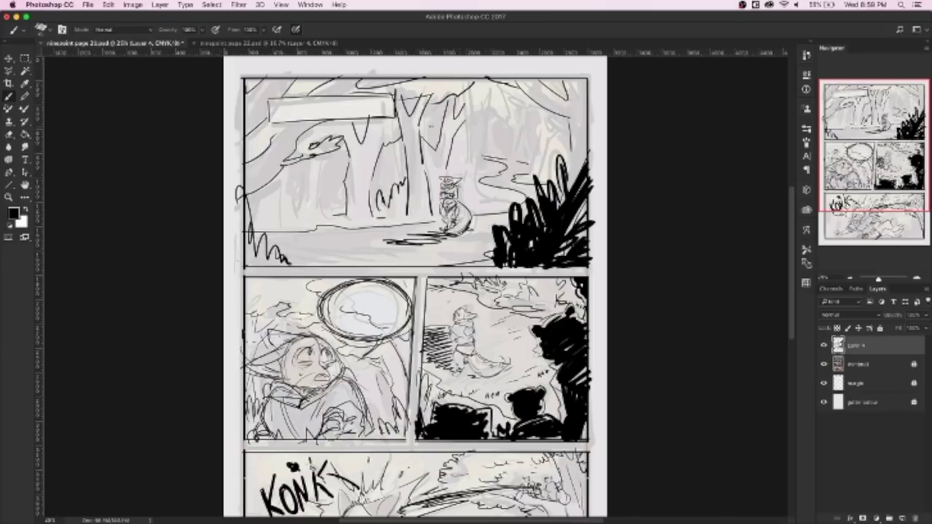
{"action": "mouse_move", "coordinate": [471, 89]}
{"action": "left_mouse_down"}
{"action": "mouse_move", "coordinate": [470, 177]}
{"action": "mouse_move", "coordinate": [476, 120]}
{"action": "left_mouse_up"}
{"action": "mouse_move", "coordinate": [478, 118]}
{"action": "left_mouse_down"}
{"action": "mouse_move", "coordinate": [495, 88]}
{"action": "mouse_move", "coordinate": [519, 89]}
{"action": "left_mouse_up"}
{"action": "left_click_drag", "start_coordinate": [487, 121], "coordinate": [474, 192]}
{"action": "mouse_move", "coordinate": [462, 198]}
{"action": "left_mouse_down"}
{"action": "mouse_move", "coordinate": [478, 182]}
{"action": "mouse_move", "coordinate": [505, 181]}
{"action": "mouse_move", "coordinate": [482, 160]}
{"action": "mouse_move", "coordinate": [534, 155]}
{"action": "left_mouse_up"}
{"action": "mouse_move", "coordinate": [541, 110]}
{"action": "left_mouse_down"}
{"action": "mouse_move", "coordinate": [536, 162]}
{"action": "mouse_move", "coordinate": [557, 112]}
{"action": "mouse_move", "coordinate": [576, 115]}
{"action": "mouse_move", "coordinate": [571, 180]}
{"action": "mouse_move", "coordinate": [581, 75]}
{"action": "left_mouse_up"}
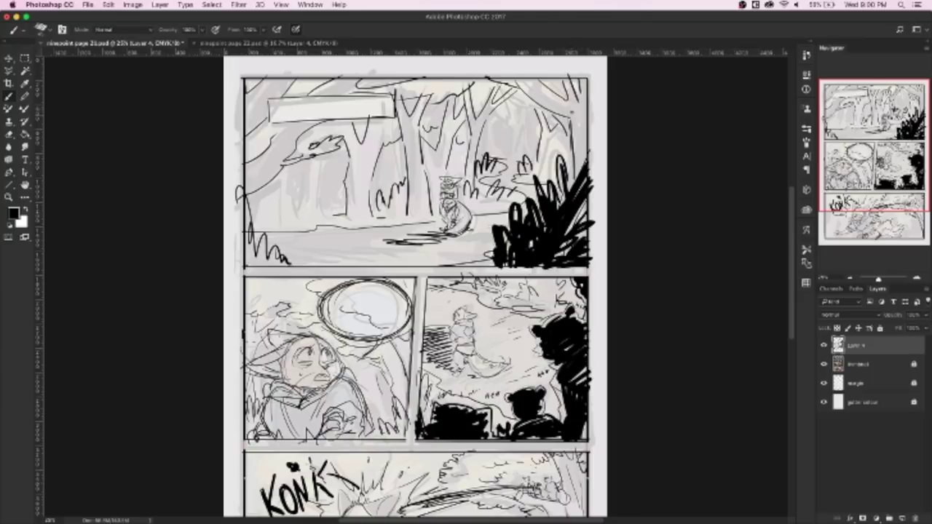
Add branches along the panel top and detail marks across the tree trunks
{"action": "mouse_move", "coordinate": [534, 95]}
{"action": "left_mouse_down"}
{"action": "mouse_move", "coordinate": [571, 73]}
{"action": "mouse_move", "coordinate": [558, 70]}
{"action": "left_mouse_up"}
{"action": "left_click_drag", "start_coordinate": [484, 96], "coordinate": [508, 79]}
{"action": "left_click_drag", "start_coordinate": [508, 100], "coordinate": [531, 93]}
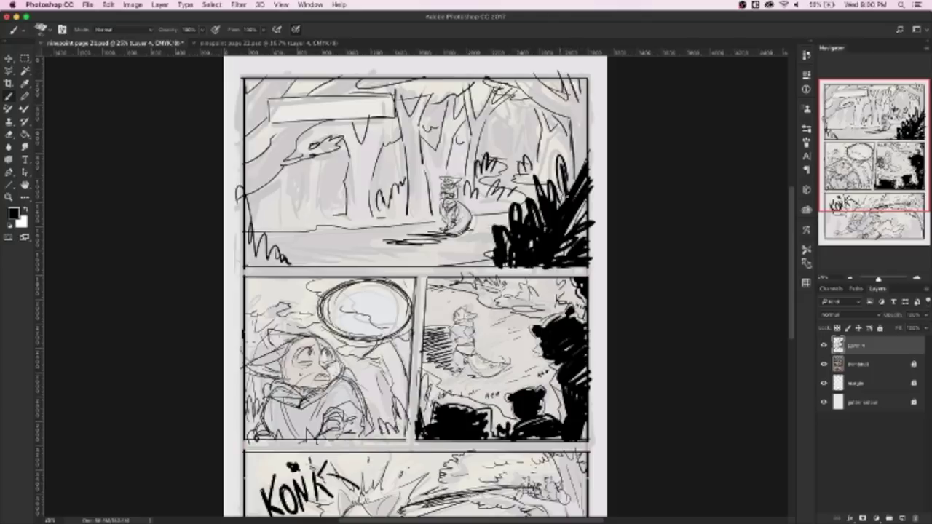
{"action": "mouse_move", "coordinate": [549, 144]}
{"action": "left_mouse_down"}
{"action": "mouse_move", "coordinate": [560, 128]}
{"action": "mouse_move", "coordinate": [545, 177]}
{"action": "left_mouse_up"}
{"action": "left_click_drag", "start_coordinate": [536, 112], "coordinate": [522, 160]}
{"action": "mouse_move", "coordinate": [498, 118]}
{"action": "left_mouse_down"}
{"action": "mouse_move", "coordinate": [511, 101]}
{"action": "mouse_move", "coordinate": [497, 159]}
{"action": "mouse_move", "coordinate": [520, 156]}
{"action": "mouse_move", "coordinate": [493, 156]}
{"action": "mouse_move", "coordinate": [490, 142]}
{"action": "left_mouse_up"}
{"action": "left_click_drag", "start_coordinate": [506, 121], "coordinate": [501, 143]}
{"action": "mouse_move", "coordinate": [491, 131]}
{"action": "left_mouse_down"}
{"action": "mouse_move", "coordinate": [486, 149]}
{"action": "mouse_move", "coordinate": [524, 156]}
{"action": "mouse_move", "coordinate": [501, 165]}
{"action": "left_mouse_up"}
{"action": "left_click_drag", "start_coordinate": [518, 164], "coordinate": [498, 167]}
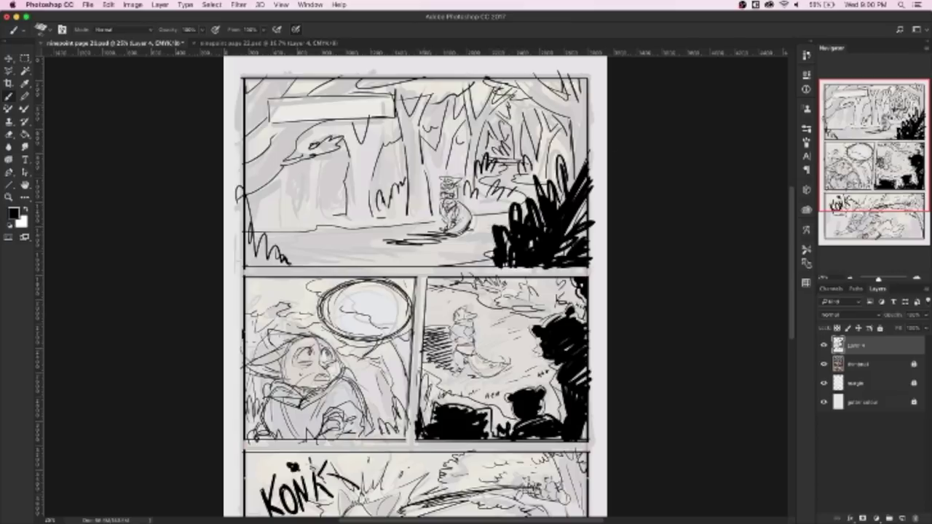
Ink grass strokes and vertical lines on the left-hand trees
{"action": "left_click_drag", "start_coordinate": [385, 179], "coordinate": [384, 149]}
{"action": "mouse_move", "coordinate": [391, 167]}
{"action": "left_mouse_down"}
{"action": "mouse_move", "coordinate": [401, 139]}
{"action": "mouse_move", "coordinate": [403, 159]}
{"action": "left_mouse_up"}
{"action": "left_click_drag", "start_coordinate": [383, 179], "coordinate": [382, 192]}
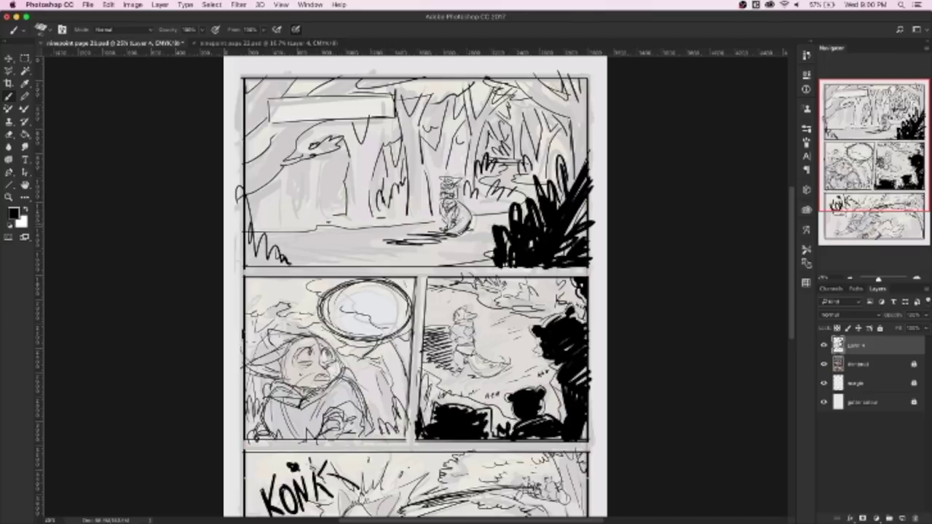
{"action": "mouse_move", "coordinate": [319, 210]}
{"action": "left_mouse_down"}
{"action": "mouse_move", "coordinate": [335, 178]}
{"action": "mouse_move", "coordinate": [342, 205]}
{"action": "left_mouse_up"}
{"action": "mouse_move", "coordinate": [316, 155]}
{"action": "left_mouse_down"}
{"action": "mouse_move", "coordinate": [318, 208]}
{"action": "mouse_move", "coordinate": [296, 205]}
{"action": "left_mouse_up"}
{"action": "left_click_drag", "start_coordinate": [294, 165], "coordinate": [290, 217]}
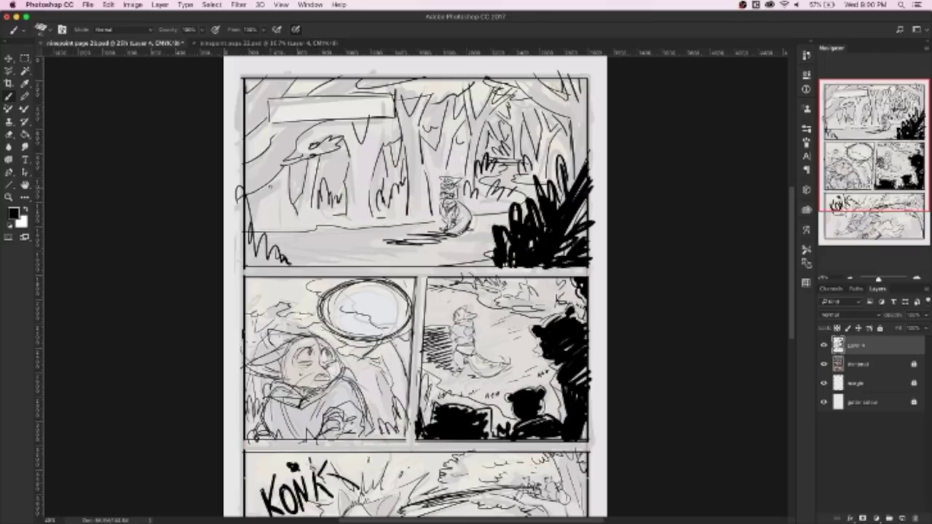
{"action": "left_click_drag", "start_coordinate": [272, 178], "coordinate": [266, 217]}
Block in black foliage along the top edge and upper-left corner
{"action": "left_click_drag", "start_coordinate": [317, 82], "coordinate": [450, 80]}
{"action": "mouse_move", "coordinate": [393, 92]}
{"action": "left_mouse_down"}
{"action": "mouse_move", "coordinate": [436, 84]}
{"action": "mouse_move", "coordinate": [408, 79]}
{"action": "left_mouse_up"}
{"action": "left_click_drag", "start_coordinate": [306, 95], "coordinate": [386, 90]}
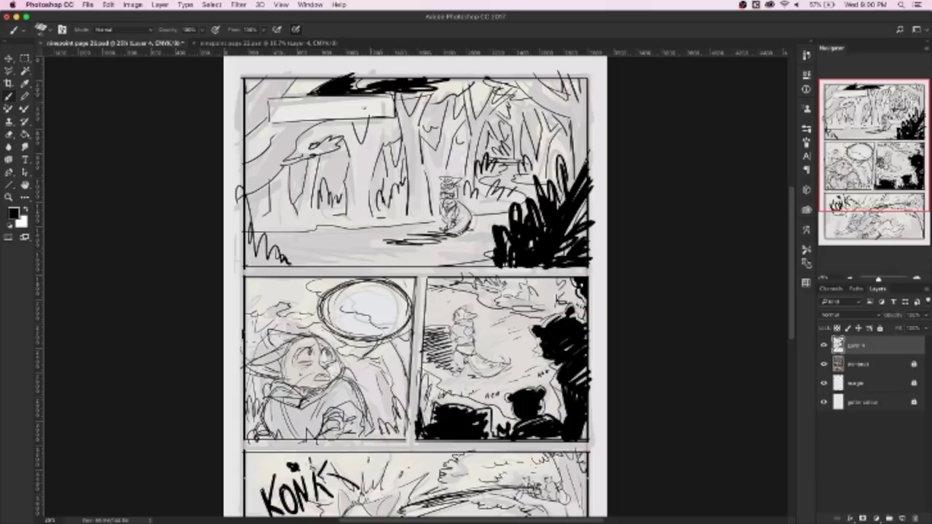
{"action": "mouse_move", "coordinate": [270, 135]}
{"action": "left_mouse_down"}
{"action": "mouse_move", "coordinate": [317, 119]}
{"action": "mouse_move", "coordinate": [259, 162]}
{"action": "mouse_move", "coordinate": [240, 191]}
{"action": "left_mouse_up"}
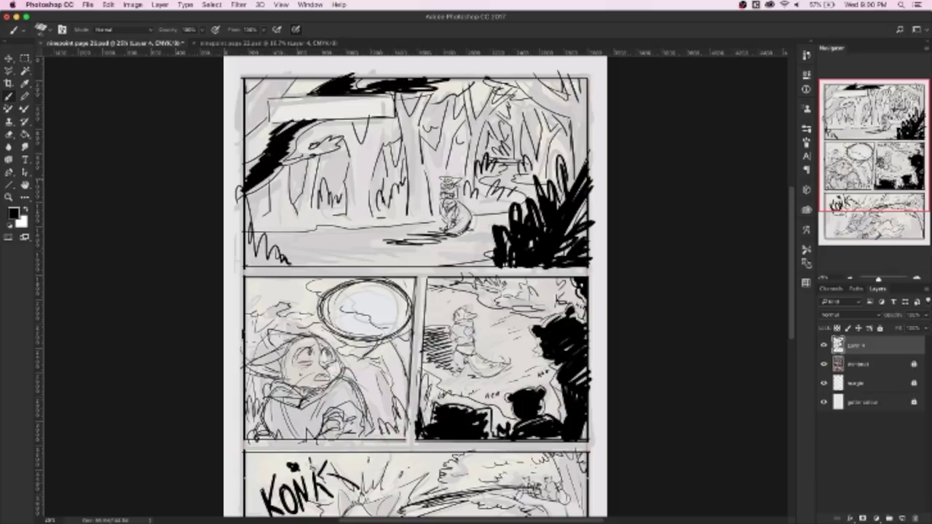
{"action": "mouse_move", "coordinate": [270, 153]}
{"action": "left_mouse_down"}
{"action": "mouse_move", "coordinate": [231, 192]}
{"action": "mouse_move", "coordinate": [311, 153]}
{"action": "left_mouse_up"}
{"action": "left_click_drag", "start_coordinate": [305, 151], "coordinate": [332, 139]}
{"action": "mouse_move", "coordinate": [291, 79]}
{"action": "left_mouse_down"}
{"action": "mouse_move", "coordinate": [236, 137]}
{"action": "mouse_move", "coordinate": [241, 105]}
{"action": "mouse_move", "coordinate": [243, 125]}
{"action": "mouse_move", "coordinate": [288, 79]}
{"action": "left_mouse_up"}
{"action": "left_click_drag", "start_coordinate": [271, 139], "coordinate": [233, 167]}
{"action": "mouse_move", "coordinate": [351, 70]}
{"action": "left_mouse_down"}
{"action": "mouse_move", "coordinate": [305, 96]}
{"action": "mouse_move", "coordinate": [242, 90]}
{"action": "mouse_move", "coordinate": [287, 88]}
{"action": "mouse_move", "coordinate": [281, 96]}
{"action": "left_mouse_up"}
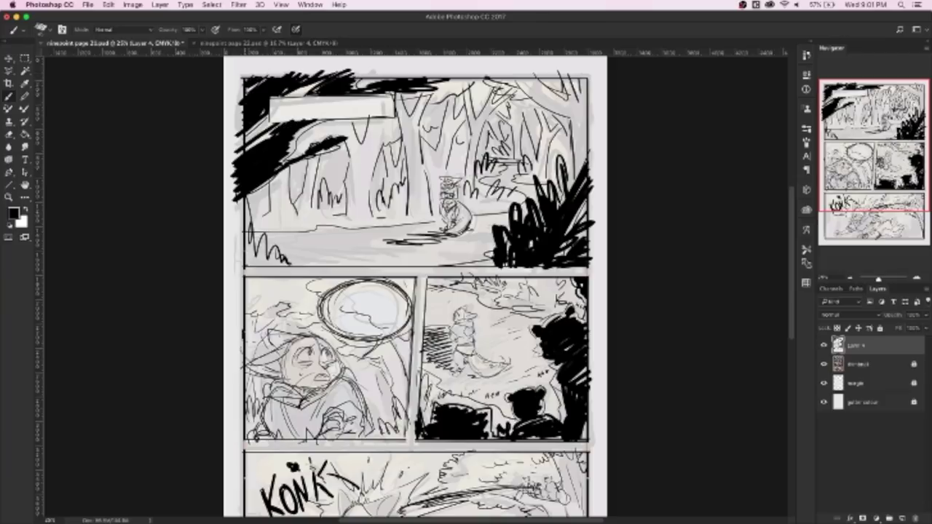
Ink lower-left corner foliage, bottom-left grass, a ground shadow and the bush's edge
{"action": "left_click_drag", "start_coordinate": [249, 211], "coordinate": [257, 265]}
{"action": "mouse_move", "coordinate": [268, 227]}
{"action": "left_mouse_down"}
{"action": "mouse_move", "coordinate": [274, 268]}
{"action": "mouse_move", "coordinate": [310, 271]}
{"action": "left_mouse_up"}
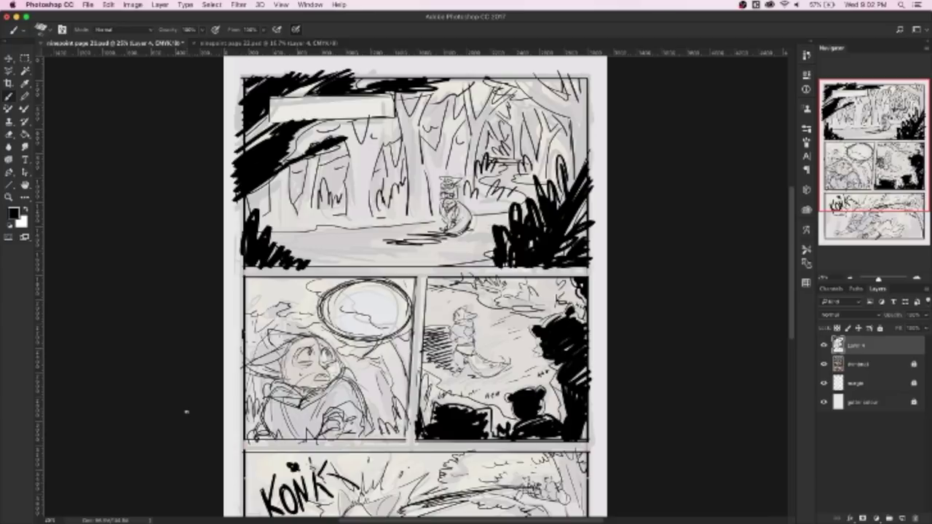
{"action": "mouse_move", "coordinate": [260, 210]}
{"action": "left_mouse_down"}
{"action": "mouse_move", "coordinate": [260, 198]}
{"action": "mouse_move", "coordinate": [291, 211]}
{"action": "left_mouse_up"}
{"action": "left_click_drag", "start_coordinate": [313, 218], "coordinate": [314, 208]}
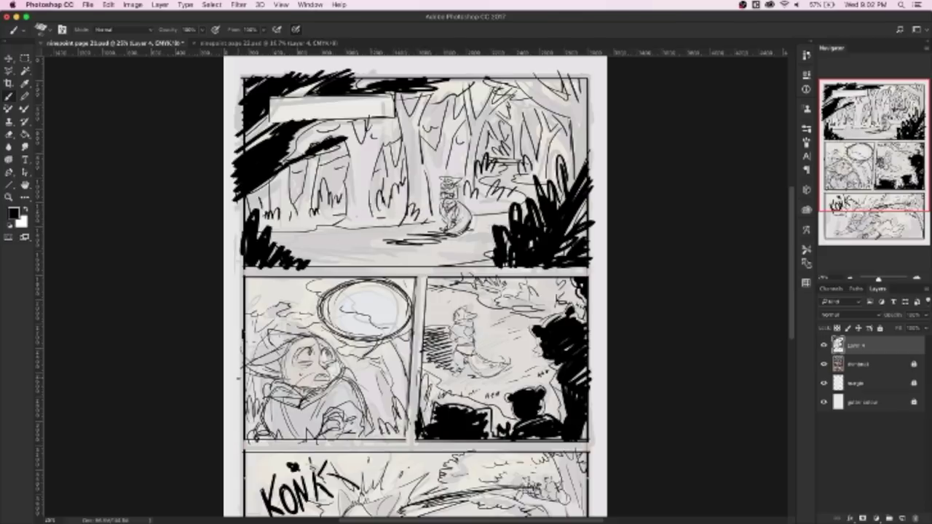
{"action": "left_click_drag", "start_coordinate": [337, 244], "coordinate": [386, 261]}
{"action": "left_click_drag", "start_coordinate": [486, 252], "coordinate": [473, 270]}
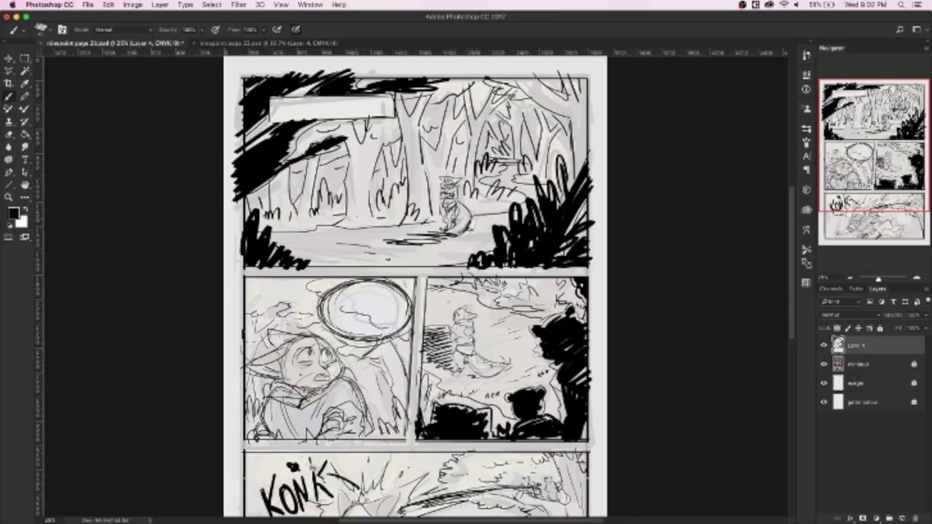
Add grass blades, fill a tree trunk black, and black in the top-right corner
{"action": "left_click_drag", "start_coordinate": [501, 169], "coordinate": [507, 202]}
{"action": "mouse_move", "coordinate": [332, 178]}
{"action": "left_mouse_down"}
{"action": "mouse_move", "coordinate": [328, 217]}
{"action": "mouse_move", "coordinate": [358, 222]}
{"action": "left_mouse_up"}
{"action": "left_click_drag", "start_coordinate": [374, 174], "coordinate": [371, 203]}
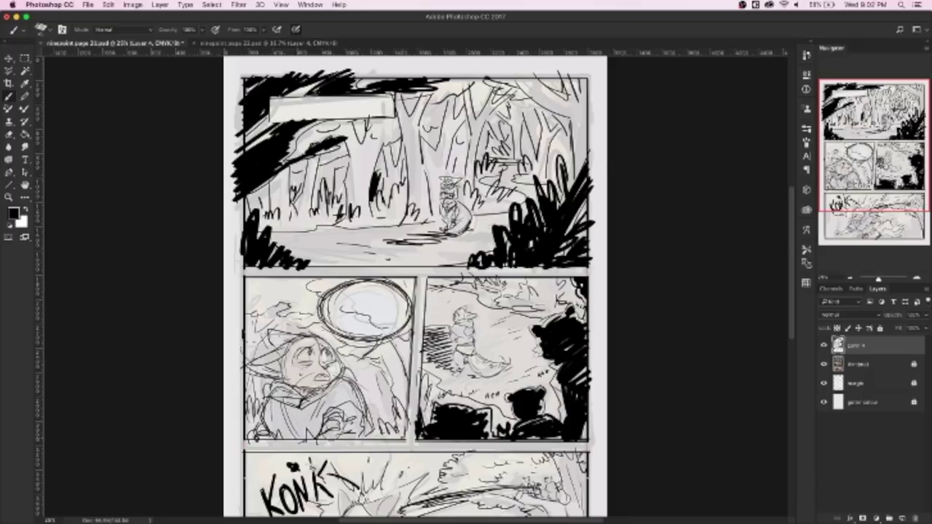
{"action": "left_click_drag", "start_coordinate": [548, 77], "coordinate": [582, 100]}
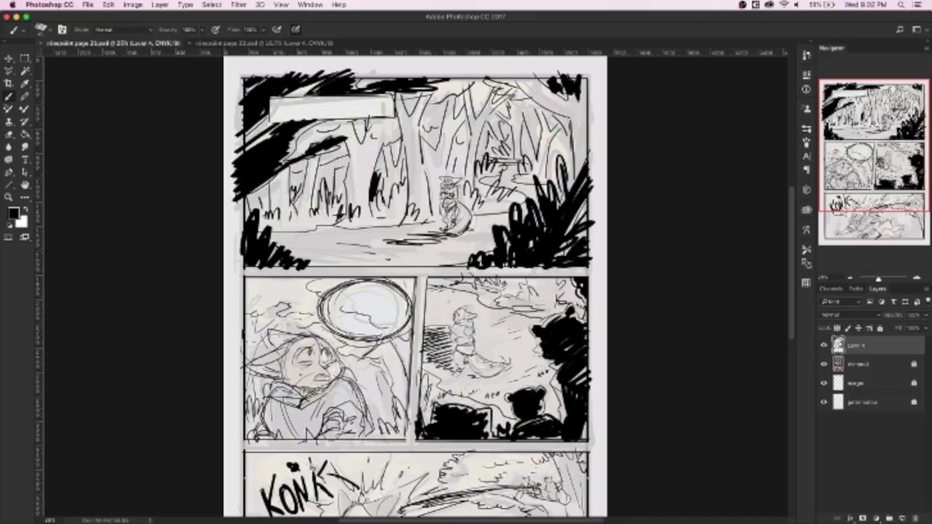
{"action": "left_click_drag", "start_coordinate": [448, 235], "coordinate": [472, 131]}
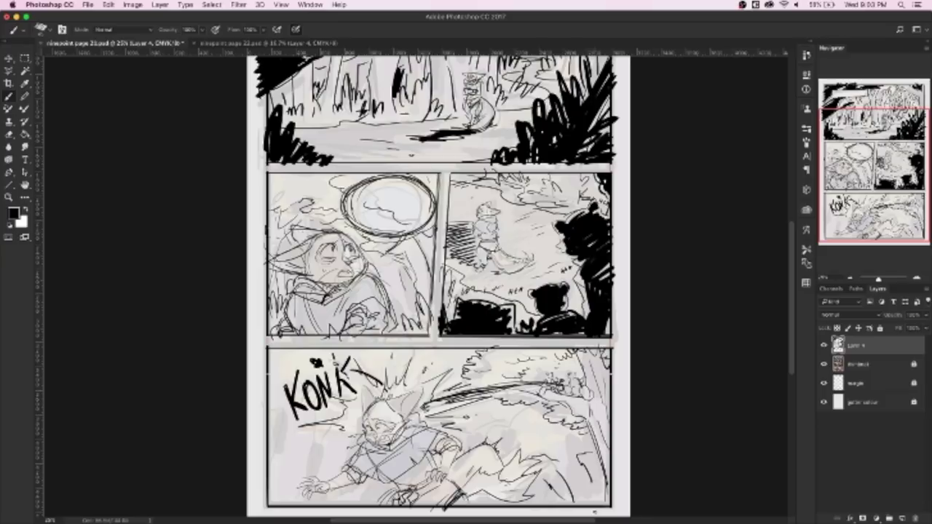
Pencil a few strokes on the fallen figure below KONK, then save page 23
{"action": "left_click_drag", "start_coordinate": [283, 410], "coordinate": [274, 506]}
{"action": "mouse_move", "coordinate": [329, 404]}
{"action": "left_mouse_down"}
{"action": "mouse_move", "coordinate": [313, 450]}
{"action": "mouse_move", "coordinate": [320, 512]}
{"action": "mouse_move", "coordinate": [357, 507]}
{"action": "left_mouse_up"}
{"action": "left_click_drag", "start_coordinate": [340, 448], "coordinate": [347, 462]}
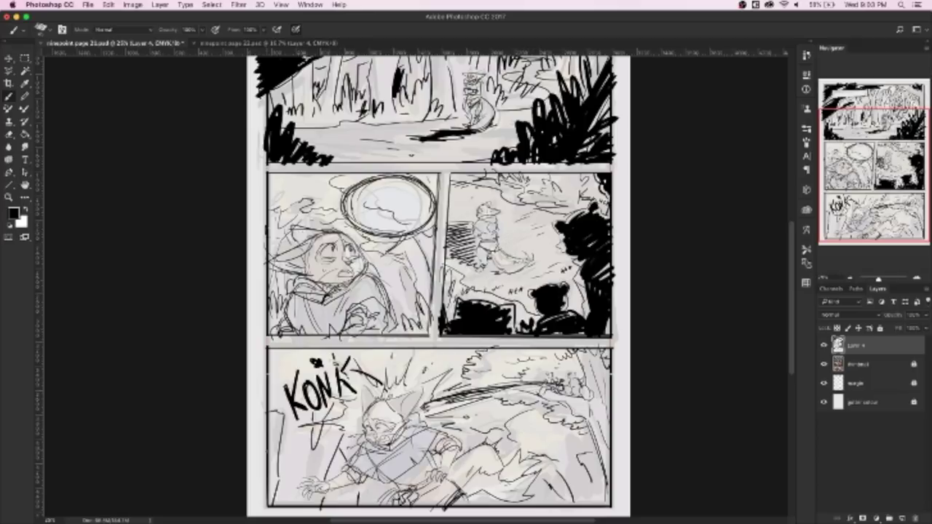
{"action": "left_click_drag", "start_coordinate": [280, 450], "coordinate": [268, 461]}
{"action": "mouse_move", "coordinate": [348, 492]}
{"action": "left_mouse_down"}
{"action": "mouse_move", "coordinate": [347, 506]}
{"action": "mouse_move", "coordinate": [374, 513]}
{"action": "left_mouse_up"}
{"action": "scroll", "coordinate": [437, 284], "scroll_direction": "up", "scroll_amount": 3}
{"action": "key", "text": "cmd+s"}
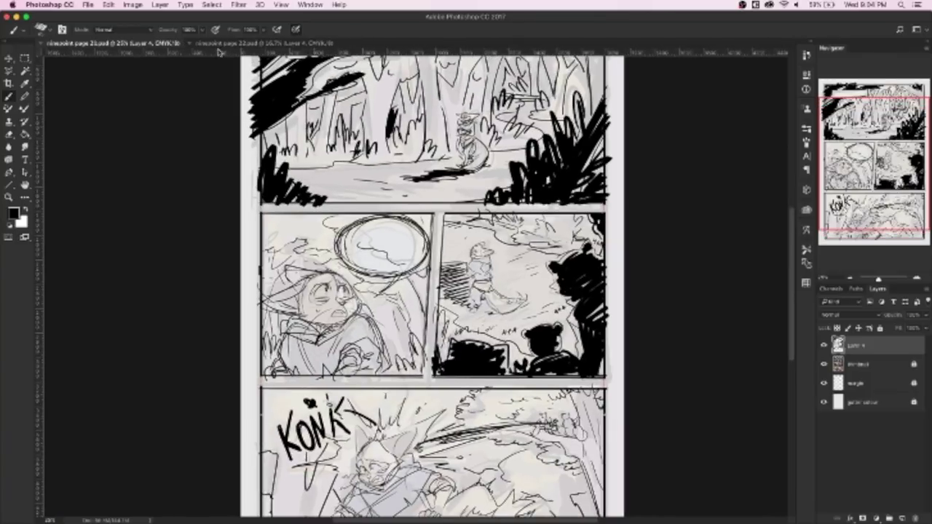
{"action": "left_click", "coordinate": [252, 42]}
Zoom into page 22's top panel and touch up the cat's mouth and chin
{"action": "left_click", "coordinate": [917, 278]}
{"action": "left_click_drag", "start_coordinate": [887, 207], "coordinate": [887, 193]}
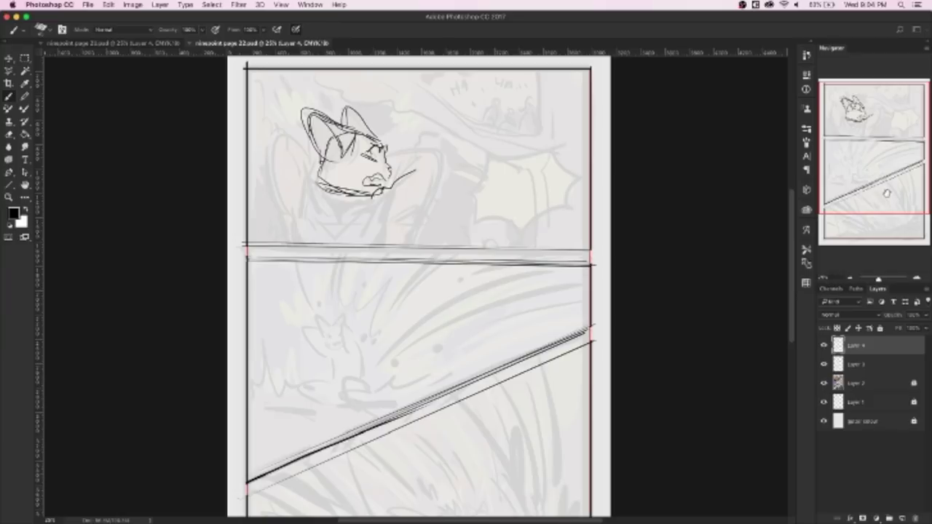
{"action": "left_click_drag", "start_coordinate": [406, 172], "coordinate": [418, 158]}
{"action": "mouse_move", "coordinate": [382, 173]}
{"action": "left_mouse_down"}
{"action": "mouse_move", "coordinate": [363, 184]}
{"action": "mouse_move", "coordinate": [380, 176]}
{"action": "left_mouse_up"}
{"action": "left_click_drag", "start_coordinate": [381, 197], "coordinate": [389, 200]}
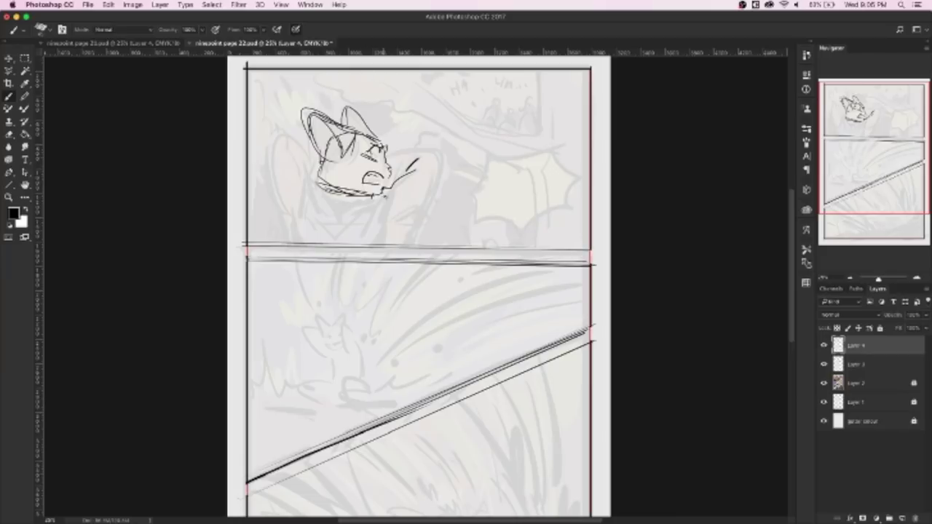
{"action": "key", "text": "e"}
{"action": "mouse_move", "coordinate": [320, 188]}
{"action": "left_mouse_down"}
{"action": "mouse_move", "coordinate": [382, 202]}
{"action": "mouse_move", "coordinate": [335, 190]}
{"action": "left_mouse_up"}
{"action": "key", "text": "b"}
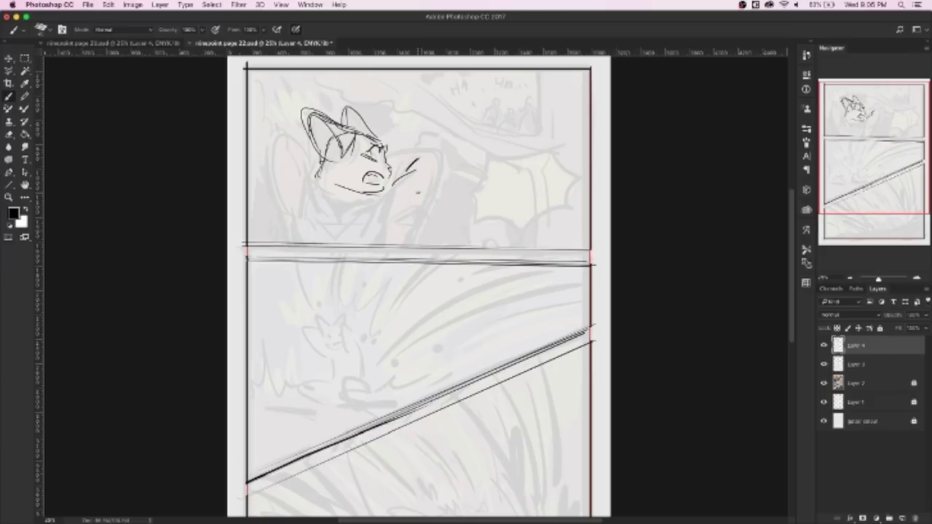
Draw the cat's shoulder curve, body line, arm and collar lines, and arm hatching
{"action": "mouse_move", "coordinate": [389, 155]}
{"action": "left_mouse_down"}
{"action": "mouse_move", "coordinate": [446, 169]}
{"action": "mouse_move", "coordinate": [408, 239]}
{"action": "mouse_move", "coordinate": [395, 235]}
{"action": "left_mouse_up"}
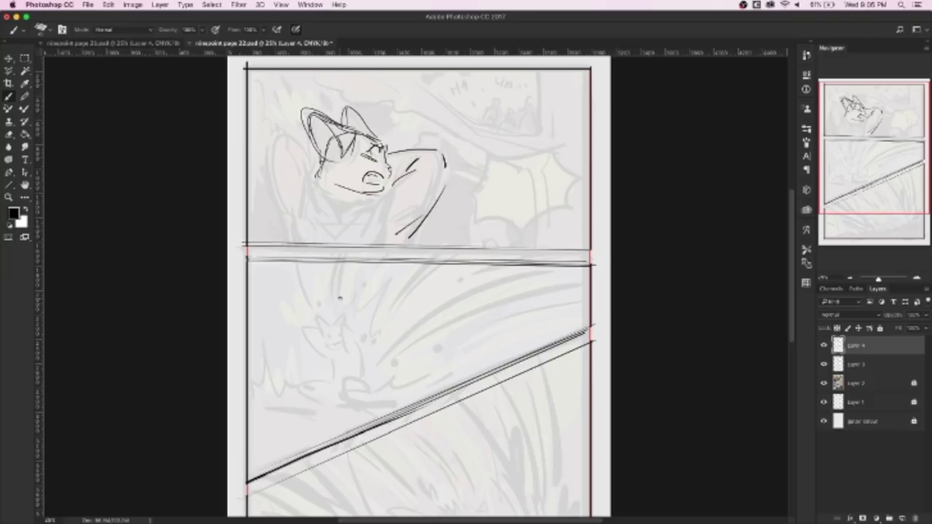
{"action": "mouse_move", "coordinate": [306, 140]}
{"action": "left_mouse_down"}
{"action": "mouse_move", "coordinate": [270, 178]}
{"action": "mouse_move", "coordinate": [292, 221]}
{"action": "left_mouse_up"}
{"action": "left_click_drag", "start_coordinate": [291, 184], "coordinate": [320, 165]}
{"action": "mouse_move", "coordinate": [317, 175]}
{"action": "left_mouse_down"}
{"action": "mouse_move", "coordinate": [356, 195]}
{"action": "mouse_move", "coordinate": [386, 182]}
{"action": "mouse_move", "coordinate": [342, 223]}
{"action": "left_mouse_up"}
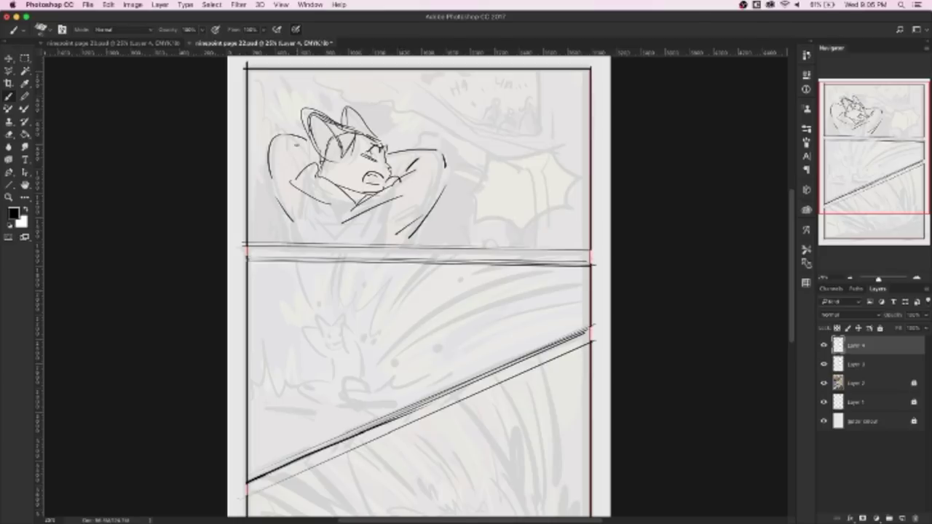
{"action": "left_click_drag", "start_coordinate": [314, 143], "coordinate": [297, 165]}
{"action": "mouse_move", "coordinate": [281, 191]}
{"action": "left_mouse_down"}
{"action": "mouse_move", "coordinate": [322, 244]}
{"action": "mouse_move", "coordinate": [383, 242]}
{"action": "left_mouse_up"}
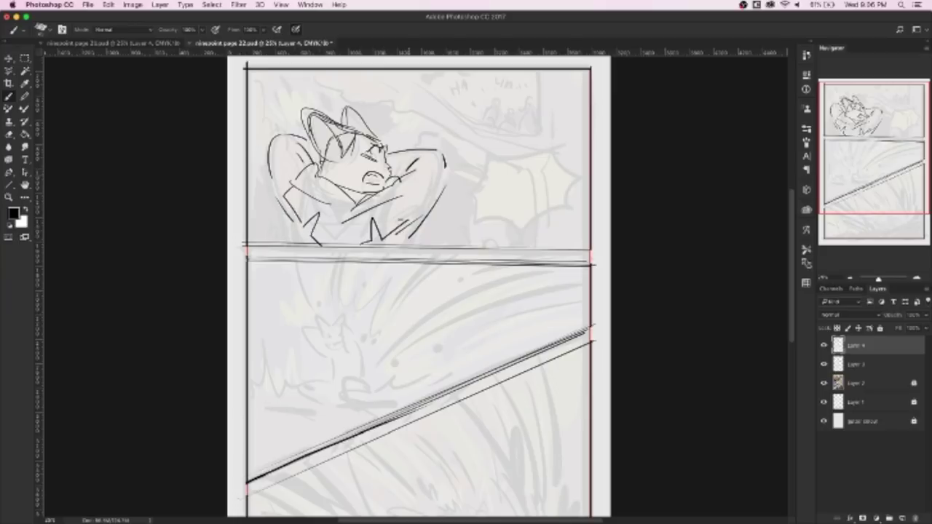
{"action": "left_click_drag", "start_coordinate": [405, 175], "coordinate": [398, 225]}
{"action": "mouse_move", "coordinate": [402, 176]}
{"action": "left_mouse_down"}
{"action": "mouse_move", "coordinate": [391, 232]}
{"action": "mouse_move", "coordinate": [352, 222]}
{"action": "mouse_move", "coordinate": [337, 230]}
{"action": "left_mouse_up"}
{"action": "mouse_move", "coordinate": [367, 192]}
{"action": "left_mouse_down"}
{"action": "mouse_move", "coordinate": [340, 212]}
{"action": "mouse_move", "coordinate": [291, 209]}
{"action": "left_mouse_up"}
Refine and retrace the arms and shoulders, add hand strokes, and hatch the hair
{"action": "mouse_move", "coordinate": [342, 173]}
{"action": "left_mouse_down"}
{"action": "mouse_move", "coordinate": [311, 201]}
{"action": "mouse_move", "coordinate": [350, 199]}
{"action": "left_mouse_up"}
{"action": "left_click_drag", "start_coordinate": [449, 170], "coordinate": [420, 223]}
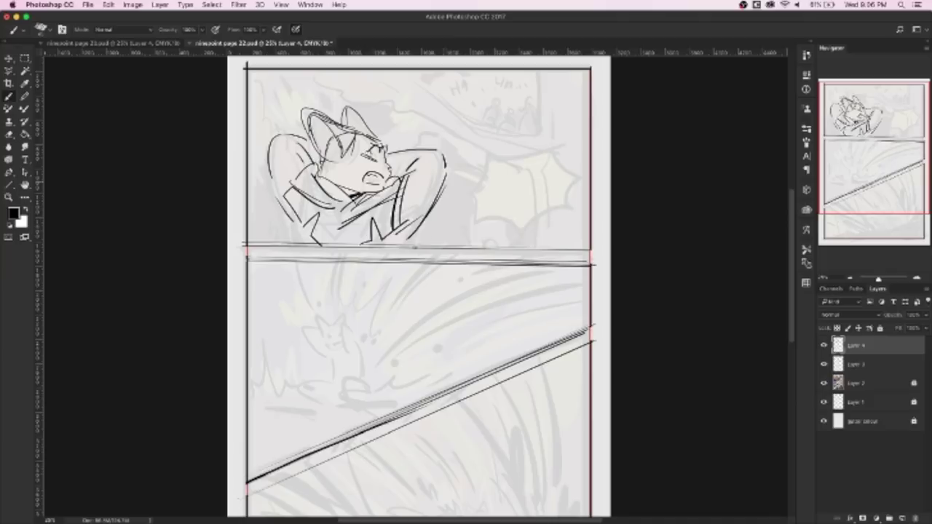
{"action": "left_click_drag", "start_coordinate": [297, 222], "coordinate": [294, 246]}
{"action": "mouse_move", "coordinate": [398, 174]}
{"action": "left_mouse_down"}
{"action": "mouse_move", "coordinate": [408, 151]}
{"action": "mouse_move", "coordinate": [434, 149]}
{"action": "left_mouse_up"}
{"action": "mouse_move", "coordinate": [287, 133]}
{"action": "left_mouse_down"}
{"action": "mouse_move", "coordinate": [313, 157]}
{"action": "mouse_move", "coordinate": [295, 221]}
{"action": "left_mouse_up"}
{"action": "left_click_drag", "start_coordinate": [447, 179], "coordinate": [395, 249]}
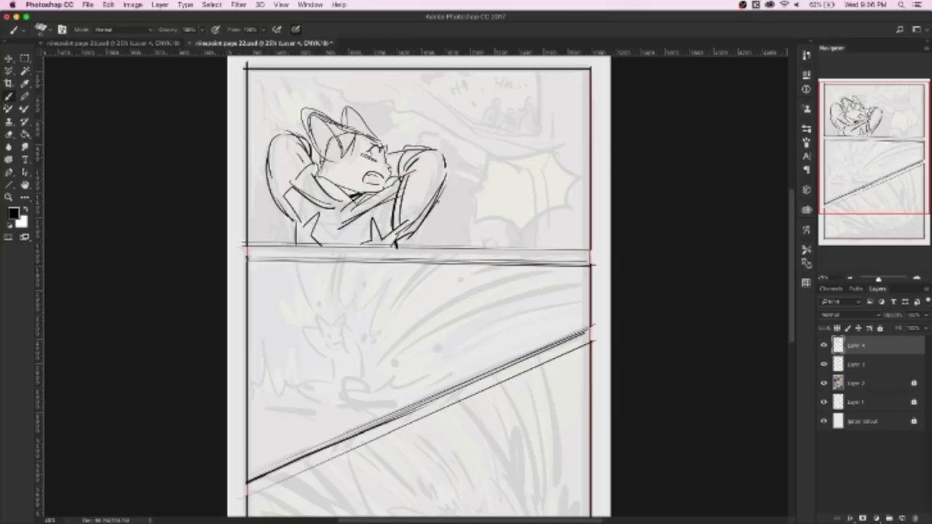
{"action": "left_click_drag", "start_coordinate": [305, 220], "coordinate": [296, 242]}
{"action": "mouse_move", "coordinate": [318, 158]}
{"action": "left_mouse_down"}
{"action": "mouse_move", "coordinate": [302, 169]}
{"action": "mouse_move", "coordinate": [296, 194]}
{"action": "left_mouse_up"}
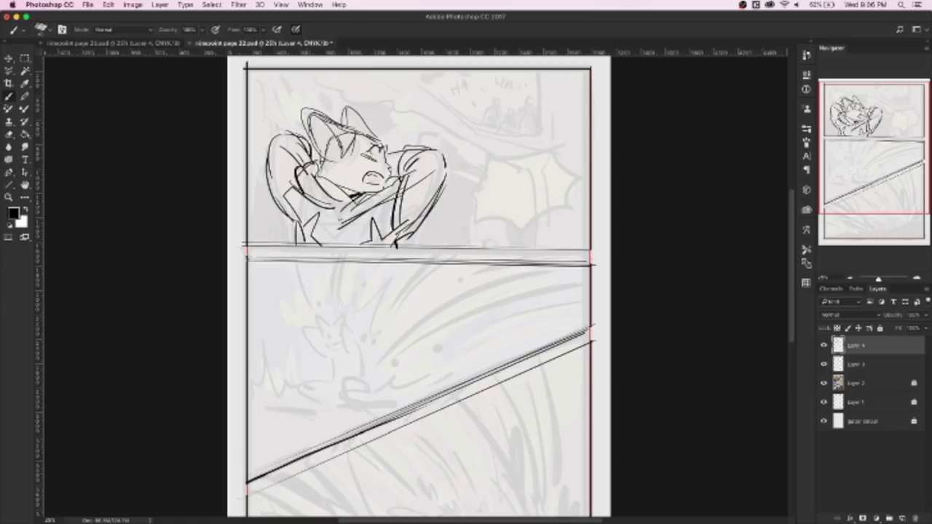
{"action": "left_click_drag", "start_coordinate": [352, 202], "coordinate": [405, 178]}
{"action": "left_click_drag", "start_coordinate": [339, 128], "coordinate": [354, 151]}
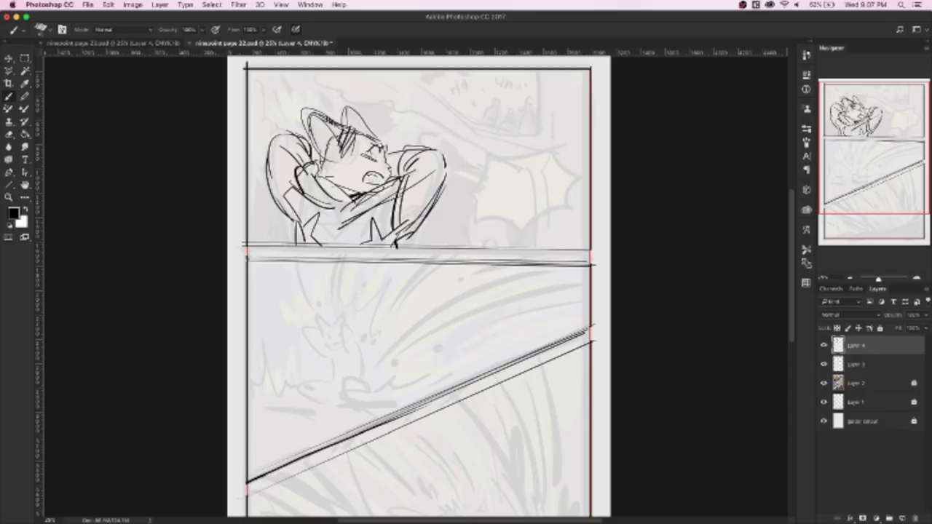
{"action": "scroll", "coordinate": [423, 292], "scroll_direction": "up", "scroll_amount": 1}
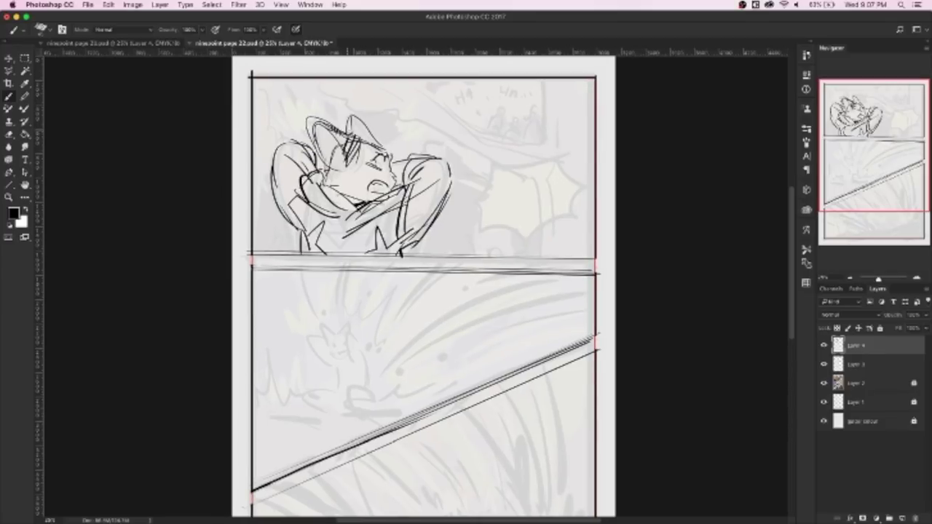
Draw the curving branch, two vertical trunk lines and a wavy line along the panel top
{"action": "mouse_move", "coordinate": [446, 103]}
{"action": "left_mouse_down"}
{"action": "mouse_move", "coordinate": [494, 137]}
{"action": "mouse_move", "coordinate": [545, 139]}
{"action": "left_mouse_up"}
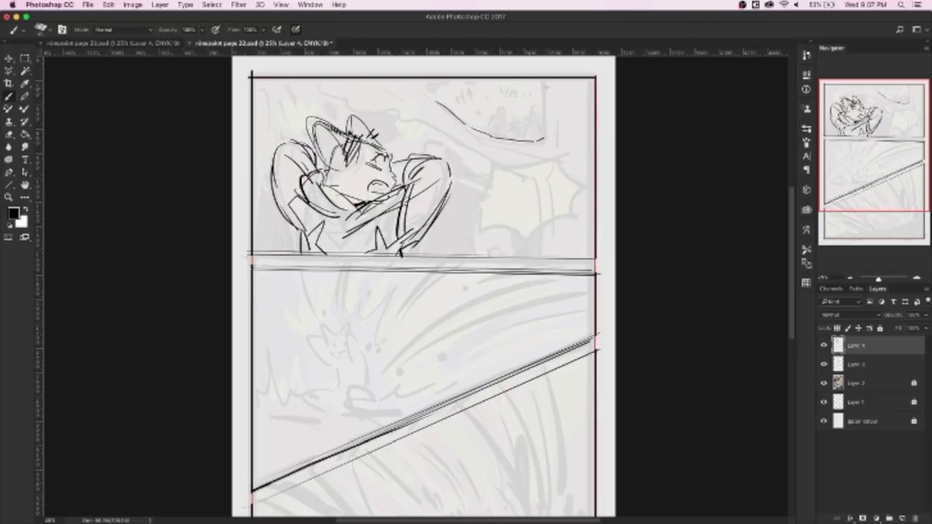
{"action": "left_click_drag", "start_coordinate": [542, 78], "coordinate": [544, 140]}
{"action": "mouse_move", "coordinate": [422, 112]}
{"action": "left_mouse_down"}
{"action": "mouse_move", "coordinate": [466, 145]}
{"action": "mouse_move", "coordinate": [545, 180]}
{"action": "mouse_move", "coordinate": [544, 218]}
{"action": "left_mouse_up"}
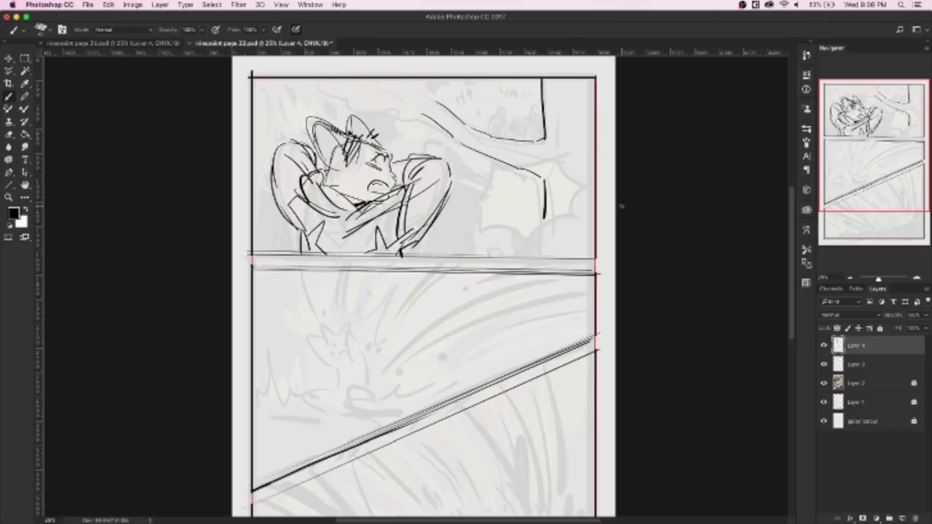
{"action": "left_click_drag", "start_coordinate": [544, 227], "coordinate": [539, 255]}
{"action": "left_click_drag", "start_coordinate": [551, 97], "coordinate": [552, 175]}
{"action": "left_click_drag", "start_coordinate": [439, 102], "coordinate": [449, 82]}
{"action": "mouse_move", "coordinate": [313, 74]}
{"action": "left_mouse_down"}
{"action": "mouse_move", "coordinate": [340, 97]}
{"action": "mouse_move", "coordinate": [424, 112]}
{"action": "left_mouse_up"}
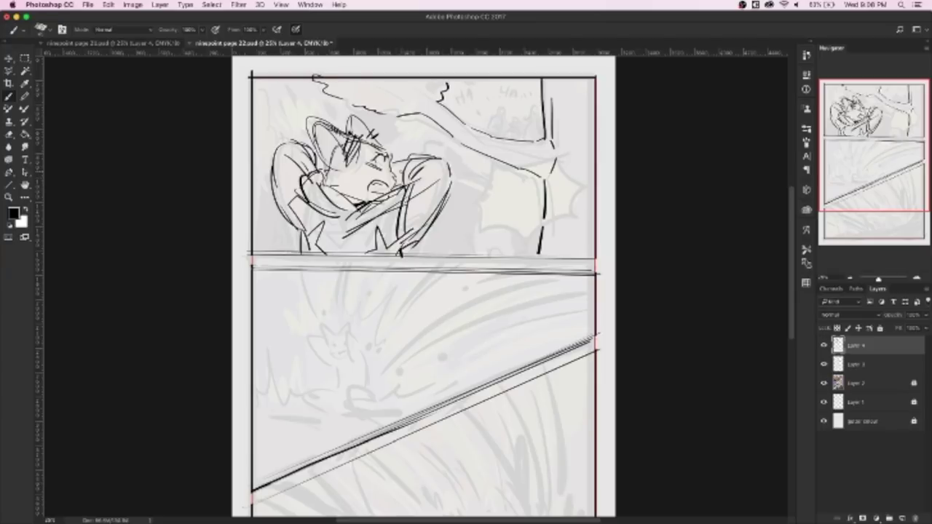
Sketch small background figures beside the trunk, undoing some unwanted strokes
{"action": "left_click_drag", "start_coordinate": [498, 108], "coordinate": [486, 131]}
{"action": "left_click_drag", "start_coordinate": [502, 110], "coordinate": [504, 137]}
{"action": "mouse_move", "coordinate": [538, 106]}
{"action": "left_mouse_down"}
{"action": "mouse_move", "coordinate": [524, 135]}
{"action": "mouse_move", "coordinate": [567, 131]}
{"action": "left_mouse_up"}
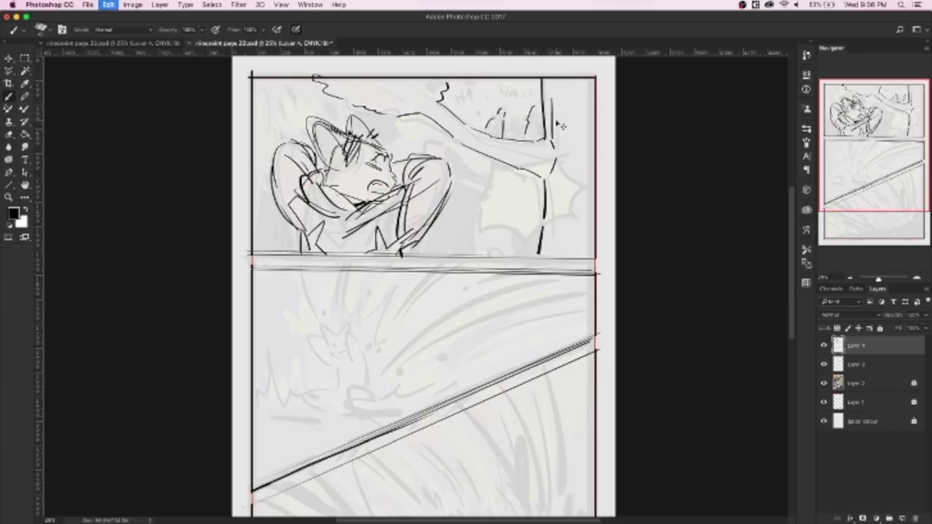
{"action": "key", "text": "ctrl+z"}
{"action": "key", "text": "ctrl+z"}
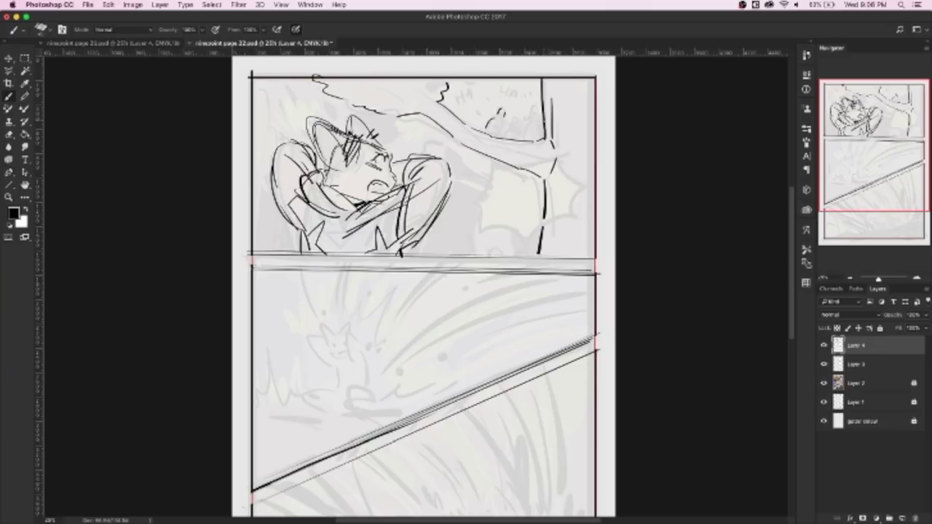
{"action": "mouse_move", "coordinate": [529, 110]}
{"action": "left_mouse_down"}
{"action": "mouse_move", "coordinate": [543, 113]}
{"action": "mouse_move", "coordinate": [523, 139]}
{"action": "left_mouse_up"}
{"action": "mouse_move", "coordinate": [540, 119]}
{"action": "left_mouse_down"}
{"action": "mouse_move", "coordinate": [544, 132]}
{"action": "mouse_move", "coordinate": [536, 139]}
{"action": "mouse_move", "coordinate": [521, 127]}
{"action": "mouse_move", "coordinate": [523, 138]}
{"action": "left_mouse_up"}
{"action": "left_click_drag", "start_coordinate": [493, 106], "coordinate": [506, 112]}
{"action": "left_click_drag", "start_coordinate": [502, 122], "coordinate": [506, 131]}
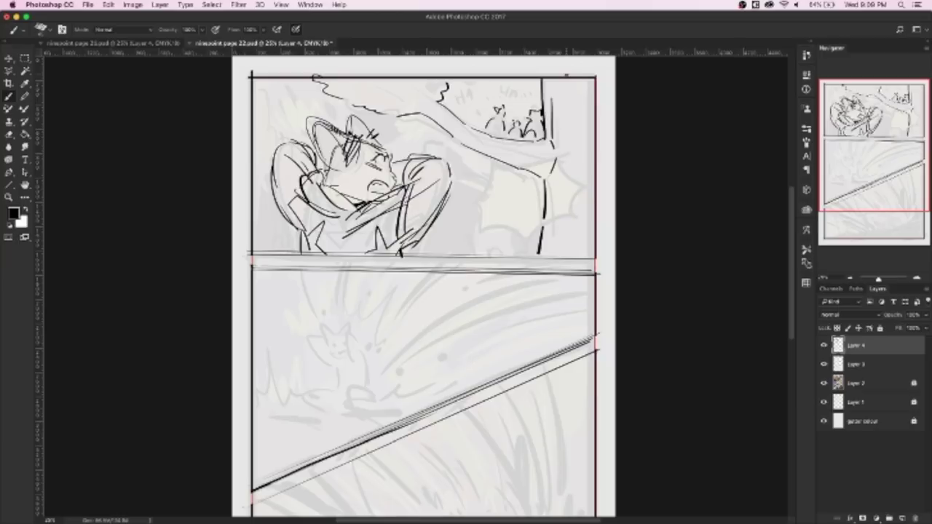
Letter four "HA"s across the top panel's laughter bubble
{"action": "left_click_drag", "start_coordinate": [477, 129], "coordinate": [486, 125]}
{"action": "mouse_move", "coordinate": [462, 92]}
{"action": "left_mouse_down"}
{"action": "mouse_move", "coordinate": [460, 106]}
{"action": "mouse_move", "coordinate": [468, 103]}
{"action": "left_mouse_up"}
{"action": "left_click_drag", "start_coordinate": [462, 99], "coordinate": [475, 88]}
{"action": "left_click", "coordinate": [482, 104]}
{"action": "mouse_move", "coordinate": [475, 89]}
{"action": "left_mouse_down"}
{"action": "mouse_move", "coordinate": [479, 102]}
{"action": "mouse_move", "coordinate": [501, 96]}
{"action": "left_mouse_up"}
{"action": "mouse_move", "coordinate": [508, 85]}
{"action": "left_mouse_down"}
{"action": "mouse_move", "coordinate": [508, 96]}
{"action": "mouse_move", "coordinate": [513, 83]}
{"action": "left_mouse_up"}
{"action": "left_click_drag", "start_coordinate": [512, 83], "coordinate": [524, 99]}
{"action": "mouse_move", "coordinate": [531, 88]}
{"action": "left_mouse_down"}
{"action": "mouse_move", "coordinate": [531, 101]}
{"action": "mouse_move", "coordinate": [532, 92]}
{"action": "left_mouse_up"}
{"action": "mouse_move", "coordinate": [532, 101]}
{"action": "left_mouse_down"}
{"action": "mouse_move", "coordinate": [535, 87]}
{"action": "mouse_move", "coordinate": [539, 103]}
{"action": "left_mouse_up"}
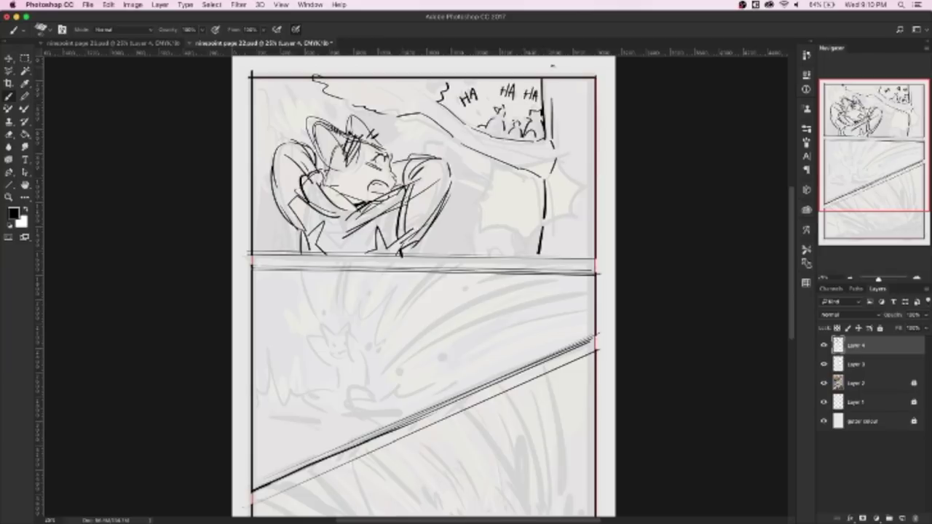
{"action": "left_click_drag", "start_coordinate": [478, 107], "coordinate": [484, 114]}
{"action": "mouse_move", "coordinate": [476, 109]}
{"action": "left_mouse_down"}
{"action": "mouse_move", "coordinate": [487, 92]}
{"action": "mouse_move", "coordinate": [490, 107]}
{"action": "mouse_move", "coordinate": [520, 107]}
{"action": "mouse_move", "coordinate": [461, 110]}
{"action": "left_mouse_up"}
Add tick marks around the HA lettering, a line below it, and a spiky burst outline
{"action": "left_click_drag", "start_coordinate": [494, 83], "coordinate": [551, 99]}
{"action": "left_click_drag", "start_coordinate": [552, 104], "coordinate": [552, 112]}
{"action": "left_click_drag", "start_coordinate": [460, 74], "coordinate": [473, 84]}
{"action": "left_click_drag", "start_coordinate": [495, 156], "coordinate": [548, 172]}
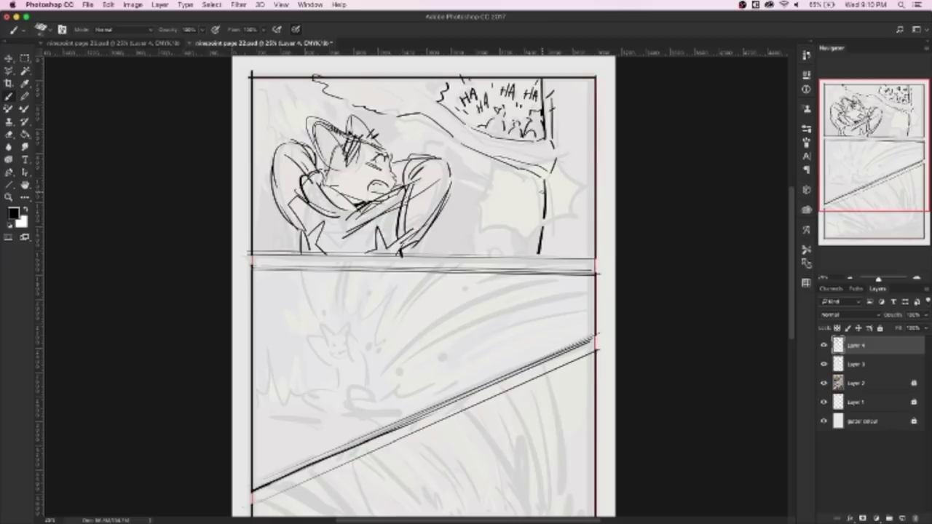
{"action": "mouse_move", "coordinate": [565, 156]}
{"action": "left_mouse_down"}
{"action": "mouse_move", "coordinate": [480, 197]}
{"action": "mouse_move", "coordinate": [486, 230]}
{"action": "mouse_move", "coordinate": [580, 217]}
{"action": "mouse_move", "coordinate": [583, 184]}
{"action": "mouse_move", "coordinate": [577, 218]}
{"action": "left_mouse_up"}
{"action": "left_click_drag", "start_coordinate": [469, 179], "coordinate": [494, 188]}
Zoom to a workable level and pencil the cat's head, both ears, cheek and chin
{"action": "left_click", "coordinate": [909, 236], "text": "super"}
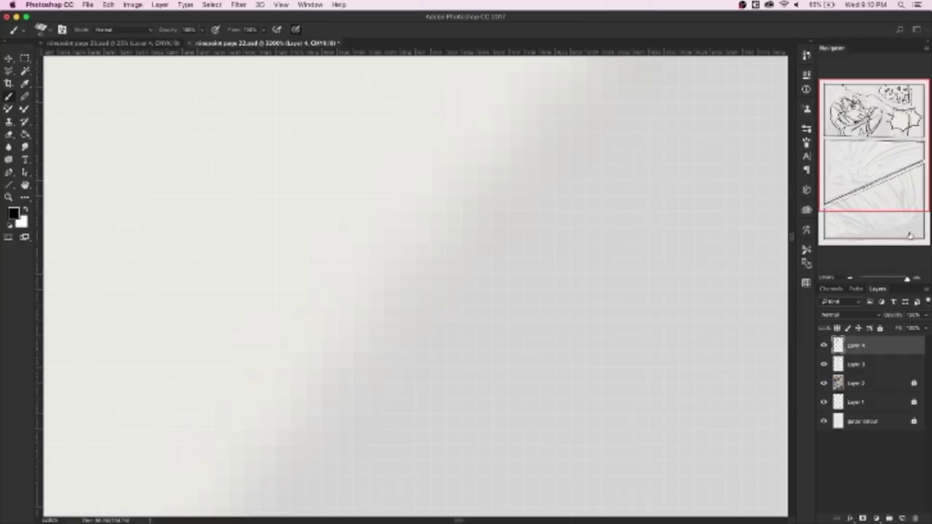
{"action": "left_click_drag", "start_coordinate": [877, 281], "coordinate": [881, 281]}
{"action": "scroll", "coordinate": [443, 145], "scroll_direction": "down", "scroll_amount": 5}
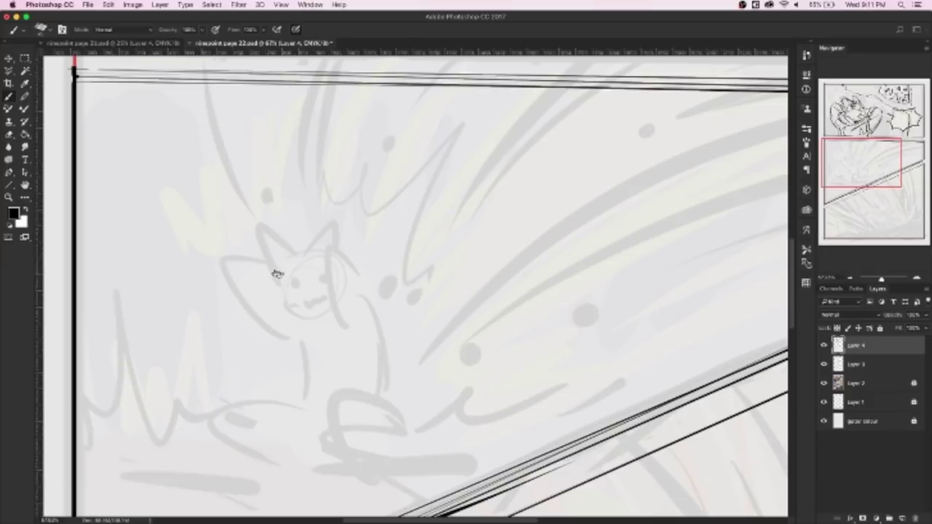
{"action": "mouse_move", "coordinate": [283, 265]}
{"action": "left_mouse_down"}
{"action": "mouse_move", "coordinate": [326, 232]}
{"action": "mouse_move", "coordinate": [334, 259]}
{"action": "mouse_move", "coordinate": [284, 293]}
{"action": "left_mouse_up"}
{"action": "mouse_move", "coordinate": [328, 240]}
{"action": "left_mouse_down"}
{"action": "mouse_move", "coordinate": [308, 226]}
{"action": "mouse_move", "coordinate": [306, 258]}
{"action": "left_mouse_up"}
{"action": "left_click_drag", "start_coordinate": [307, 217], "coordinate": [338, 248]}
{"action": "left_click_drag", "start_coordinate": [282, 294], "coordinate": [284, 311]}
{"action": "left_click_drag", "start_coordinate": [287, 316], "coordinate": [310, 314]}
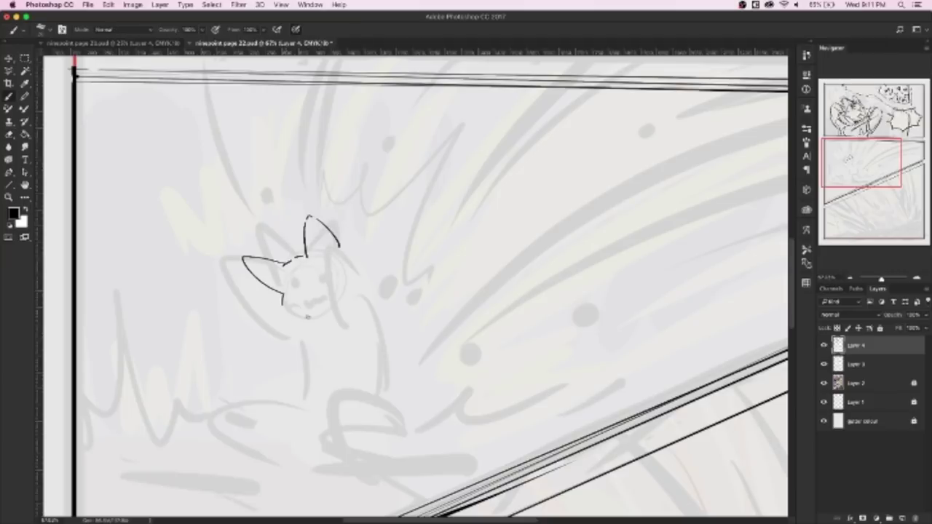
Add the cat's eyes, open mouth, inner ear line, hair and body outline
{"action": "left_click", "coordinate": [295, 288]}
{"action": "left_click", "coordinate": [318, 278]}
{"action": "mouse_move", "coordinate": [304, 302]}
{"action": "left_mouse_down"}
{"action": "mouse_move", "coordinate": [323, 297]}
{"action": "mouse_move", "coordinate": [320, 304]}
{"action": "left_mouse_up"}
{"action": "left_click_drag", "start_coordinate": [300, 292], "coordinate": [309, 294]}
{"action": "left_click_drag", "start_coordinate": [321, 255], "coordinate": [309, 230]}
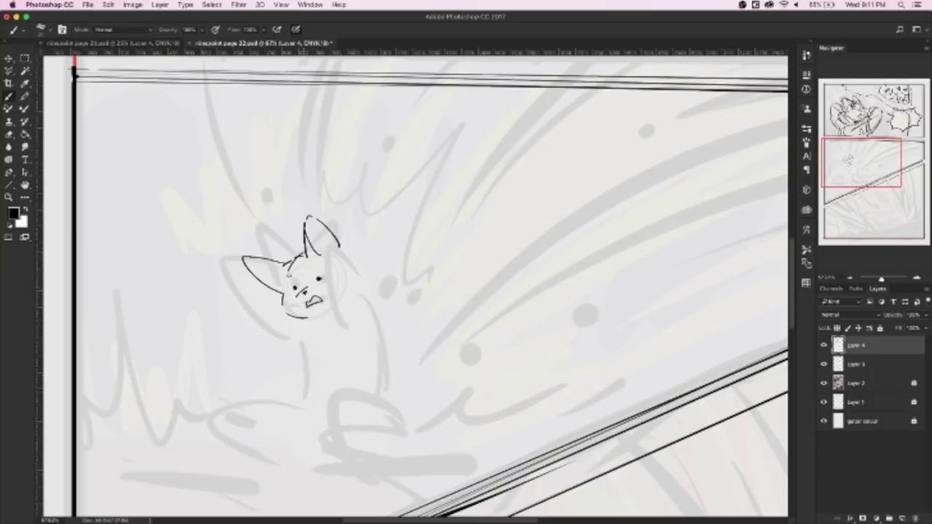
{"action": "mouse_move", "coordinate": [314, 275]}
{"action": "left_mouse_down"}
{"action": "mouse_move", "coordinate": [329, 288]}
{"action": "mouse_move", "coordinate": [343, 250]}
{"action": "left_mouse_up"}
{"action": "mouse_move", "coordinate": [261, 284]}
{"action": "left_mouse_down"}
{"action": "mouse_move", "coordinate": [235, 294]}
{"action": "mouse_move", "coordinate": [288, 340]}
{"action": "left_mouse_up"}
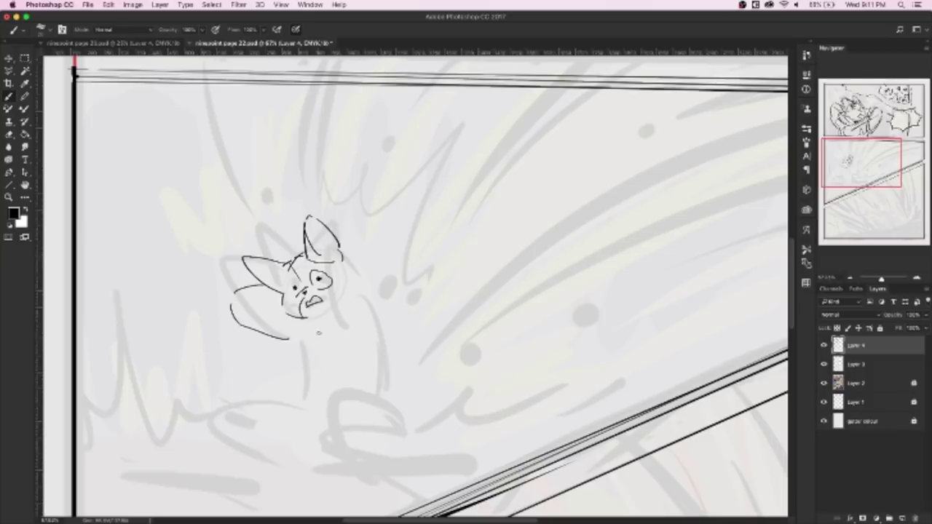
{"action": "mouse_move", "coordinate": [279, 301]}
{"action": "left_mouse_down"}
{"action": "mouse_move", "coordinate": [299, 332]}
{"action": "mouse_move", "coordinate": [321, 329]}
{"action": "mouse_move", "coordinate": [335, 308]}
{"action": "left_mouse_up"}
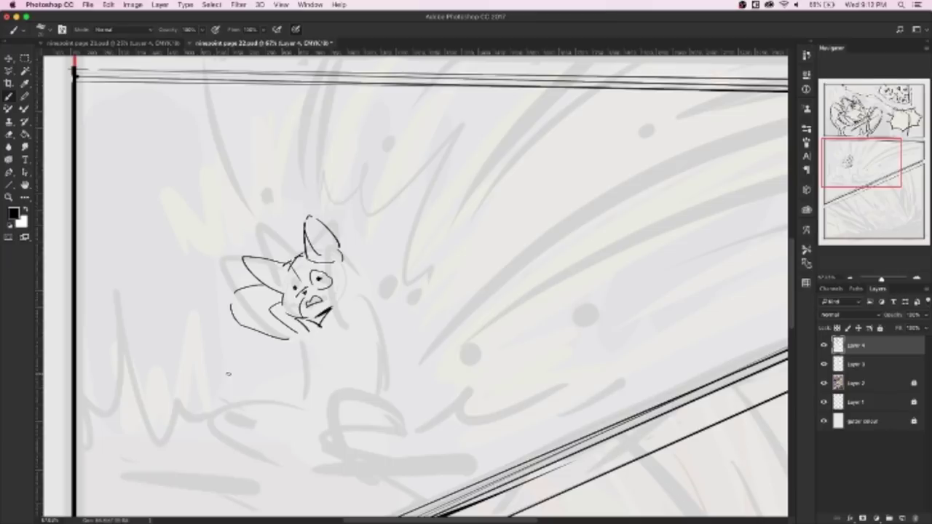
Sketch the hat brim and curve, the box-like torso and the figure's arms
{"action": "left_click_drag", "start_coordinate": [358, 242], "coordinate": [339, 244]}
{"action": "left_click_drag", "start_coordinate": [338, 251], "coordinate": [350, 324]}
{"action": "left_click_drag", "start_coordinate": [291, 342], "coordinate": [299, 350]}
{"action": "mouse_move", "coordinate": [275, 321]}
{"action": "left_mouse_down"}
{"action": "mouse_move", "coordinate": [265, 343]}
{"action": "mouse_move", "coordinate": [336, 358]}
{"action": "mouse_move", "coordinate": [348, 345]}
{"action": "mouse_move", "coordinate": [343, 315]}
{"action": "left_mouse_up"}
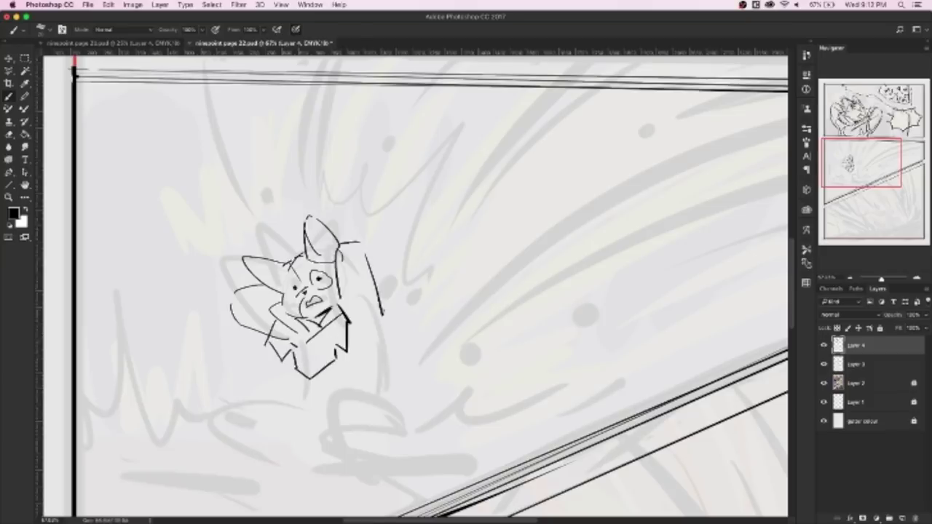
{"action": "left_click_drag", "start_coordinate": [364, 252], "coordinate": [383, 316]}
{"action": "left_click_drag", "start_coordinate": [364, 288], "coordinate": [374, 312]}
{"action": "left_click_drag", "start_coordinate": [358, 242], "coordinate": [376, 267]}
{"action": "mouse_move", "coordinate": [283, 299]}
{"action": "left_mouse_down"}
{"action": "mouse_move", "coordinate": [249, 287]}
{"action": "mouse_move", "coordinate": [270, 337]}
{"action": "left_mouse_up"}
{"action": "left_click_drag", "start_coordinate": [303, 377], "coordinate": [298, 400]}
{"action": "mouse_move", "coordinate": [380, 314]}
{"action": "left_mouse_down"}
{"action": "mouse_move", "coordinate": [383, 388]}
{"action": "mouse_move", "coordinate": [394, 326]}
{"action": "left_mouse_up"}
{"action": "left_click_drag", "start_coordinate": [375, 275], "coordinate": [382, 299]}
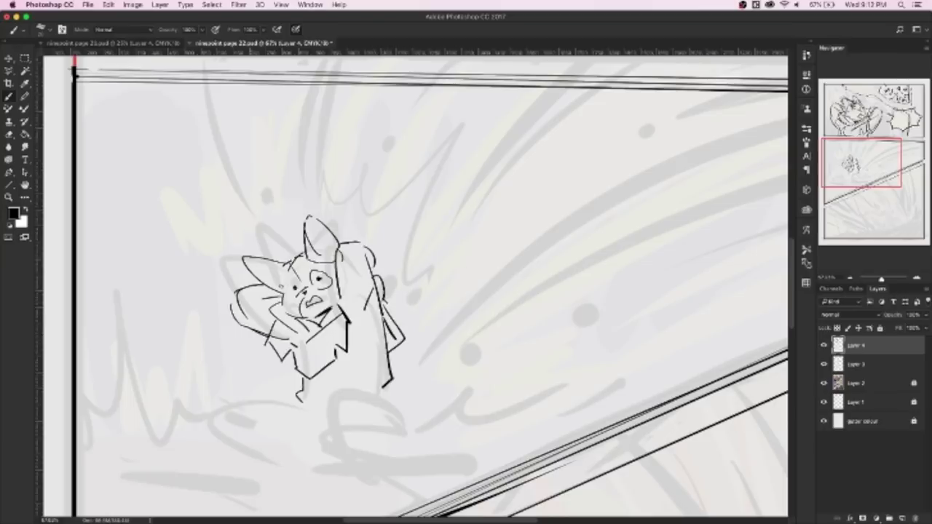
Draw the curves beneath the character, the round seat shape and its zigzag trail
{"action": "left_click_drag", "start_coordinate": [884, 275], "coordinate": [881, 277]}
{"action": "mouse_move", "coordinate": [296, 374]}
{"action": "left_mouse_down"}
{"action": "mouse_move", "coordinate": [290, 389]}
{"action": "mouse_move", "coordinate": [304, 402]}
{"action": "mouse_move", "coordinate": [237, 401]}
{"action": "mouse_move", "coordinate": [230, 429]}
{"action": "left_mouse_up"}
{"action": "left_click_drag", "start_coordinate": [235, 443], "coordinate": [279, 458]}
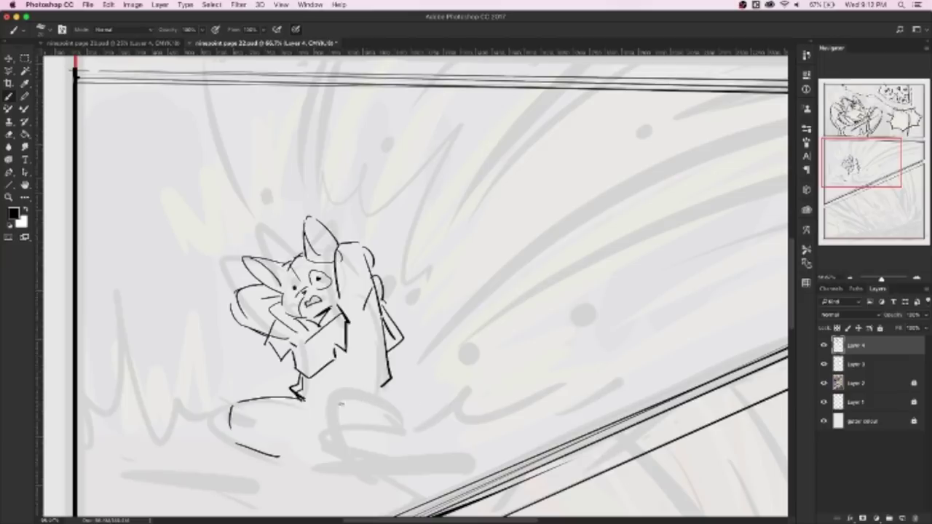
{"action": "mouse_move", "coordinate": [371, 395]}
{"action": "left_mouse_down"}
{"action": "mouse_move", "coordinate": [357, 456]}
{"action": "mouse_move", "coordinate": [382, 396]}
{"action": "mouse_move", "coordinate": [435, 372]}
{"action": "mouse_move", "coordinate": [562, 380]}
{"action": "left_mouse_up"}
{"action": "left_click_drag", "start_coordinate": [301, 249], "coordinate": [276, 265]}
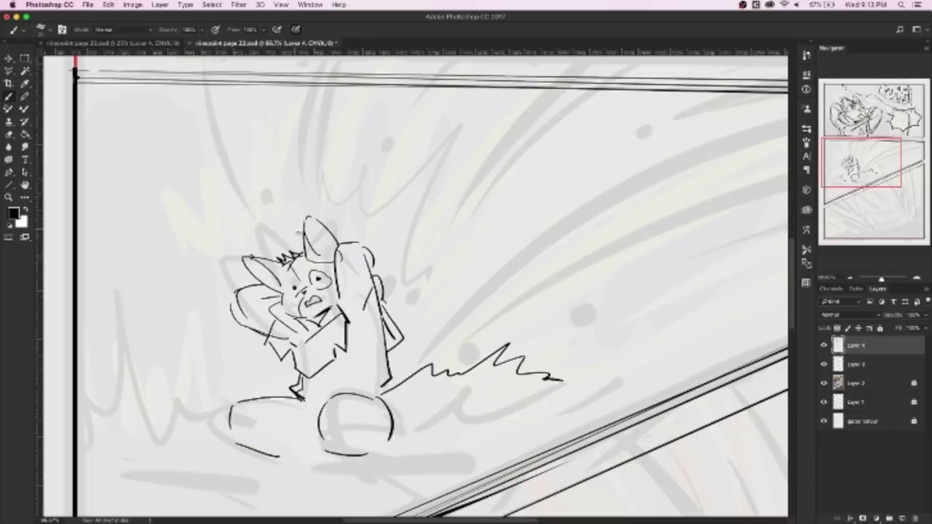
{"action": "mouse_move", "coordinate": [393, 439]}
{"action": "left_mouse_down"}
{"action": "mouse_move", "coordinate": [494, 440]}
{"action": "mouse_move", "coordinate": [574, 406]}
{"action": "mouse_move", "coordinate": [562, 389]}
{"action": "left_mouse_up"}
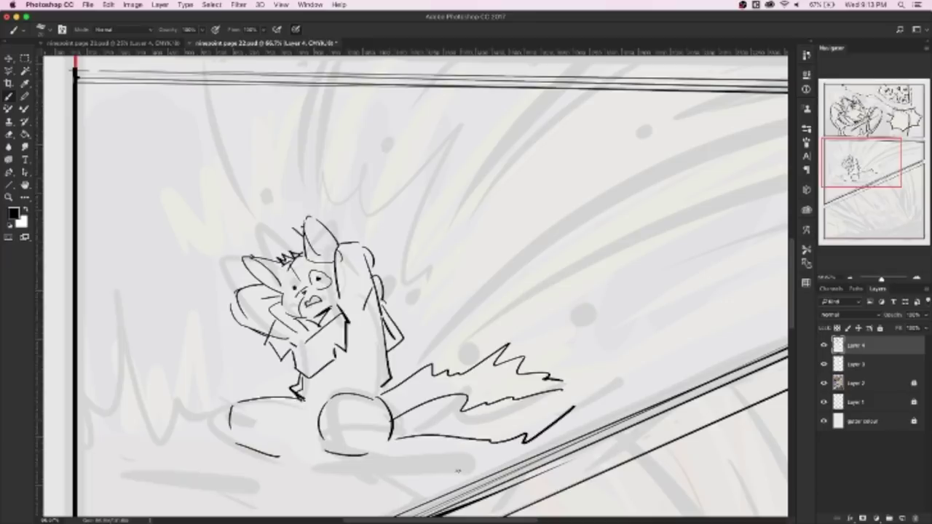
{"action": "mouse_move", "coordinate": [273, 435]}
{"action": "left_mouse_down"}
{"action": "mouse_move", "coordinate": [316, 438]}
{"action": "mouse_move", "coordinate": [320, 452]}
{"action": "left_mouse_up"}
Refine the lower shapes, add a small leg, darken key lines, zoom out and add a speed line
{"action": "left_click_drag", "start_coordinate": [234, 402], "coordinate": [237, 435]}
{"action": "left_click_drag", "start_coordinate": [325, 426], "coordinate": [329, 441]}
{"action": "left_click_drag", "start_coordinate": [392, 421], "coordinate": [364, 453]}
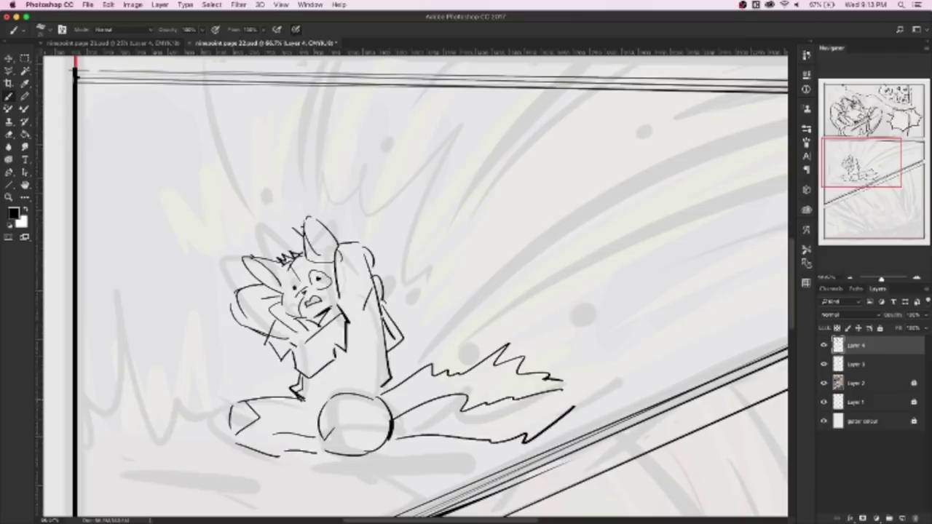
{"action": "mouse_move", "coordinate": [275, 397]}
{"action": "left_mouse_down"}
{"action": "mouse_move", "coordinate": [304, 437]}
{"action": "mouse_move", "coordinate": [339, 392]}
{"action": "mouse_move", "coordinate": [317, 417]}
{"action": "left_mouse_up"}
{"action": "left_click_drag", "start_coordinate": [328, 394], "coordinate": [388, 384]}
{"action": "left_click_drag", "start_coordinate": [313, 385], "coordinate": [376, 380]}
{"action": "left_click_drag", "start_coordinate": [338, 248], "coordinate": [379, 347]}
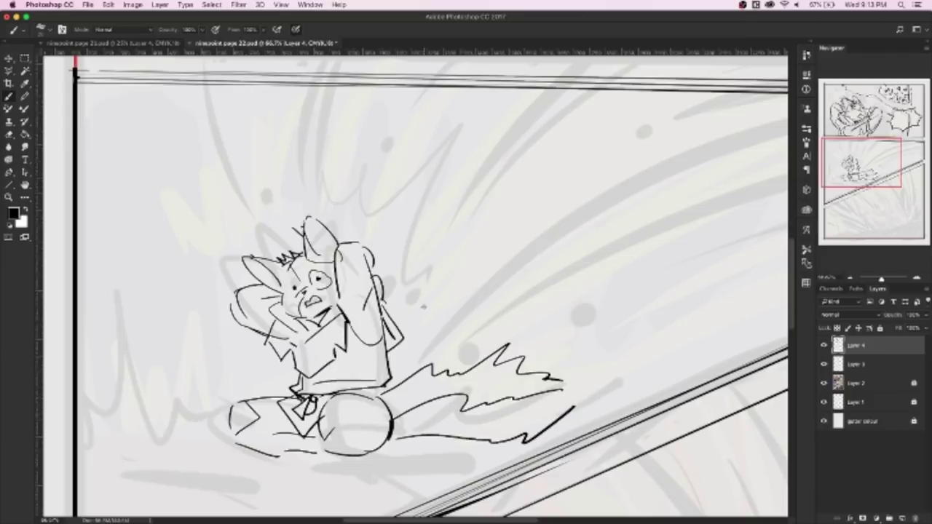
{"action": "left_click_drag", "start_coordinate": [286, 268], "coordinate": [285, 290]}
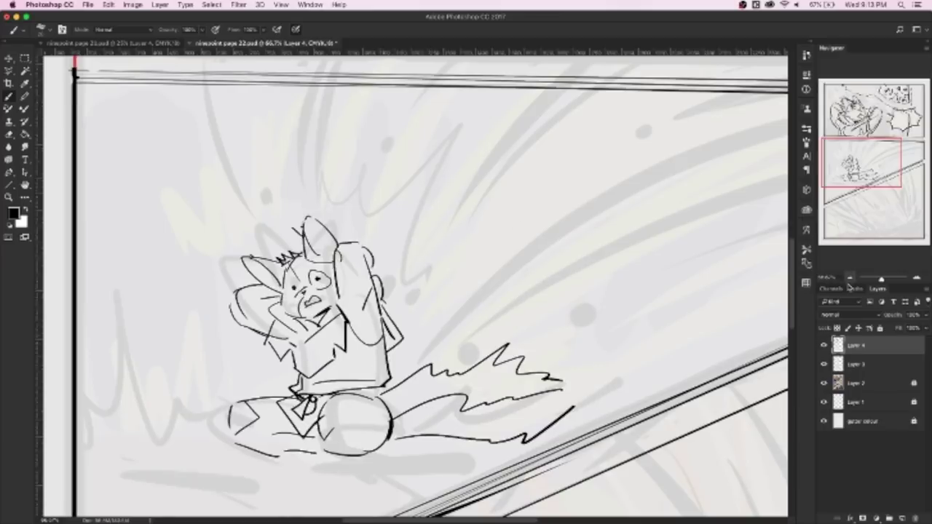
{"action": "key", "text": "ctrl+minus"}
{"action": "key", "text": "ctrl+minus"}
{"action": "left_click_drag", "start_coordinate": [703, 212], "coordinate": [428, 322]}
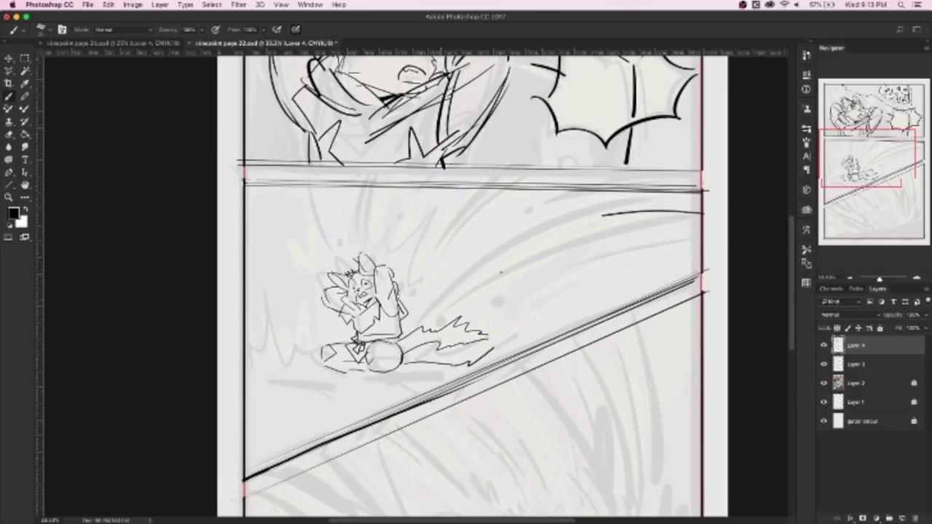
Pencil curved, diagonal and vertical speed lines around the seated character
{"action": "left_click_drag", "start_coordinate": [708, 232], "coordinate": [539, 257]}
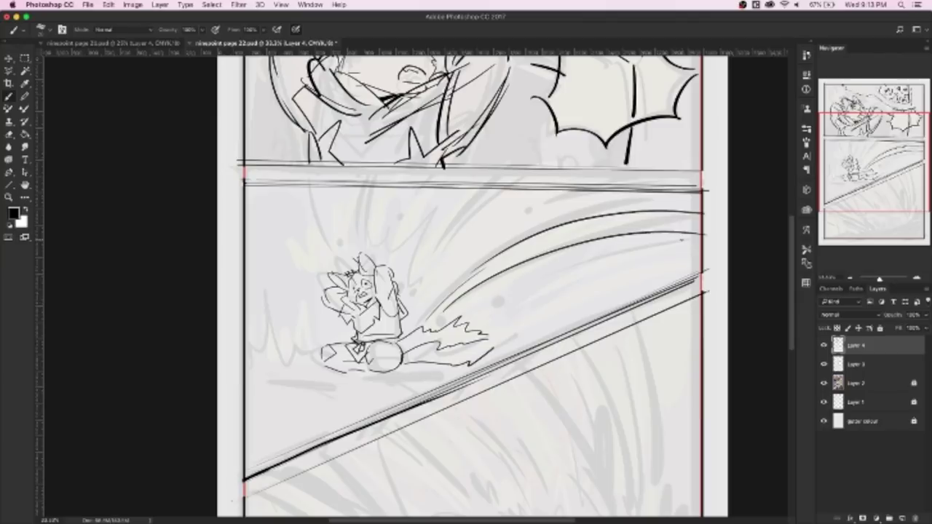
{"action": "left_click_drag", "start_coordinate": [712, 234], "coordinate": [543, 243]}
{"action": "mouse_move", "coordinate": [495, 179]}
{"action": "left_mouse_down"}
{"action": "mouse_move", "coordinate": [438, 245]}
{"action": "mouse_move", "coordinate": [446, 237]}
{"action": "left_mouse_up"}
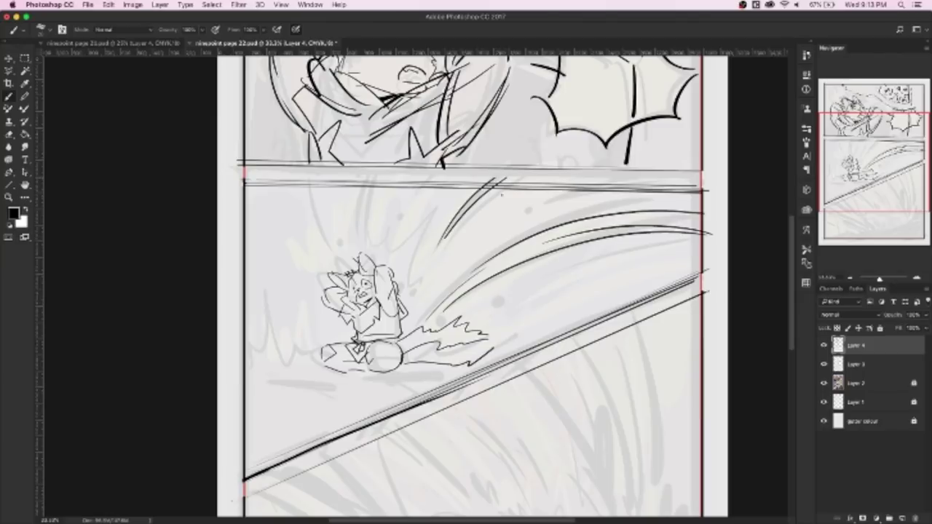
{"action": "left_click_drag", "start_coordinate": [524, 179], "coordinate": [451, 240]}
{"action": "mouse_move", "coordinate": [362, 173]}
{"action": "left_mouse_down"}
{"action": "mouse_move", "coordinate": [357, 230]}
{"action": "mouse_move", "coordinate": [363, 240]}
{"action": "mouse_move", "coordinate": [374, 235]}
{"action": "left_mouse_up"}
{"action": "left_click_drag", "start_coordinate": [304, 170], "coordinate": [328, 247]}
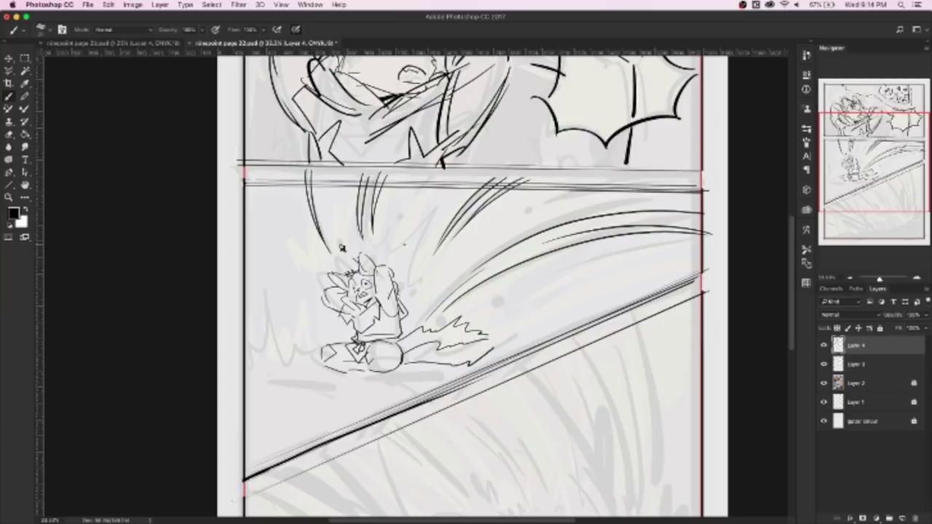
Scatter small debris marks around the character, including near its head
{"action": "left_click_drag", "start_coordinate": [403, 246], "coordinate": [406, 245]}
{"action": "left_click_drag", "start_coordinate": [416, 295], "coordinate": [418, 297]}
{"action": "left_click_drag", "start_coordinate": [493, 299], "coordinate": [498, 304]}
{"action": "left_click_drag", "start_coordinate": [501, 213], "coordinate": [505, 217]}
{"action": "left_click_drag", "start_coordinate": [283, 292], "coordinate": [287, 295]}
{"action": "left_click_drag", "start_coordinate": [398, 214], "coordinate": [401, 218]}
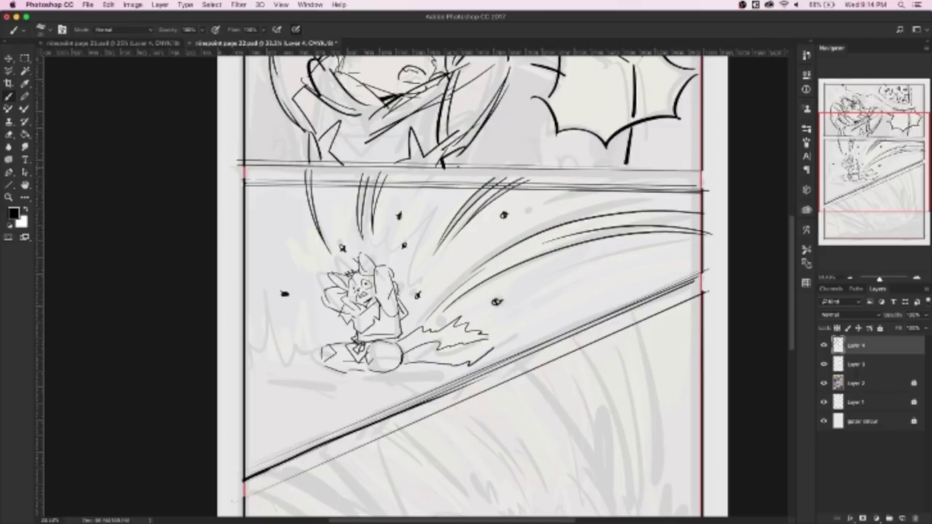
Ink the spiky burst around the character's head and the ground line beside it
{"action": "left_click_drag", "start_coordinate": [368, 251], "coordinate": [389, 232]}
{"action": "mouse_move", "coordinate": [437, 212]}
{"action": "left_mouse_down"}
{"action": "mouse_move", "coordinate": [409, 263]}
{"action": "mouse_move", "coordinate": [430, 289]}
{"action": "left_mouse_up"}
{"action": "left_click_drag", "start_coordinate": [288, 256], "coordinate": [320, 270]}
{"action": "mouse_move", "coordinate": [245, 365]}
{"action": "left_mouse_down"}
{"action": "mouse_move", "coordinate": [264, 317]}
{"action": "mouse_move", "coordinate": [306, 355]}
{"action": "left_mouse_up"}
{"action": "mouse_move", "coordinate": [241, 375]}
{"action": "left_mouse_down"}
{"action": "mouse_move", "coordinate": [309, 360]}
{"action": "mouse_move", "coordinate": [344, 373]}
{"action": "left_mouse_up"}
{"action": "left_click_drag", "start_coordinate": [581, 294], "coordinate": [515, 348]}
Ink the thick shadow under the log and the ground strokes below it
{"action": "left_click_drag", "start_coordinate": [456, 364], "coordinate": [397, 369]}
{"action": "mouse_move", "coordinate": [437, 371]}
{"action": "left_mouse_down"}
{"action": "mouse_move", "coordinate": [303, 375]}
{"action": "mouse_move", "coordinate": [363, 380]}
{"action": "mouse_move", "coordinate": [341, 370]}
{"action": "mouse_move", "coordinate": [415, 384]}
{"action": "left_mouse_up"}
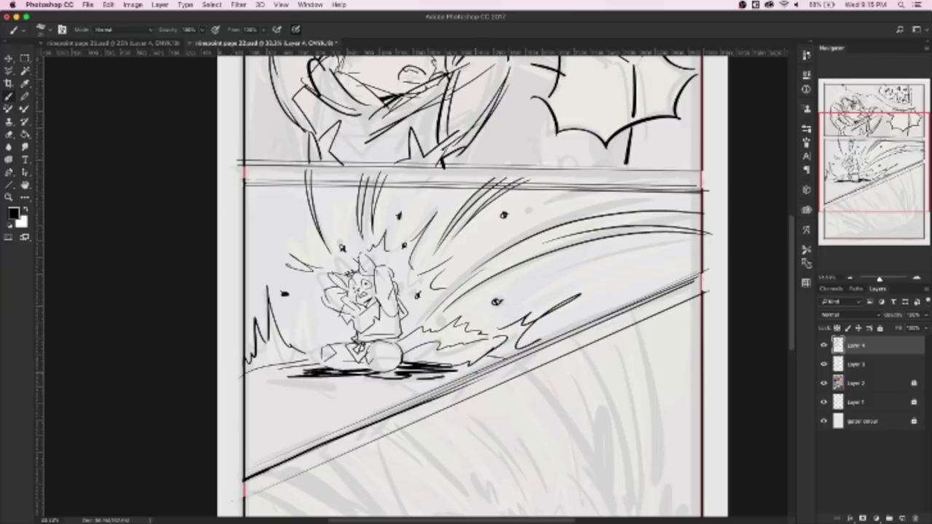
{"action": "left_click_drag", "start_coordinate": [268, 373], "coordinate": [304, 369]}
{"action": "left_click_drag", "start_coordinate": [249, 388], "coordinate": [306, 400]}
{"action": "left_click_drag", "start_coordinate": [246, 398], "coordinate": [312, 406]}
{"action": "left_click_drag", "start_coordinate": [257, 435], "coordinate": [288, 434]}
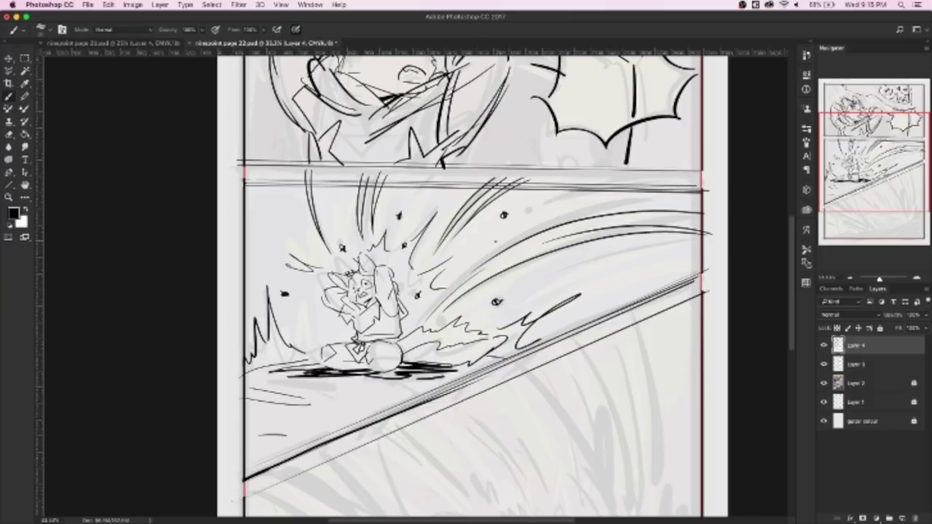
{"action": "left_click_drag", "start_coordinate": [492, 240], "coordinate": [495, 244]}
Add tapered speed strokes at upper right and thin speed lines in the panel
{"action": "left_click_drag", "start_coordinate": [539, 203], "coordinate": [603, 187]}
{"action": "left_click_drag", "start_coordinate": [544, 201], "coordinate": [616, 189]}
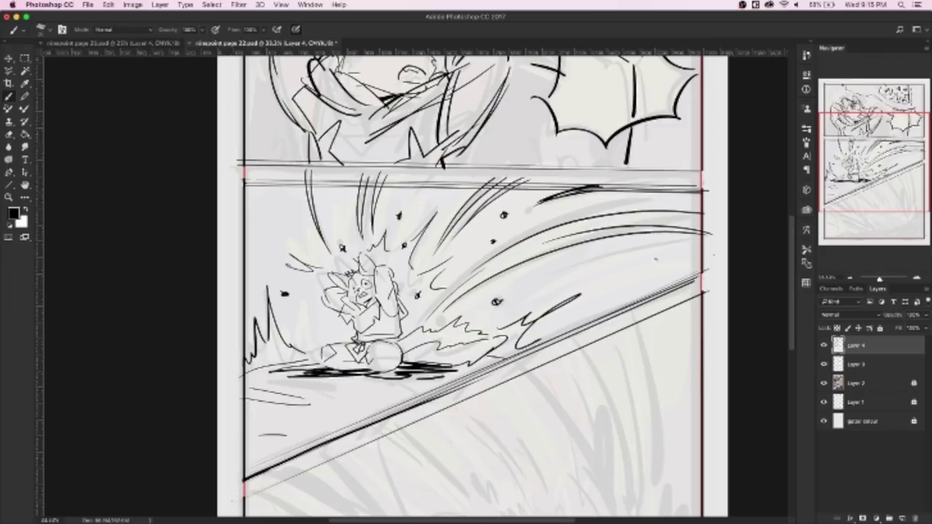
{"action": "left_click_drag", "start_coordinate": [266, 175], "coordinate": [275, 224]}
{"action": "left_click_drag", "start_coordinate": [457, 169], "coordinate": [423, 201]}
{"action": "left_click_drag", "start_coordinate": [401, 255], "coordinate": [392, 266]}
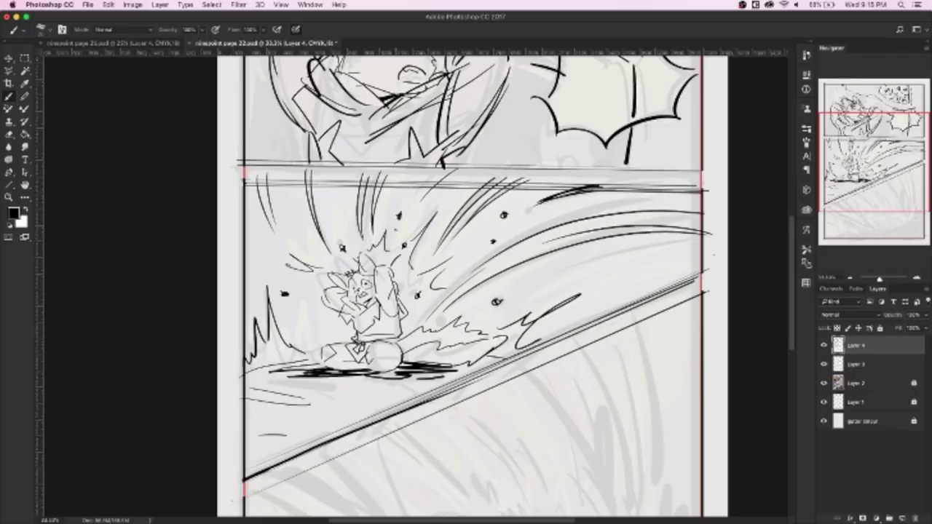
{"action": "left_click_drag", "start_coordinate": [398, 225], "coordinate": [386, 259]}
Add more speed strokes and short marks, and extend the ground line to the panel border
{"action": "left_click_drag", "start_coordinate": [493, 246], "coordinate": [415, 275]}
{"action": "left_click_drag", "start_coordinate": [491, 306], "coordinate": [423, 318]}
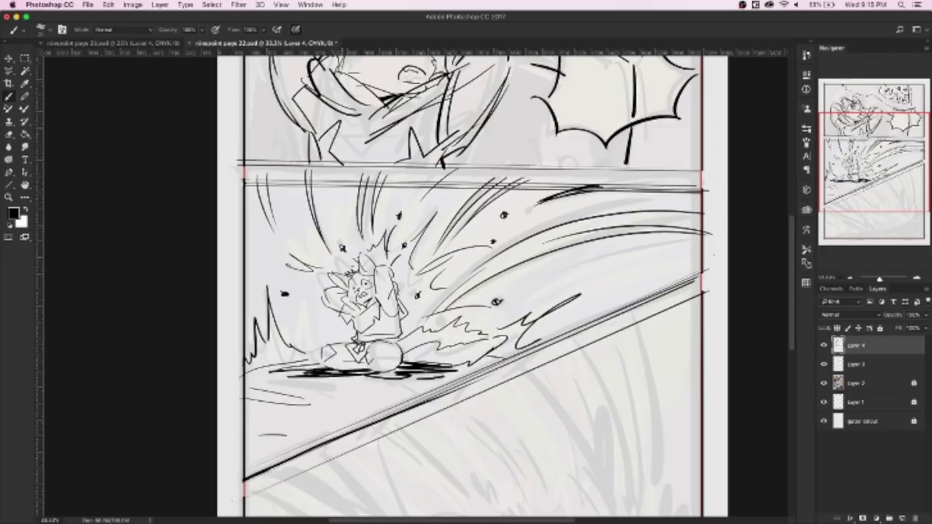
{"action": "left_click_drag", "start_coordinate": [354, 258], "coordinate": [342, 267]}
{"action": "left_click_drag", "start_coordinate": [316, 291], "coordinate": [294, 294]}
{"action": "left_click_drag", "start_coordinate": [492, 223], "coordinate": [425, 266]}
{"action": "left_click_drag", "start_coordinate": [321, 316], "coordinate": [302, 329]}
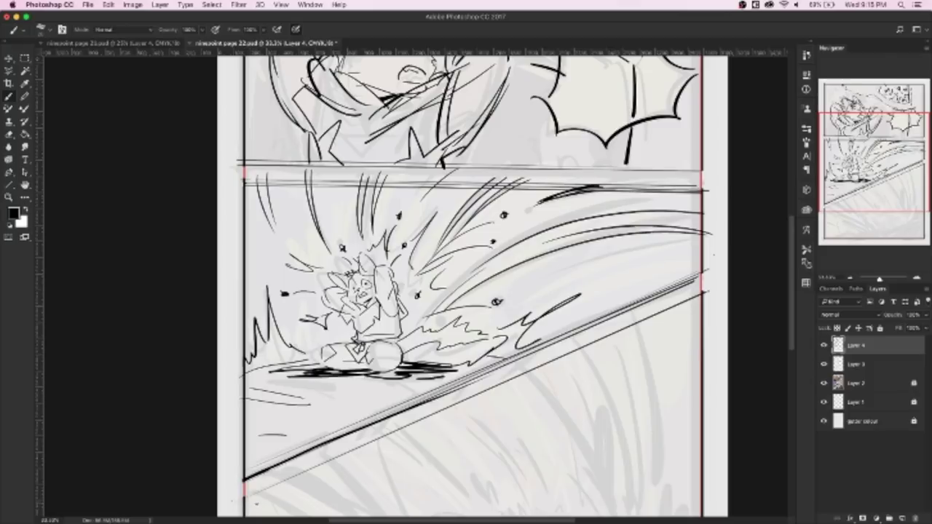
{"action": "left_click_drag", "start_coordinate": [240, 373], "coordinate": [266, 368]}
Pan down to the bottom panel and sketch the fox's head, ears, back and speed lines
{"action": "left_click_drag", "start_coordinate": [867, 171], "coordinate": [865, 201]}
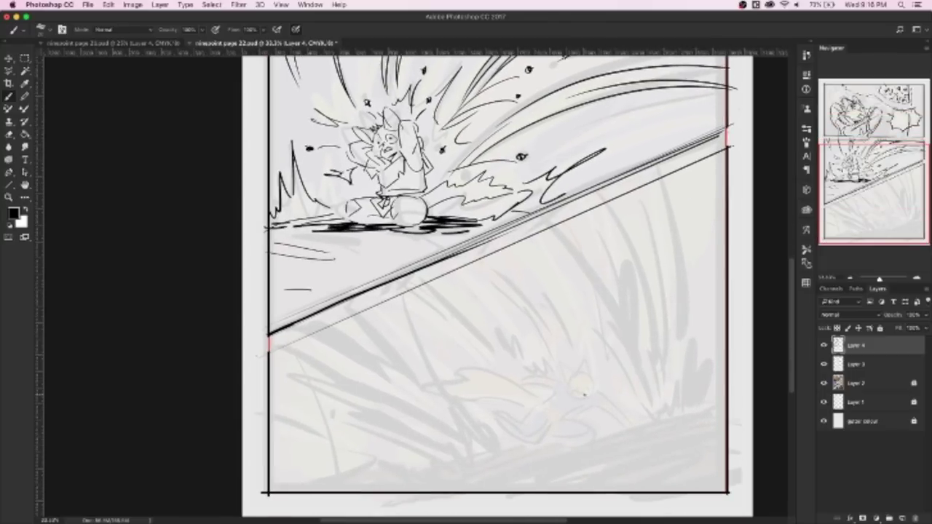
{"action": "mouse_move", "coordinate": [589, 375]}
{"action": "left_mouse_down"}
{"action": "mouse_move", "coordinate": [594, 397]}
{"action": "mouse_move", "coordinate": [584, 401]}
{"action": "left_mouse_up"}
{"action": "left_click_drag", "start_coordinate": [582, 379], "coordinate": [595, 380]}
{"action": "left_click_drag", "start_coordinate": [580, 376], "coordinate": [580, 397]}
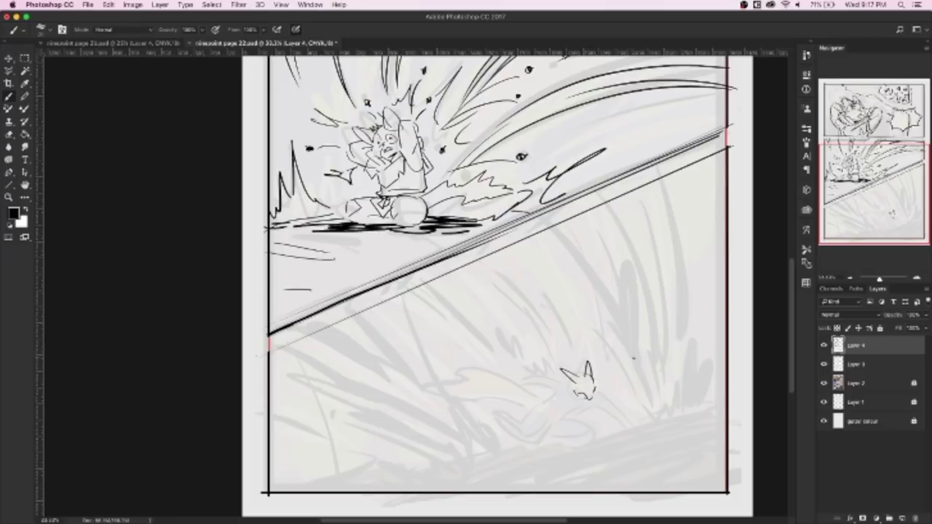
{"action": "left_click_drag", "start_coordinate": [595, 391], "coordinate": [637, 426]}
{"action": "mouse_move", "coordinate": [525, 382]}
{"action": "left_mouse_down"}
{"action": "mouse_move", "coordinate": [567, 374]}
{"action": "mouse_move", "coordinate": [561, 392]}
{"action": "mouse_move", "coordinate": [593, 406]}
{"action": "left_mouse_up"}
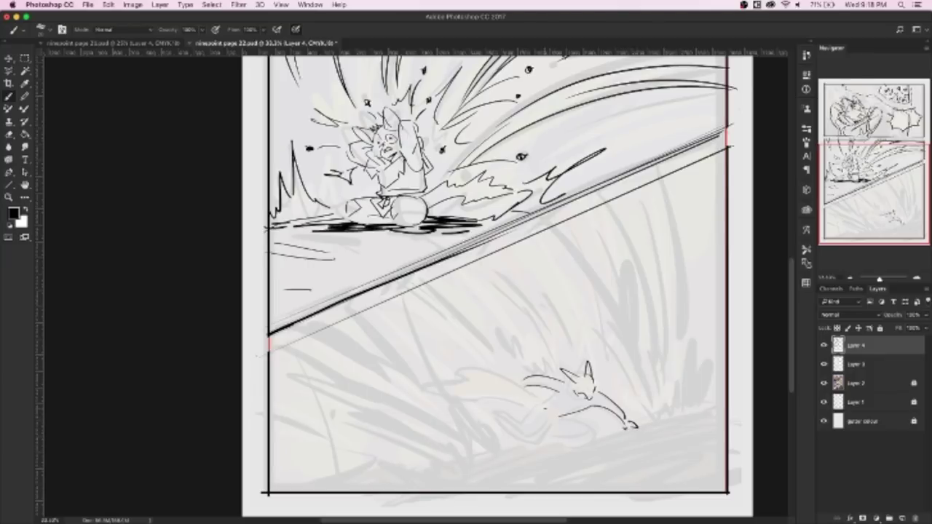
{"action": "left_click_drag", "start_coordinate": [546, 391], "coordinate": [565, 412]}
Ink the fox's body, leg and foot, long tail, and head and ear details
{"action": "mouse_move", "coordinate": [556, 402]}
{"action": "left_mouse_down"}
{"action": "mouse_move", "coordinate": [534, 413]}
{"action": "mouse_move", "coordinate": [537, 421]}
{"action": "mouse_move", "coordinate": [551, 410]}
{"action": "mouse_move", "coordinate": [575, 414]}
{"action": "left_mouse_up"}
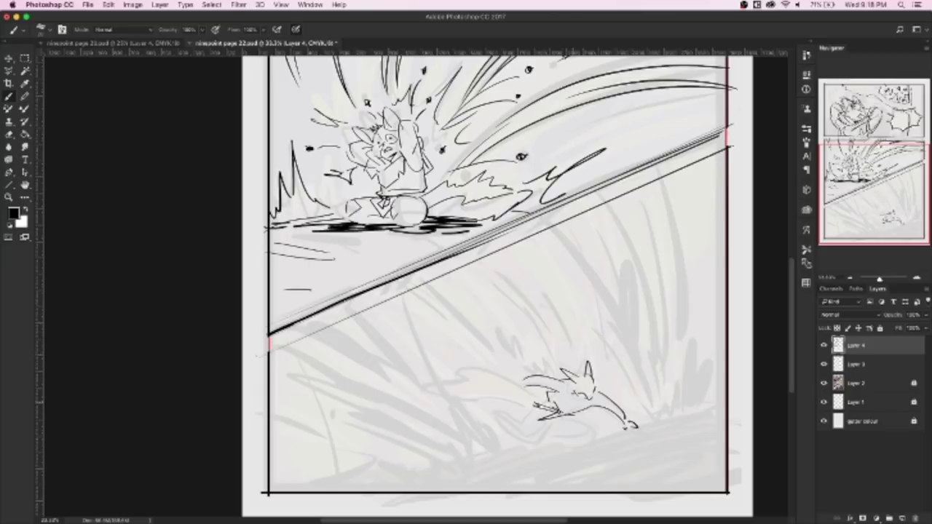
{"action": "left_click_drag", "start_coordinate": [565, 386], "coordinate": [576, 405]}
{"action": "mouse_move", "coordinate": [555, 380]}
{"action": "left_mouse_down"}
{"action": "mouse_move", "coordinate": [584, 410]}
{"action": "mouse_move", "coordinate": [599, 405]}
{"action": "left_mouse_up"}
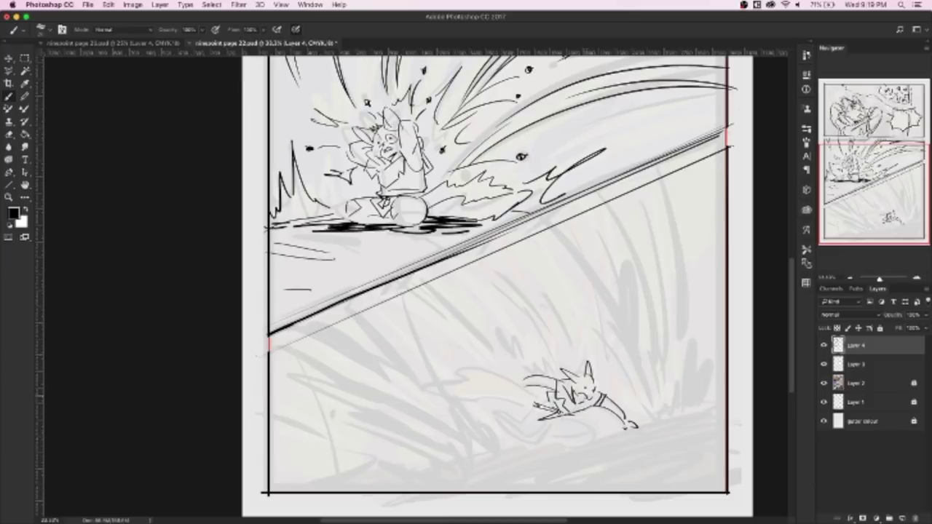
{"action": "left_click_drag", "start_coordinate": [526, 381], "coordinate": [518, 383]}
{"action": "mouse_move", "coordinate": [575, 411]}
{"action": "left_mouse_down"}
{"action": "mouse_move", "coordinate": [604, 434]}
{"action": "mouse_move", "coordinate": [555, 430]}
{"action": "mouse_move", "coordinate": [554, 443]}
{"action": "left_mouse_up"}
{"action": "mouse_move", "coordinate": [547, 400]}
{"action": "left_mouse_down"}
{"action": "mouse_move", "coordinate": [533, 424]}
{"action": "mouse_move", "coordinate": [522, 415]}
{"action": "mouse_move", "coordinate": [492, 427]}
{"action": "mouse_move", "coordinate": [543, 439]}
{"action": "mouse_move", "coordinate": [507, 428]}
{"action": "mouse_move", "coordinate": [514, 430]}
{"action": "left_mouse_up"}
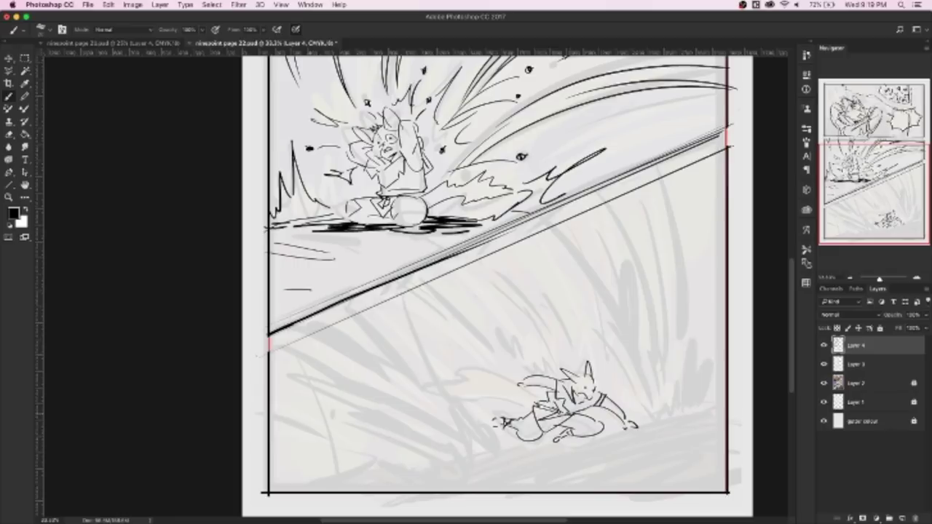
{"action": "mouse_move", "coordinate": [514, 373]}
{"action": "left_mouse_down"}
{"action": "mouse_move", "coordinate": [444, 391]}
{"action": "mouse_move", "coordinate": [521, 402]}
{"action": "left_mouse_up"}
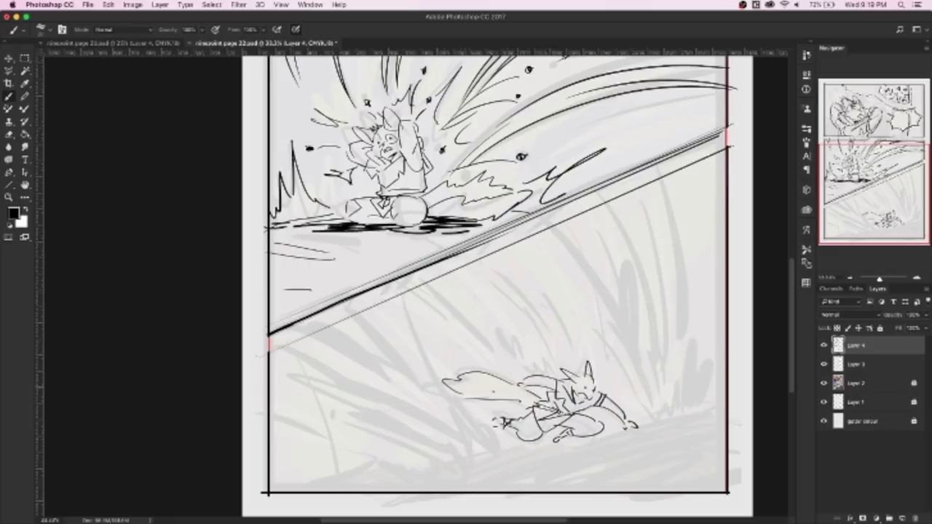
{"action": "left_click_drag", "start_coordinate": [465, 386], "coordinate": [528, 404]}
{"action": "mouse_move", "coordinate": [573, 378]}
{"action": "left_mouse_down"}
{"action": "mouse_move", "coordinate": [581, 390]}
{"action": "mouse_move", "coordinate": [593, 384]}
{"action": "mouse_move", "coordinate": [590, 396]}
{"action": "left_mouse_up"}
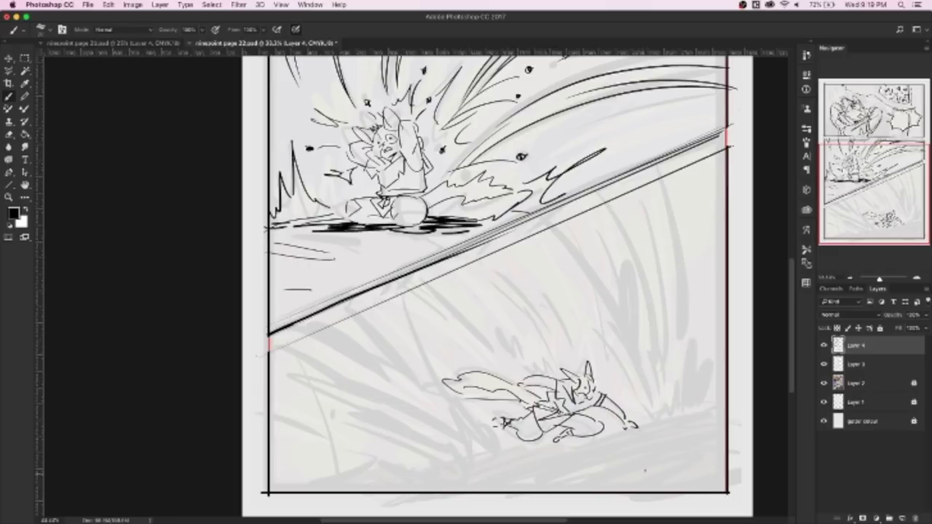
Sweep several curved ground lines under the fox toward the panel bottom
{"action": "left_click_drag", "start_coordinate": [737, 403], "coordinate": [506, 457]}
{"action": "left_click_drag", "start_coordinate": [633, 424], "coordinate": [486, 485]}
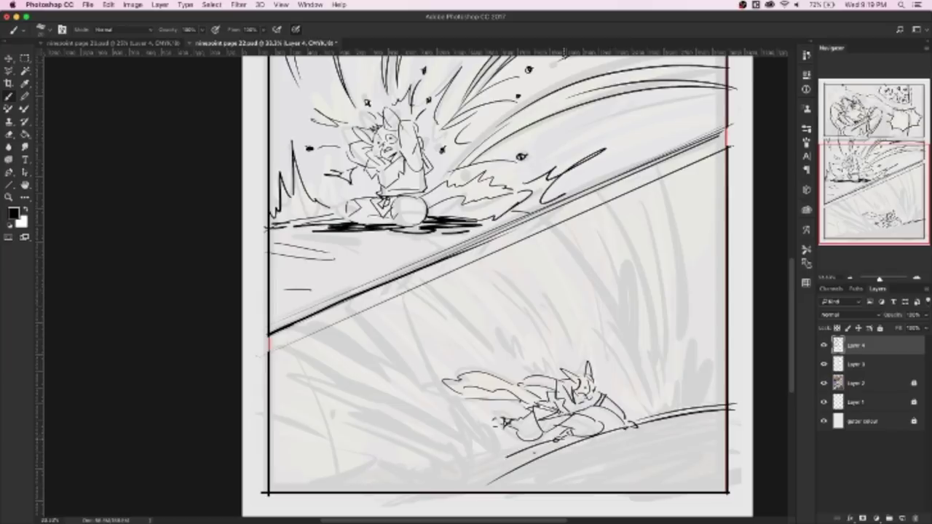
{"action": "left_click_drag", "start_coordinate": [559, 443], "coordinate": [434, 499]}
{"action": "mouse_move", "coordinate": [625, 428]}
{"action": "left_mouse_down"}
{"action": "mouse_move", "coordinate": [455, 489]}
{"action": "mouse_move", "coordinate": [388, 492]}
{"action": "left_mouse_up"}
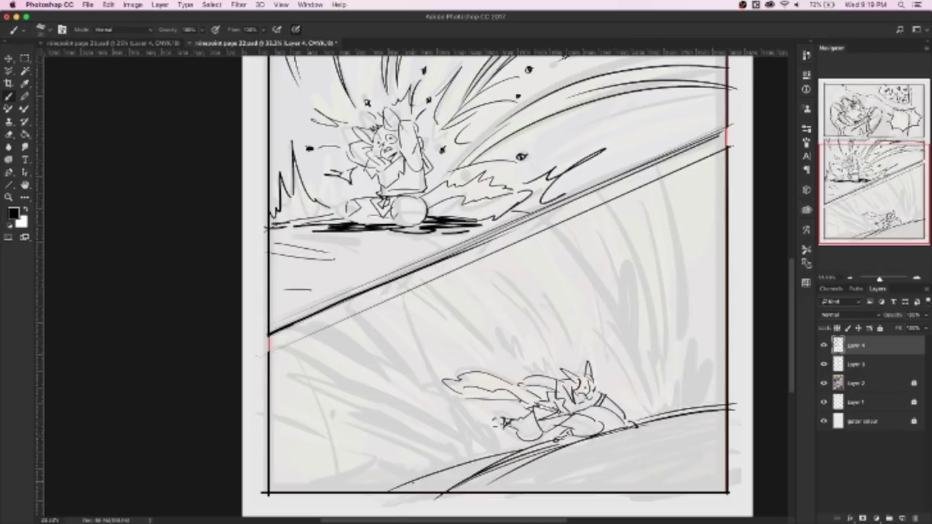
{"action": "left_click_drag", "start_coordinate": [489, 453], "coordinate": [386, 489]}
{"action": "left_click_drag", "start_coordinate": [556, 440], "coordinate": [375, 495]}
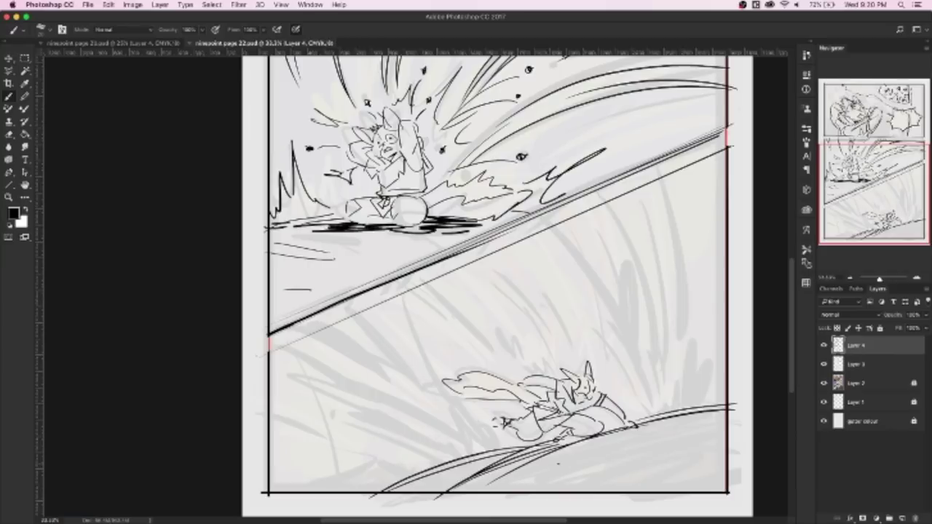
{"action": "left_click", "coordinate": [88, 4]}
In the page 23 document, free-transform the thumbnail layout to fill the page frame
{"action": "left_click", "coordinate": [262, 203]}
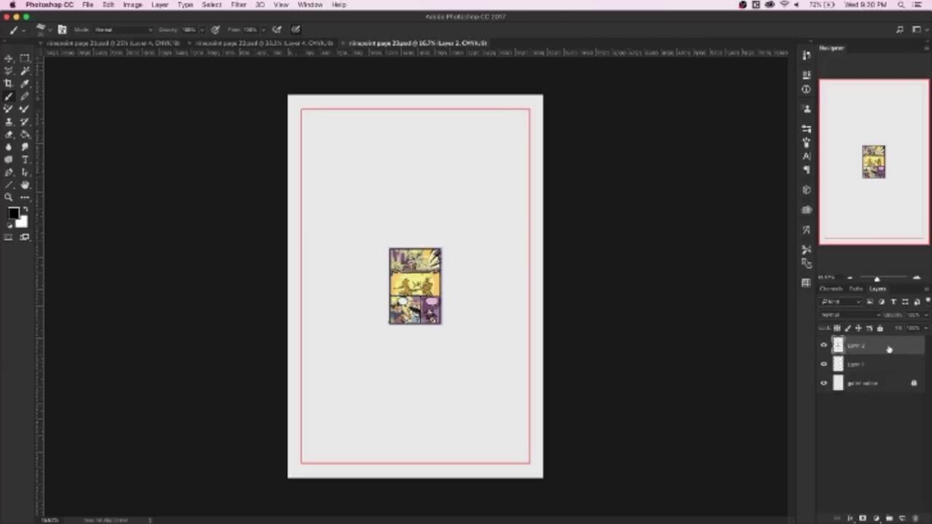
{"action": "key", "text": "ctrl+t"}
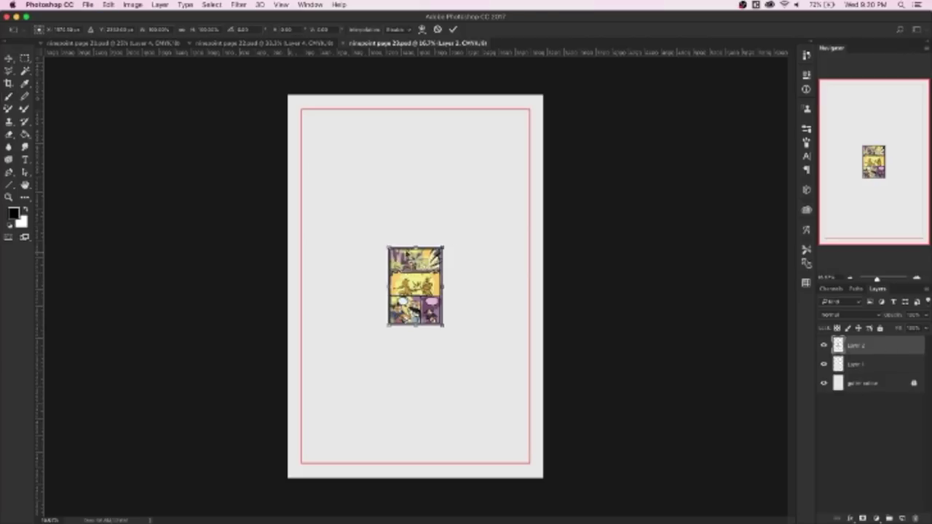
{"action": "left_click_drag", "start_coordinate": [893, 327], "coordinate": [856, 327]}
{"action": "mouse_move", "coordinate": [388, 247]}
{"action": "left_mouse_down"}
{"action": "mouse_move", "coordinate": [323, 114]}
{"action": "mouse_move", "coordinate": [297, 100]}
{"action": "mouse_move", "coordinate": [370, 73]}
{"action": "left_mouse_up"}
{"action": "left_click_drag", "start_coordinate": [442, 215], "coordinate": [543, 216]}
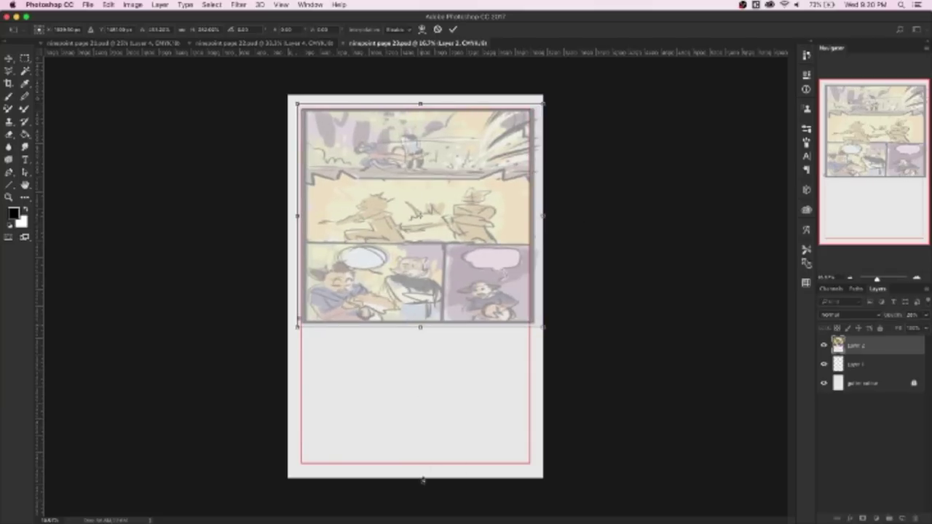
{"action": "left_click_drag", "start_coordinate": [420, 325], "coordinate": [420, 470]}
{"action": "left_click_drag", "start_coordinate": [493, 289], "coordinate": [495, 310]}
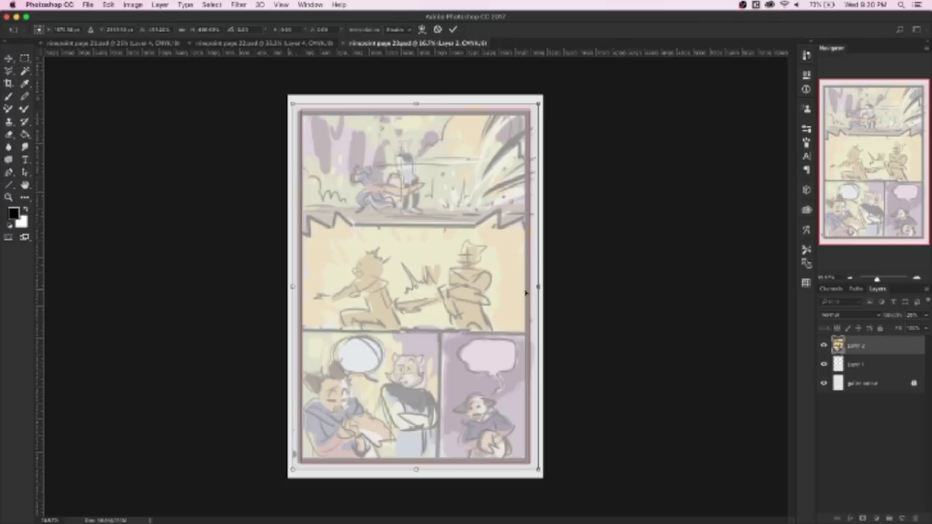
{"action": "key", "text": "Return"}
{"action": "left_click", "coordinate": [925, 314]}
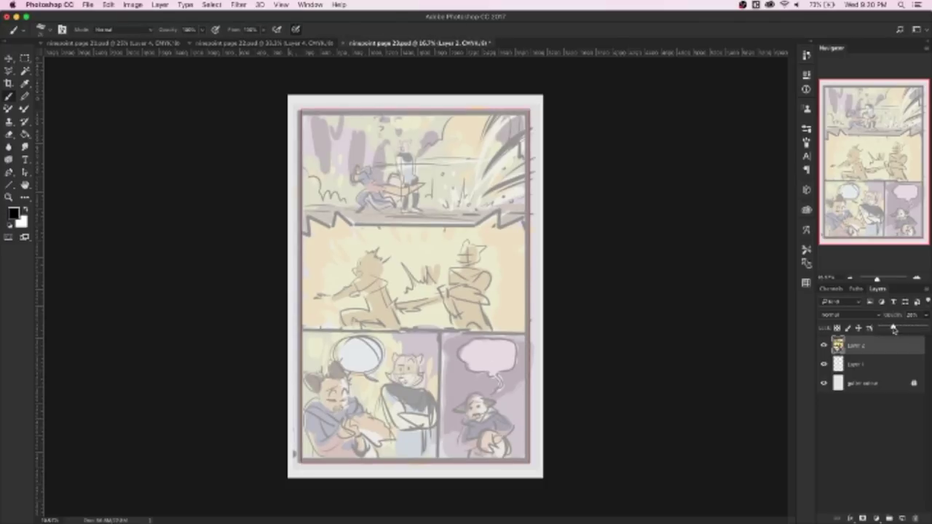
Place Layer 1 over the thumbnail layer and lower the thumbnail layer's opacity
{"action": "left_click_drag", "start_coordinate": [896, 329], "coordinate": [858, 350]}
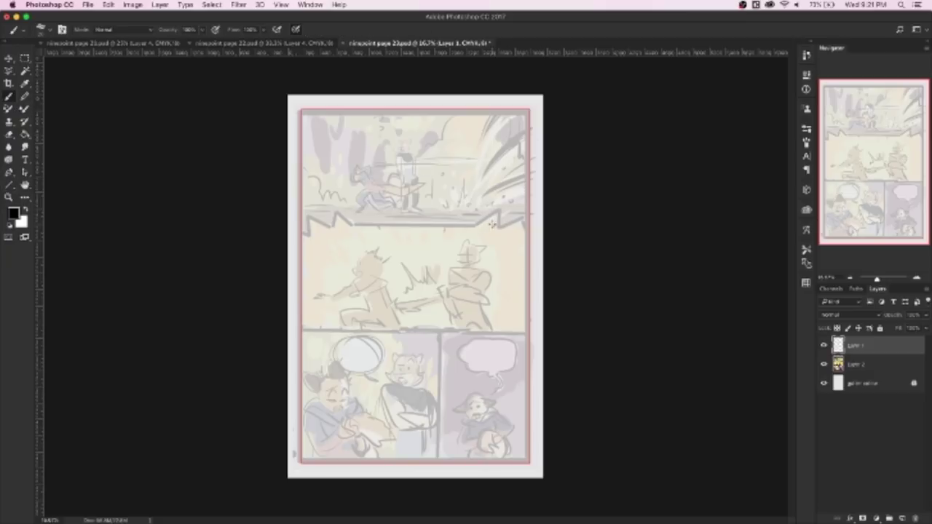
{"action": "left_click", "coordinate": [884, 364]}
{"action": "left_click", "coordinate": [926, 318]}
{"action": "left_click_drag", "start_coordinate": [916, 331], "coordinate": [892, 331]}
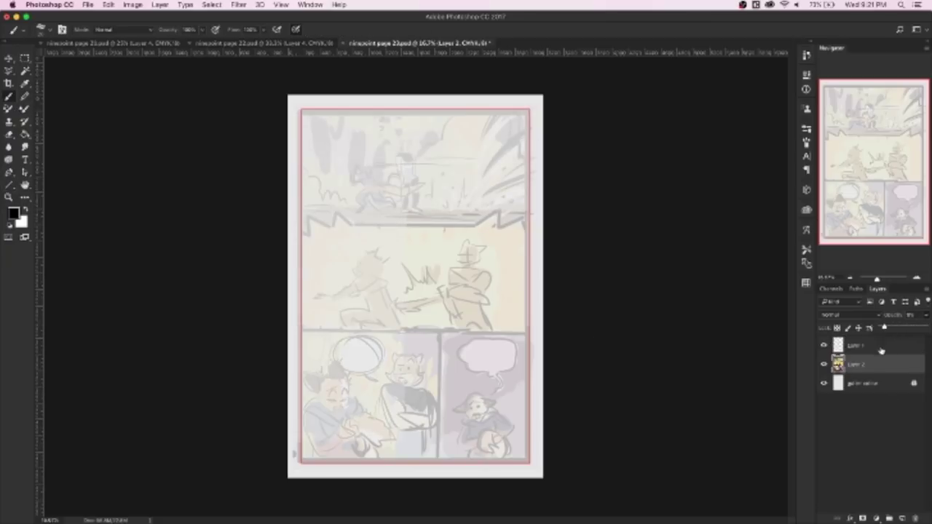
{"action": "key", "text": "alt+bracketright"}
Zoom into the bottom panels and sketch the head, then erase the first eye strokes
{"action": "left_click", "coordinate": [916, 279]}
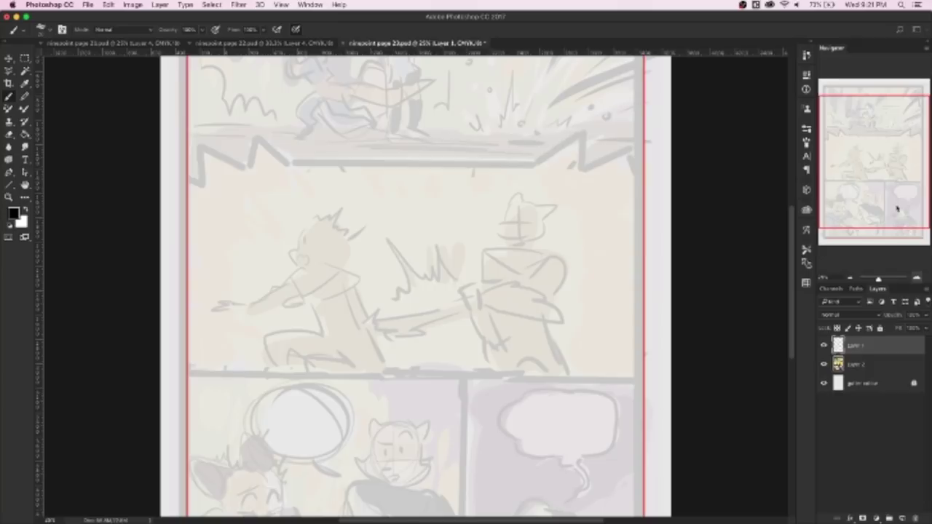
{"action": "left_click_drag", "start_coordinate": [877, 217], "coordinate": [868, 226]}
{"action": "mouse_move", "coordinate": [573, 360]}
{"action": "left_mouse_down"}
{"action": "mouse_move", "coordinate": [542, 359]}
{"action": "mouse_move", "coordinate": [515, 384]}
{"action": "mouse_move", "coordinate": [546, 391]}
{"action": "mouse_move", "coordinate": [606, 365]}
{"action": "mouse_move", "coordinate": [576, 383]}
{"action": "mouse_move", "coordinate": [556, 368]}
{"action": "mouse_move", "coordinate": [547, 379]}
{"action": "mouse_move", "coordinate": [568, 366]}
{"action": "left_mouse_up"}
{"action": "left_click", "coordinate": [552, 377]}
{"action": "mouse_move", "coordinate": [568, 367]}
{"action": "left_mouse_down"}
{"action": "mouse_move", "coordinate": [574, 373]}
{"action": "mouse_move", "coordinate": [569, 365]}
{"action": "left_mouse_up"}
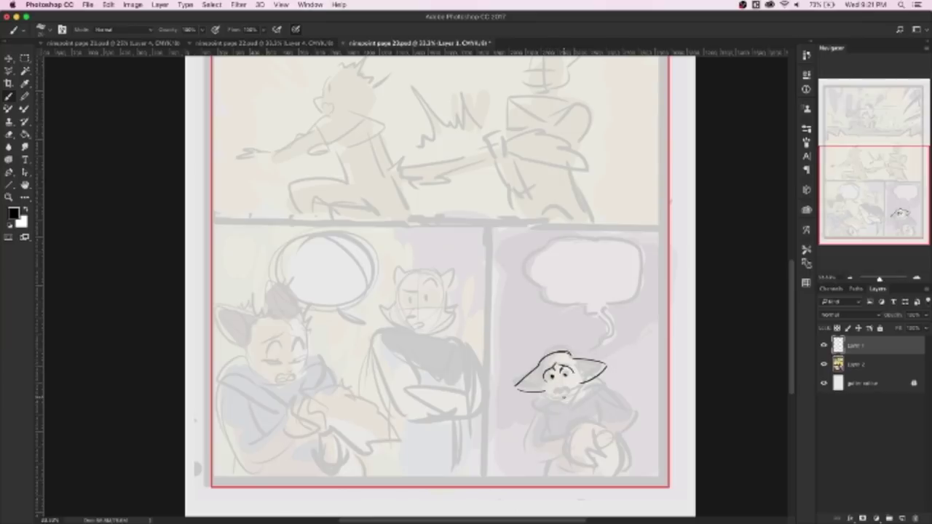
{"action": "key", "text": "e"}
{"action": "mouse_move", "coordinate": [548, 372]}
{"action": "left_mouse_down"}
{"action": "mouse_move", "coordinate": [569, 376]}
{"action": "mouse_move", "coordinate": [575, 358]}
{"action": "mouse_move", "coordinate": [556, 355]}
{"action": "mouse_move", "coordinate": [533, 373]}
{"action": "mouse_move", "coordinate": [573, 365]}
{"action": "left_mouse_up"}
Redraw an eyebrow and eye mark, then erase the face guide-circle lines
{"action": "key", "text": "b"}
{"action": "left_click_drag", "start_coordinate": [552, 376], "coordinate": [551, 375]}
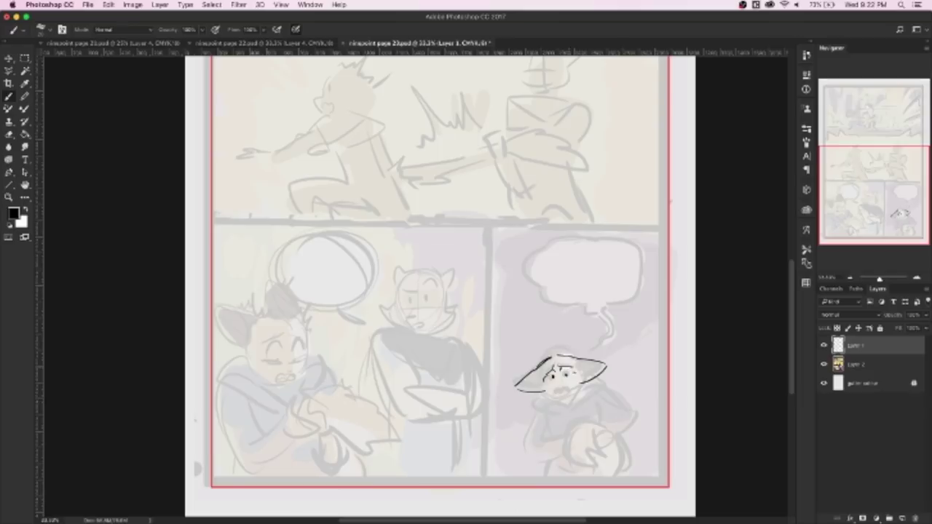
{"action": "key", "text": "e"}
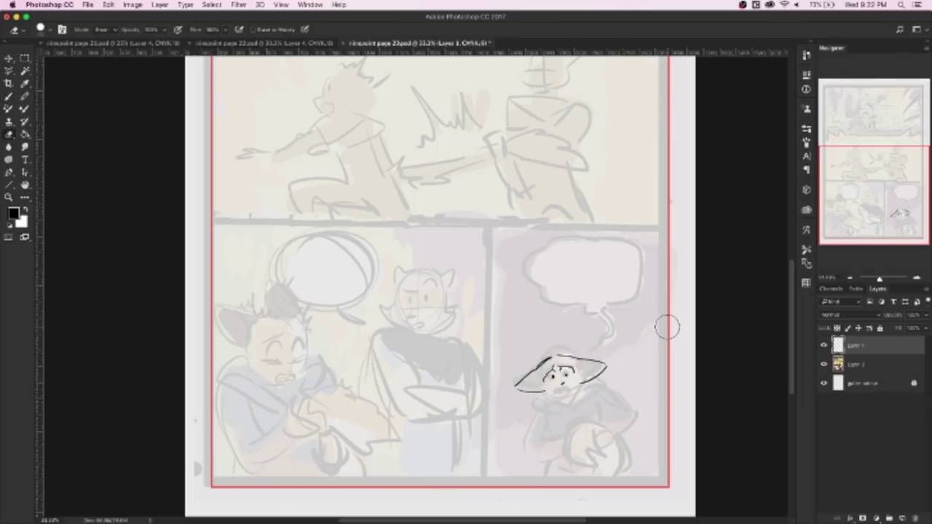
{"action": "key", "text": "ctrl+equal"}
{"action": "key", "text": "ctrl+equal"}
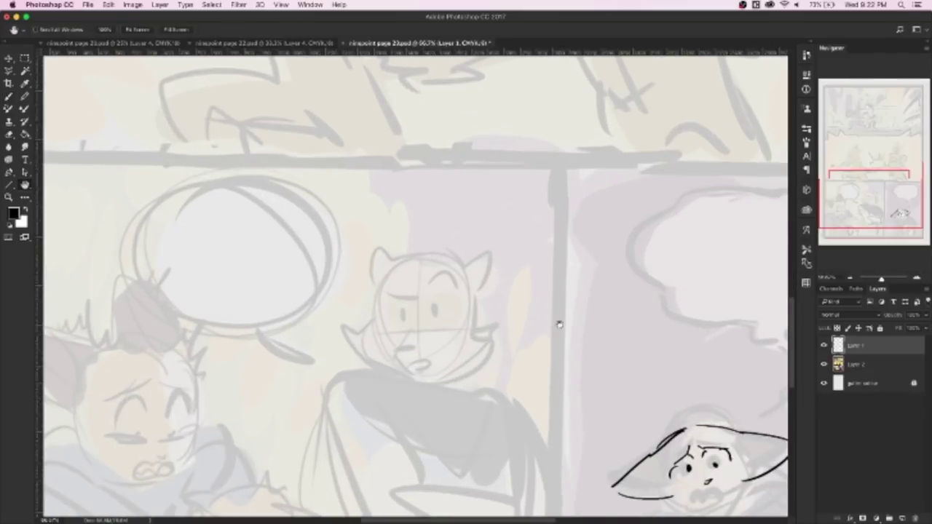
{"action": "scroll", "coordinate": [559, 324], "scroll_direction": "down", "scroll_amount": 5}
{"action": "scroll", "coordinate": [543, 373], "scroll_direction": "down", "scroll_amount": 2}
{"action": "key", "text": "e"}
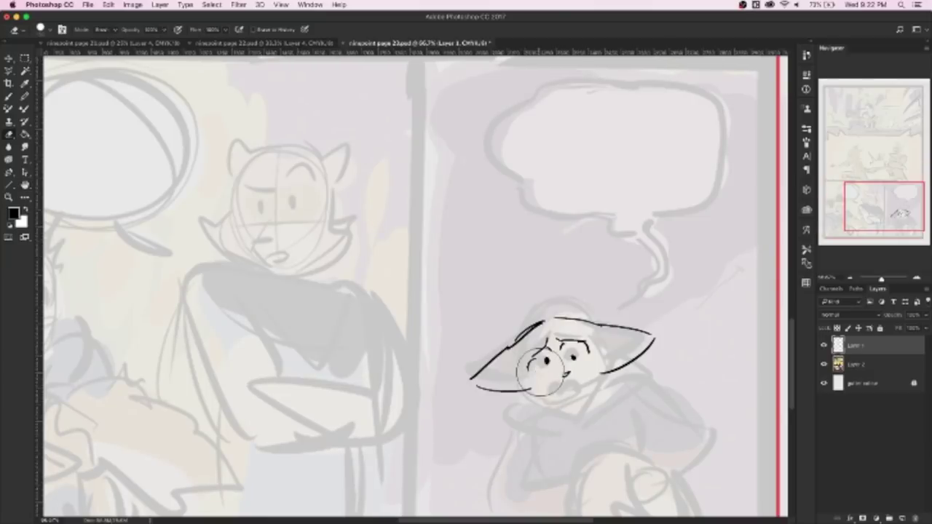
{"action": "left_click_drag", "start_coordinate": [540, 371], "coordinate": [546, 392]}
{"action": "key", "text": "b"}
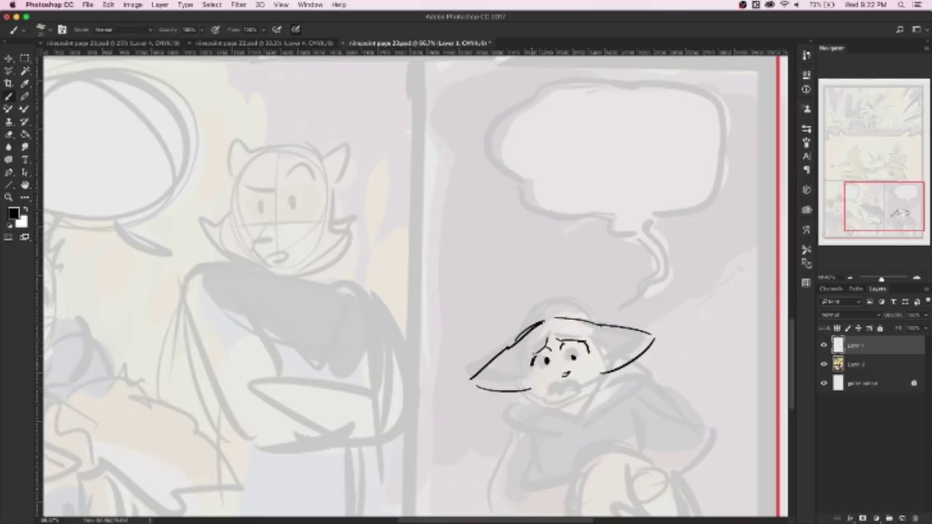
Ink the eyebrows, hair on both sides, jaw and chin outline
{"action": "mouse_move", "coordinate": [548, 344]}
{"action": "left_mouse_down"}
{"action": "mouse_move", "coordinate": [533, 364]}
{"action": "mouse_move", "coordinate": [590, 352]}
{"action": "mouse_move", "coordinate": [544, 357]}
{"action": "mouse_move", "coordinate": [553, 340]}
{"action": "mouse_move", "coordinate": [569, 373]}
{"action": "left_mouse_up"}
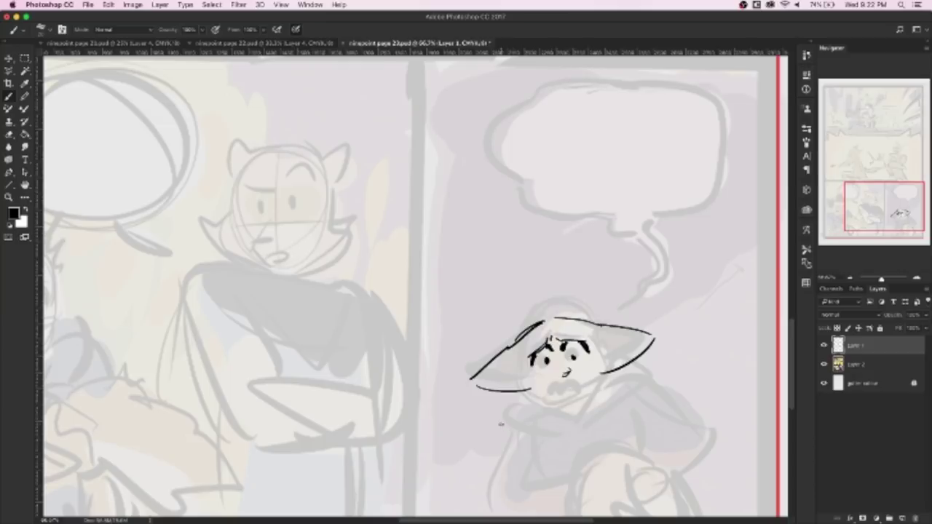
{"action": "left_click_drag", "start_coordinate": [517, 339], "coordinate": [521, 394]}
{"action": "left_click_drag", "start_coordinate": [600, 335], "coordinate": [608, 372]}
{"action": "left_click_drag", "start_coordinate": [520, 394], "coordinate": [562, 398]}
{"action": "left_click_drag", "start_coordinate": [603, 357], "coordinate": [606, 389]}
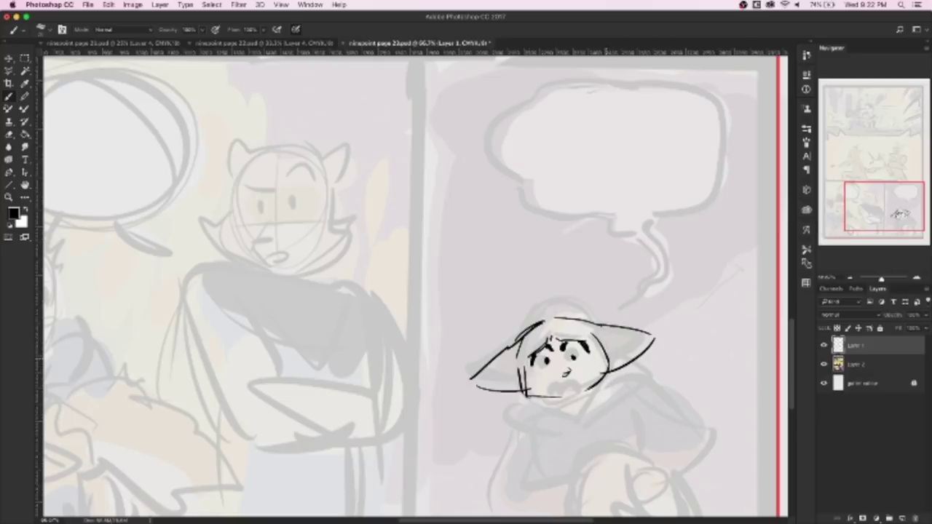
{"action": "left_click_drag", "start_coordinate": [527, 401], "coordinate": [559, 399]}
Stroke the left ear's base and rework the mouth and eyes
{"action": "left_click_drag", "start_coordinate": [514, 377], "coordinate": [471, 381]}
{"action": "key", "text": "e"}
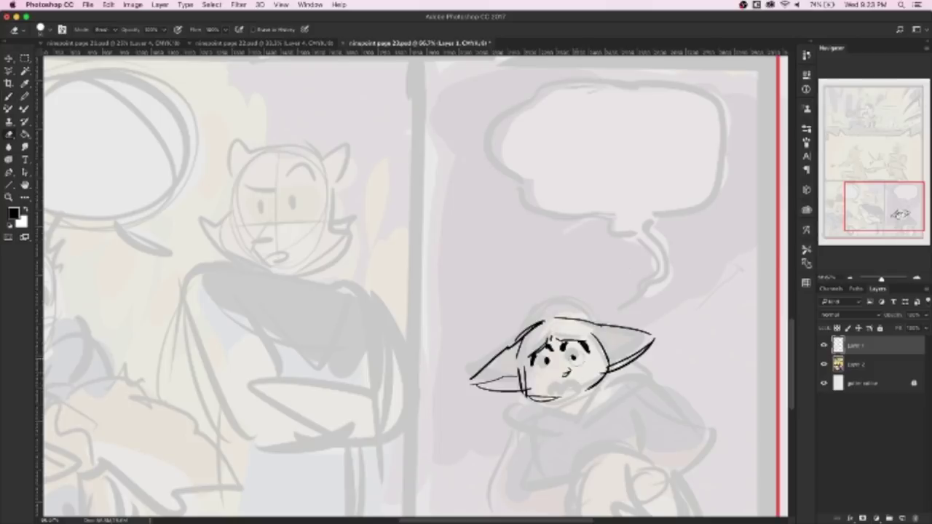
{"action": "left_click", "coordinate": [568, 371]}
{"action": "key", "text": "b"}
{"action": "mouse_move", "coordinate": [561, 373]}
{"action": "left_mouse_down"}
{"action": "mouse_move", "coordinate": [571, 391]}
{"action": "mouse_move", "coordinate": [584, 388]}
{"action": "left_mouse_up"}
{"action": "key", "text": "e"}
{"action": "left_click_drag", "start_coordinate": [545, 362], "coordinate": [558, 367]}
{"action": "key", "text": "b"}
{"action": "mouse_move", "coordinate": [568, 357]}
{"action": "left_mouse_down"}
{"action": "mouse_move", "coordinate": [587, 363]}
{"action": "mouse_move", "coordinate": [547, 368]}
{"action": "mouse_move", "coordinate": [579, 357]}
{"action": "mouse_move", "coordinate": [580, 383]}
{"action": "left_mouse_up"}
Add forehead, cheek and eye marks, and erase grey marks on the chin
{"action": "key", "text": "e"}
{"action": "key", "text": "b"}
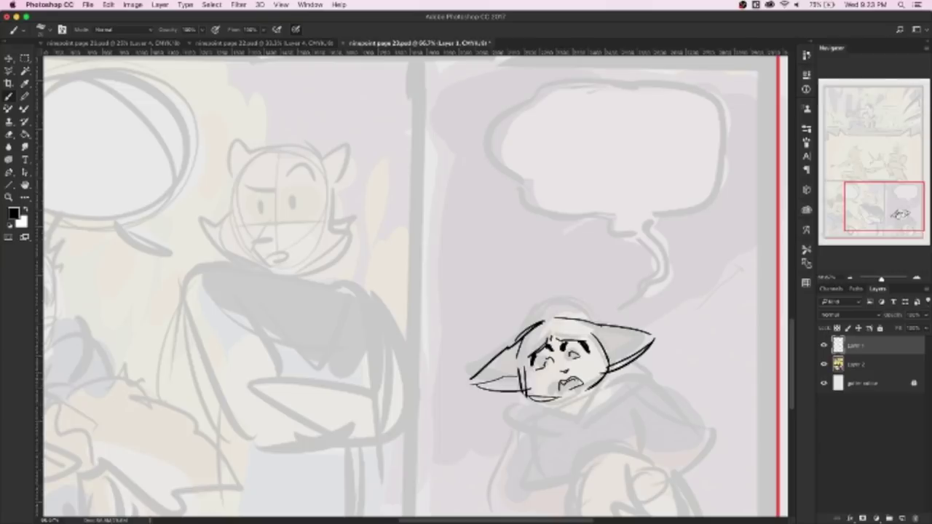
{"action": "mouse_move", "coordinate": [539, 324]}
{"action": "left_mouse_down"}
{"action": "mouse_move", "coordinate": [570, 368]}
{"action": "mouse_move", "coordinate": [554, 393]}
{"action": "left_mouse_up"}
{"action": "left_click_drag", "start_coordinate": [580, 317], "coordinate": [597, 345]}
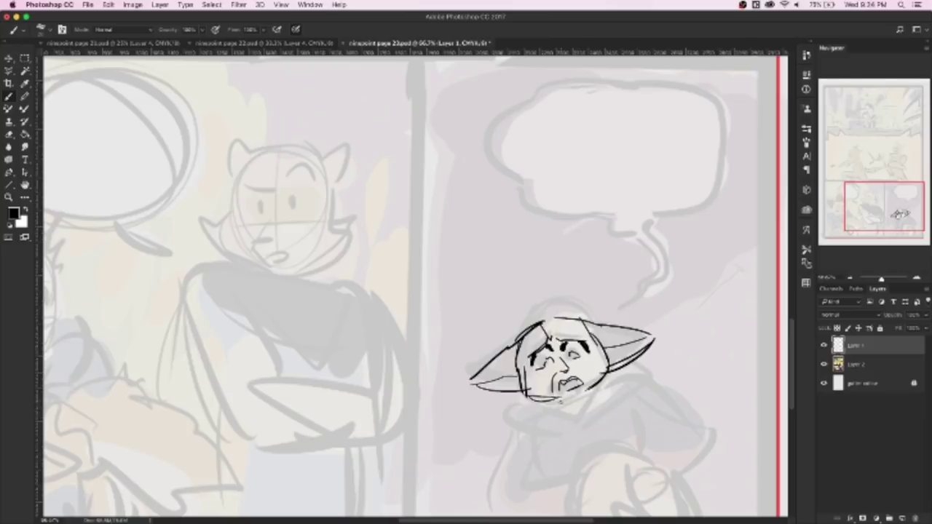
{"action": "key", "text": "e"}
{"action": "left_click_drag", "start_coordinate": [552, 383], "coordinate": [564, 360]}
{"action": "key", "text": "b"}
{"action": "left_click_drag", "start_coordinate": [838, 223], "coordinate": [841, 229]}
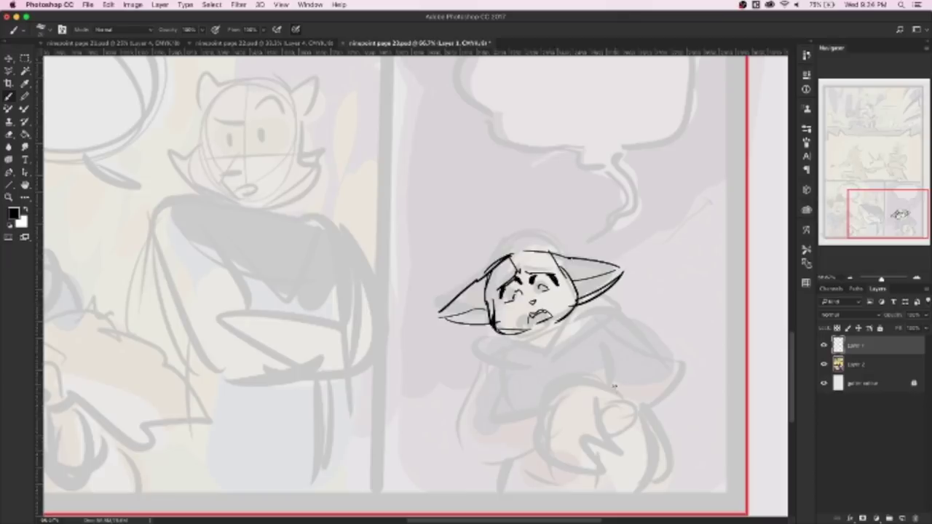
Draw a neck line under the head and erase the facial features
{"action": "mouse_move", "coordinate": [555, 339]}
{"action": "left_mouse_down"}
{"action": "mouse_move", "coordinate": [563, 319]}
{"action": "mouse_move", "coordinate": [598, 304]}
{"action": "mouse_move", "coordinate": [551, 350]}
{"action": "left_mouse_up"}
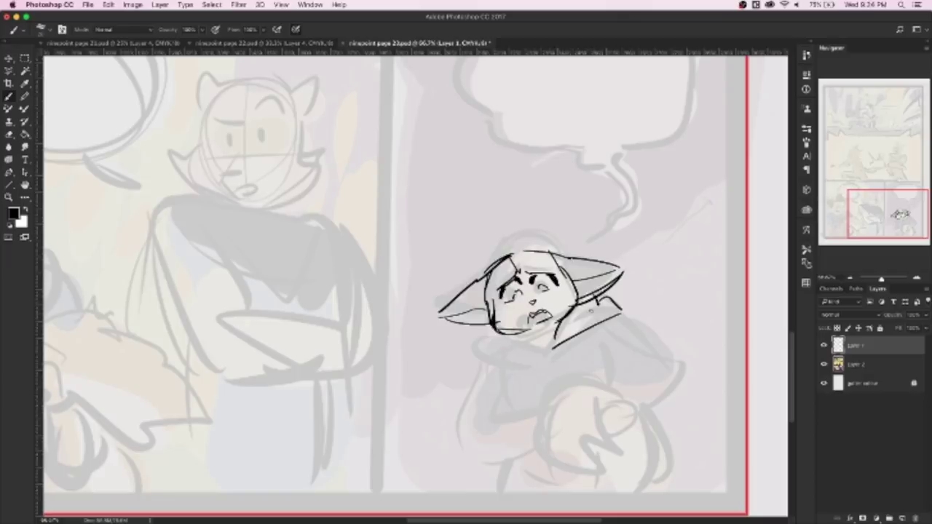
{"action": "key", "text": "e"}
{"action": "mouse_move", "coordinate": [503, 277]}
{"action": "left_mouse_down"}
{"action": "mouse_move", "coordinate": [561, 284]}
{"action": "mouse_move", "coordinate": [539, 321]}
{"action": "left_mouse_up"}
{"action": "left_click_drag", "start_coordinate": [495, 295], "coordinate": [517, 309]}
{"action": "key", "text": "b"}
Redraw the eyebrows, eyes, nose, open mouth and jaw line, darkening the face's left edge
{"action": "mouse_move", "coordinate": [493, 278]}
{"action": "left_mouse_down"}
{"action": "mouse_move", "coordinate": [548, 274]}
{"action": "mouse_move", "coordinate": [504, 305]}
{"action": "mouse_move", "coordinate": [536, 285]}
{"action": "left_mouse_up"}
{"action": "left_click_drag", "start_coordinate": [514, 268], "coordinate": [530, 320]}
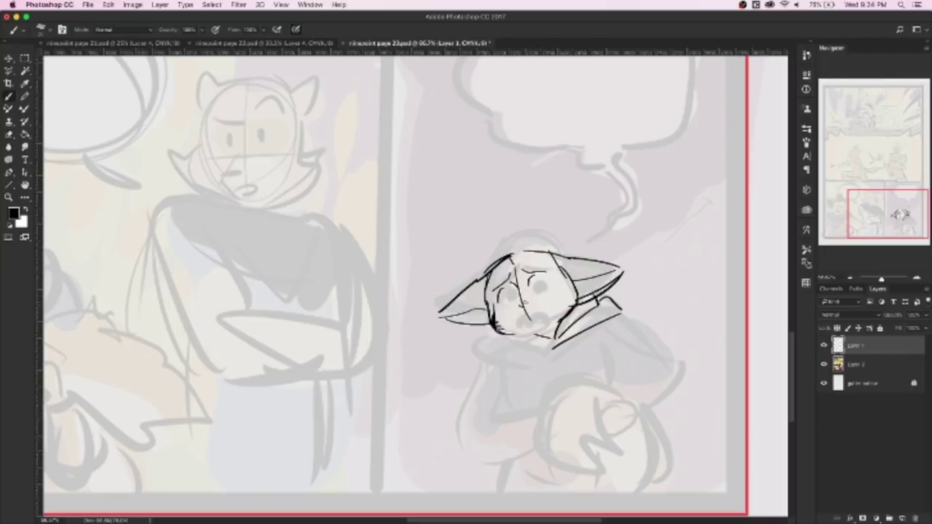
{"action": "mouse_move", "coordinate": [536, 285]}
{"action": "left_mouse_down"}
{"action": "mouse_move", "coordinate": [540, 293]}
{"action": "mouse_move", "coordinate": [552, 275]}
{"action": "left_mouse_up"}
{"action": "left_click_drag", "start_coordinate": [518, 311], "coordinate": [545, 326]}
{"action": "mouse_move", "coordinate": [513, 294]}
{"action": "left_mouse_down"}
{"action": "mouse_move", "coordinate": [523, 301]}
{"action": "mouse_move", "coordinate": [548, 293]}
{"action": "mouse_move", "coordinate": [521, 294]}
{"action": "mouse_move", "coordinate": [514, 307]}
{"action": "mouse_move", "coordinate": [548, 284]}
{"action": "mouse_move", "coordinate": [552, 293]}
{"action": "mouse_move", "coordinate": [514, 287]}
{"action": "mouse_move", "coordinate": [537, 252]}
{"action": "left_mouse_up"}
{"action": "left_click_drag", "start_coordinate": [509, 325], "coordinate": [564, 332]}
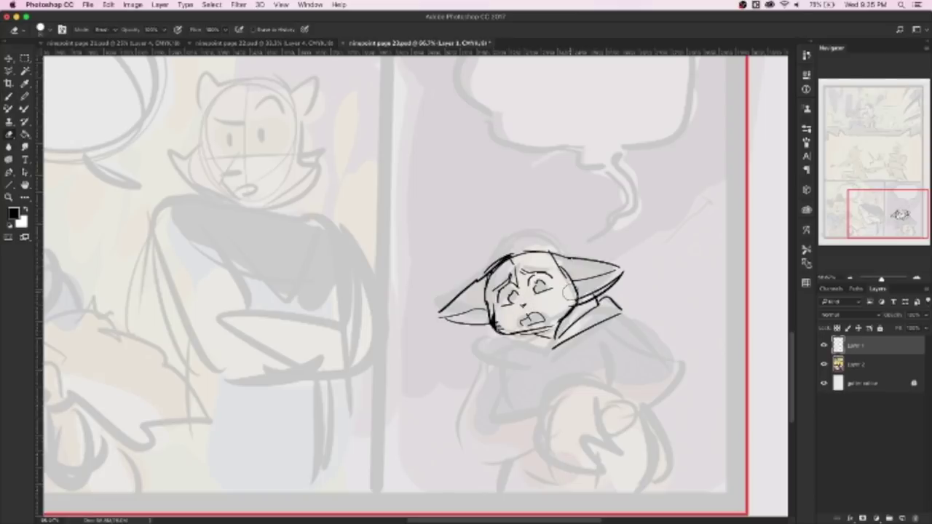
{"action": "key", "text": "ctrl+z"}
{"action": "left_click_drag", "start_coordinate": [572, 293], "coordinate": [548, 325]}
{"action": "left_click_drag", "start_coordinate": [487, 275], "coordinate": [493, 305]}
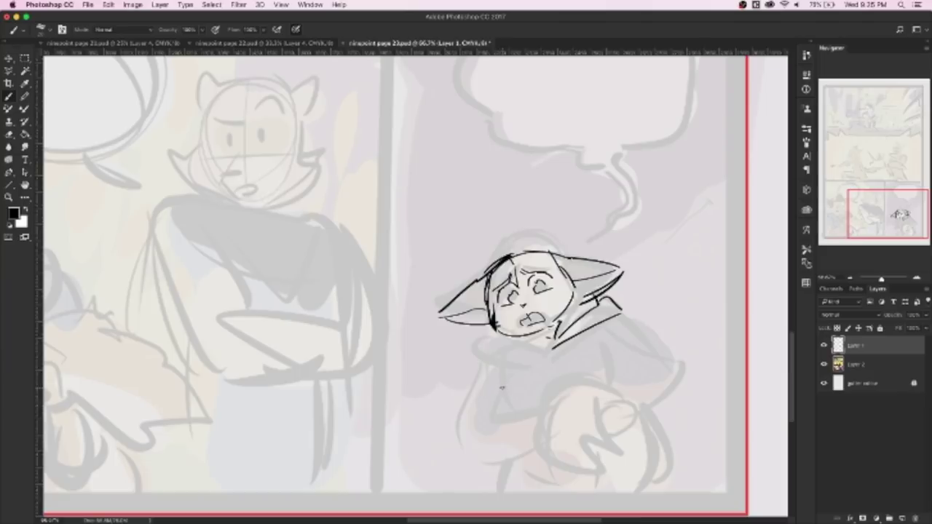
Ink the hood collar, hatching beside the chin, body outline and rounded fist
{"action": "mouse_move", "coordinate": [498, 331]}
{"action": "left_mouse_down"}
{"action": "mouse_move", "coordinate": [550, 348]}
{"action": "mouse_move", "coordinate": [492, 353]}
{"action": "mouse_move", "coordinate": [557, 354]}
{"action": "left_mouse_up"}
{"action": "left_click_drag", "start_coordinate": [504, 353], "coordinate": [530, 345]}
{"action": "mouse_move", "coordinate": [582, 300]}
{"action": "left_mouse_down"}
{"action": "mouse_move", "coordinate": [548, 351]}
{"action": "mouse_move", "coordinate": [540, 317]}
{"action": "left_mouse_up"}
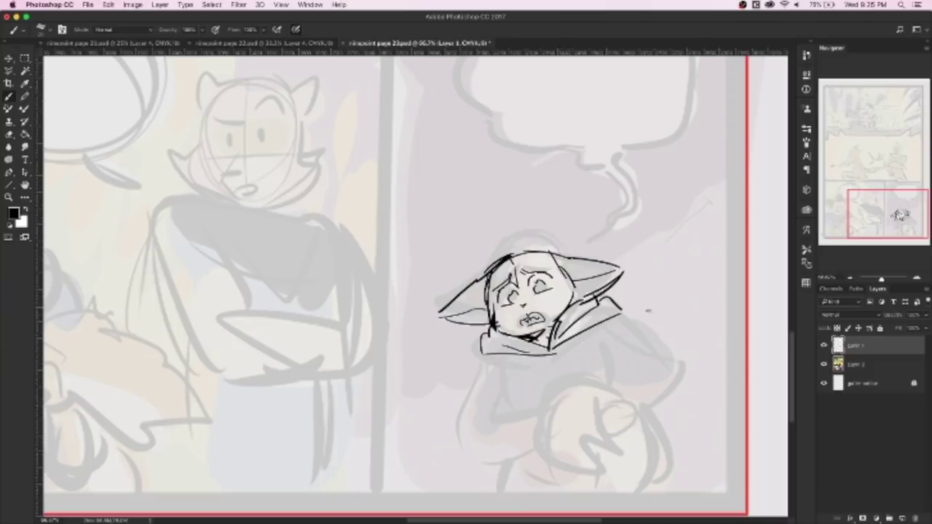
{"action": "mouse_move", "coordinate": [482, 356]}
{"action": "left_mouse_down"}
{"action": "mouse_move", "coordinate": [486, 400]}
{"action": "mouse_move", "coordinate": [533, 412]}
{"action": "left_mouse_up"}
{"action": "mouse_move", "coordinate": [620, 395]}
{"action": "left_mouse_down"}
{"action": "mouse_move", "coordinate": [538, 428]}
{"action": "mouse_move", "coordinate": [591, 472]}
{"action": "mouse_move", "coordinate": [605, 399]}
{"action": "left_mouse_up"}
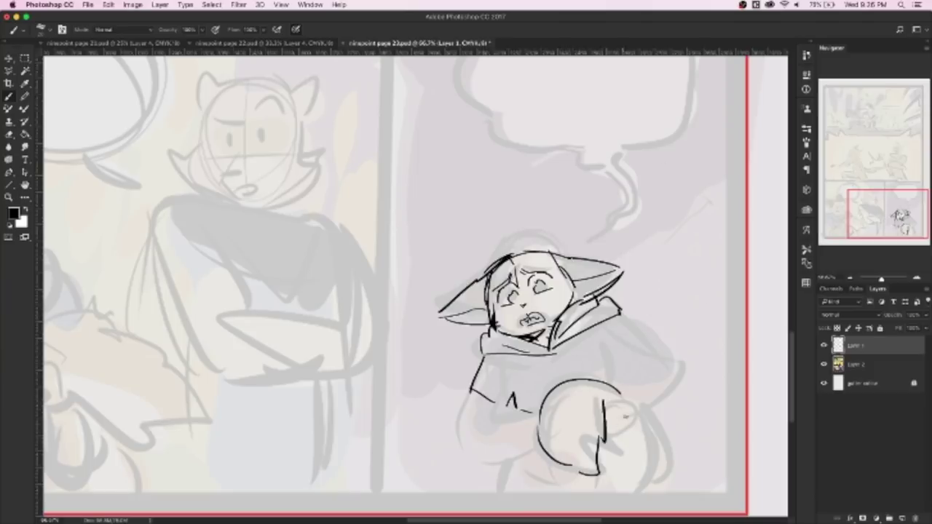
Close the right eye, remove the toothy open mouth, and stroke below the left ear
{"action": "left_click_drag", "start_coordinate": [538, 290], "coordinate": [554, 288]}
{"action": "key", "text": "ctrl+z"}
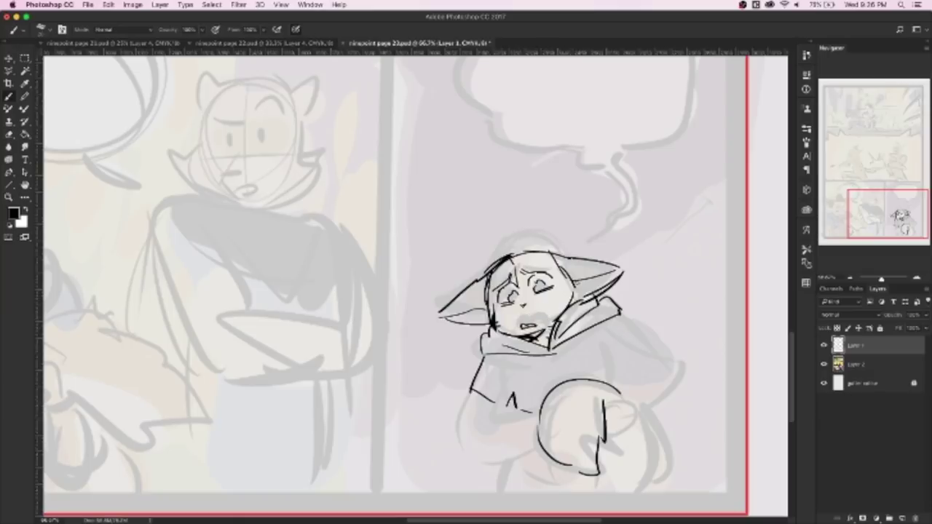
{"action": "left_click_drag", "start_coordinate": [459, 323], "coordinate": [468, 327]}
{"action": "scroll", "coordinate": [772, 236], "scroll_direction": "down", "scroll_amount": 2}
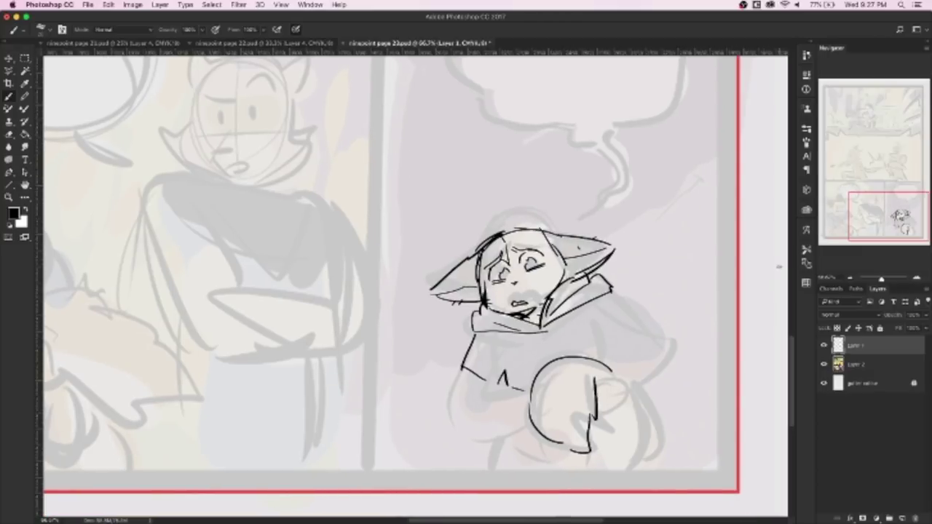
Ink the right shoulder, sleeve, gripping hand and torso lines with hatching
{"action": "mouse_move", "coordinate": [613, 294]}
{"action": "left_mouse_down"}
{"action": "mouse_move", "coordinate": [666, 333]}
{"action": "mouse_move", "coordinate": [617, 364]}
{"action": "mouse_move", "coordinate": [602, 349]}
{"action": "left_mouse_up"}
{"action": "mouse_move", "coordinate": [669, 337]}
{"action": "left_mouse_down"}
{"action": "mouse_move", "coordinate": [680, 360]}
{"action": "mouse_move", "coordinate": [624, 394]}
{"action": "mouse_move", "coordinate": [623, 403]}
{"action": "left_mouse_up"}
{"action": "left_click_drag", "start_coordinate": [635, 358], "coordinate": [624, 391]}
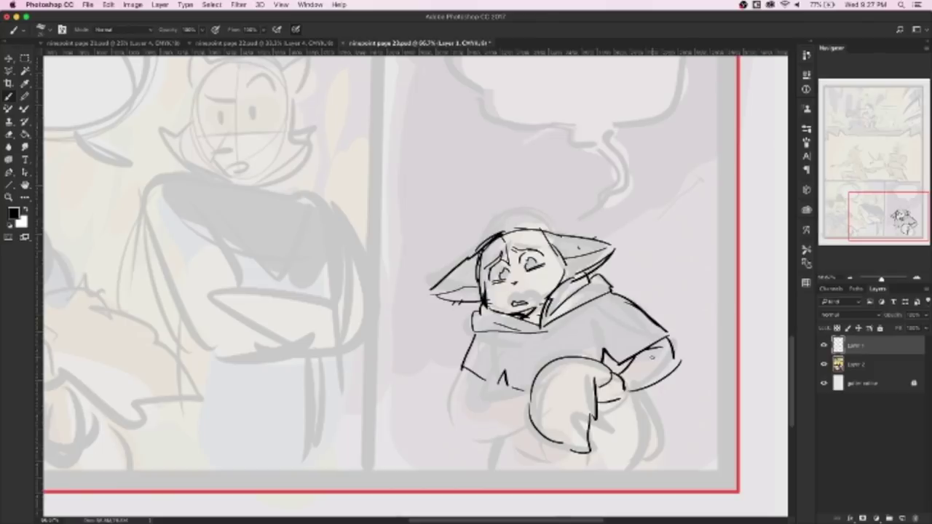
{"action": "mouse_move", "coordinate": [462, 368]}
{"action": "left_mouse_down"}
{"action": "mouse_move", "coordinate": [468, 426]}
{"action": "mouse_move", "coordinate": [477, 435]}
{"action": "mouse_move", "coordinate": [537, 427]}
{"action": "left_mouse_up"}
{"action": "left_click_drag", "start_coordinate": [530, 390], "coordinate": [465, 394]}
{"action": "left_click_drag", "start_coordinate": [583, 313], "coordinate": [513, 360]}
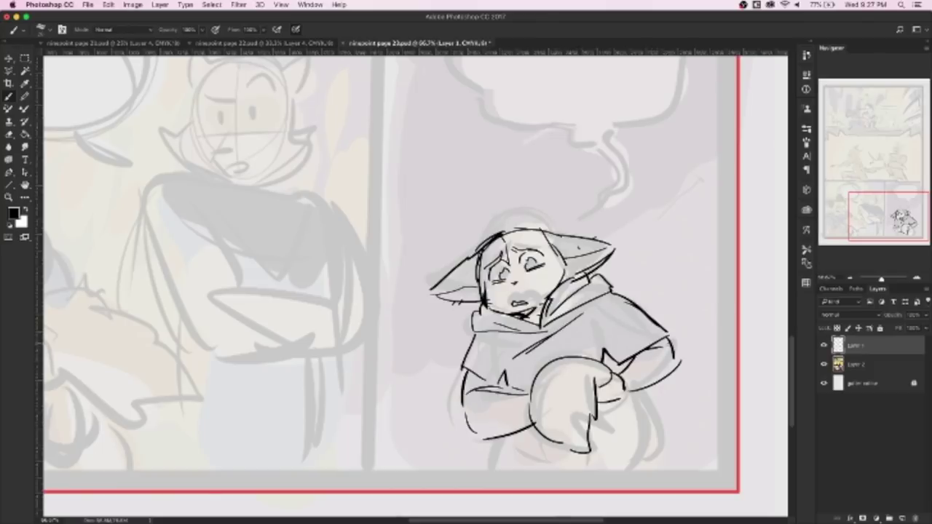
Ink the left arm, right sleeve and the fur bundle's outline
{"action": "left_click_drag", "start_coordinate": [640, 392], "coordinate": [634, 459]}
{"action": "left_click_drag", "start_coordinate": [591, 423], "coordinate": [589, 461]}
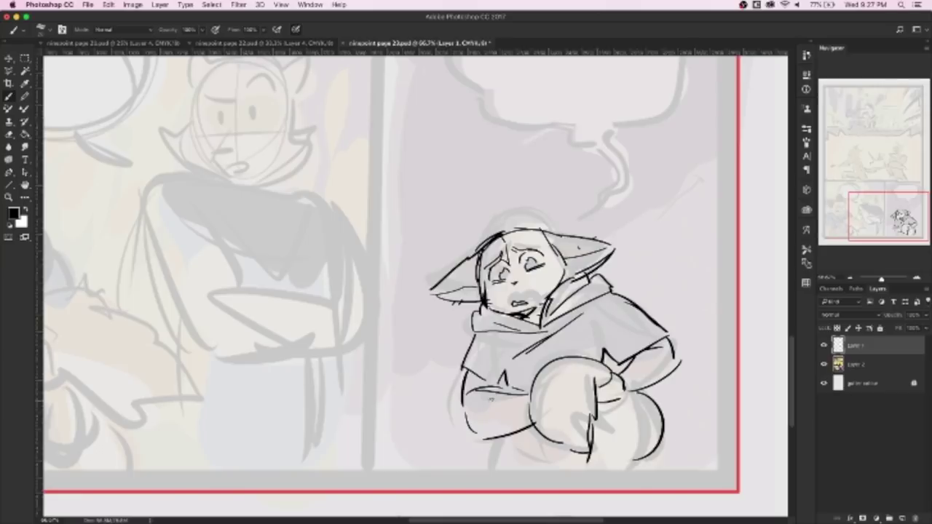
{"action": "mouse_move", "coordinate": [498, 389]}
{"action": "left_mouse_down"}
{"action": "mouse_move", "coordinate": [470, 440]}
{"action": "mouse_move", "coordinate": [538, 411]}
{"action": "left_mouse_up"}
{"action": "mouse_move", "coordinate": [622, 389]}
{"action": "left_mouse_down"}
{"action": "mouse_move", "coordinate": [665, 355]}
{"action": "mouse_move", "coordinate": [655, 380]}
{"action": "left_mouse_up"}
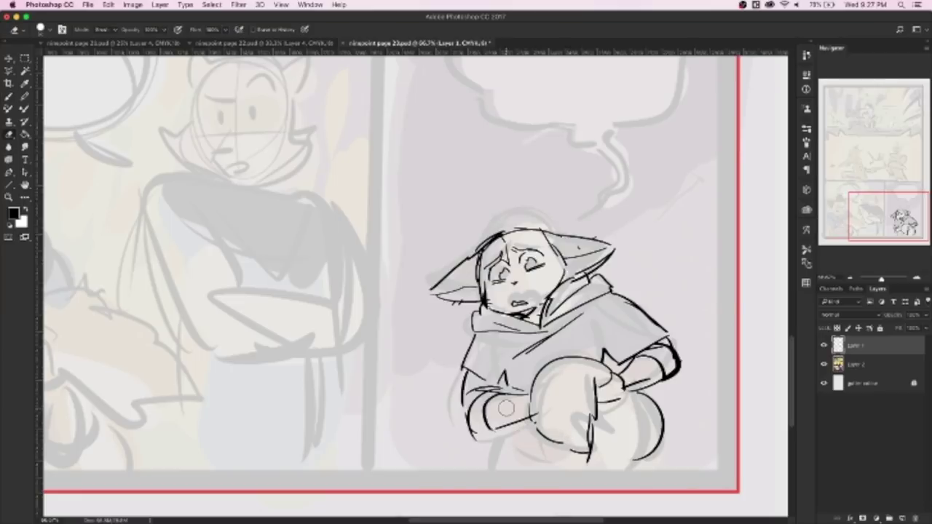
{"action": "left_click_drag", "start_coordinate": [597, 362], "coordinate": [561, 433]}
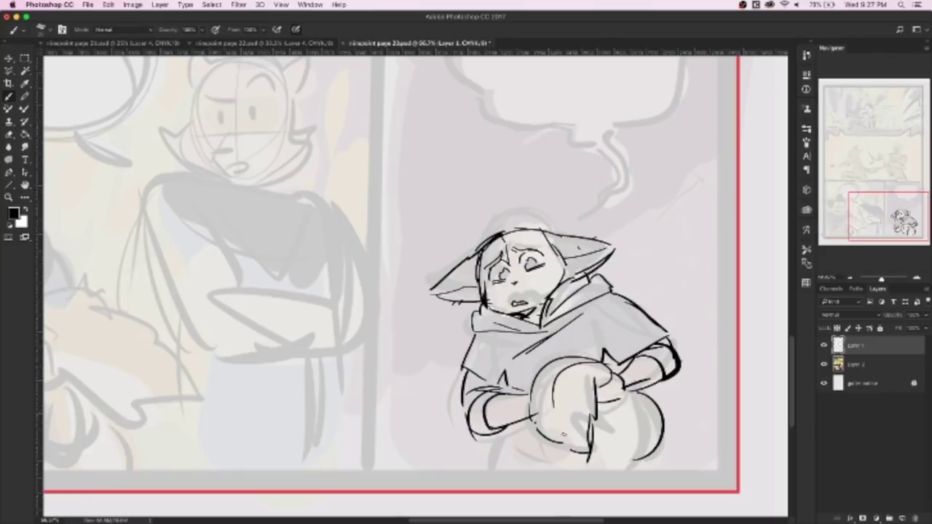
{"action": "left_click_drag", "start_coordinate": [608, 409], "coordinate": [617, 460]}
Ink both leg lines, fur lines on the bundle, and a chest fold
{"action": "left_click_drag", "start_coordinate": [503, 437], "coordinate": [482, 494]}
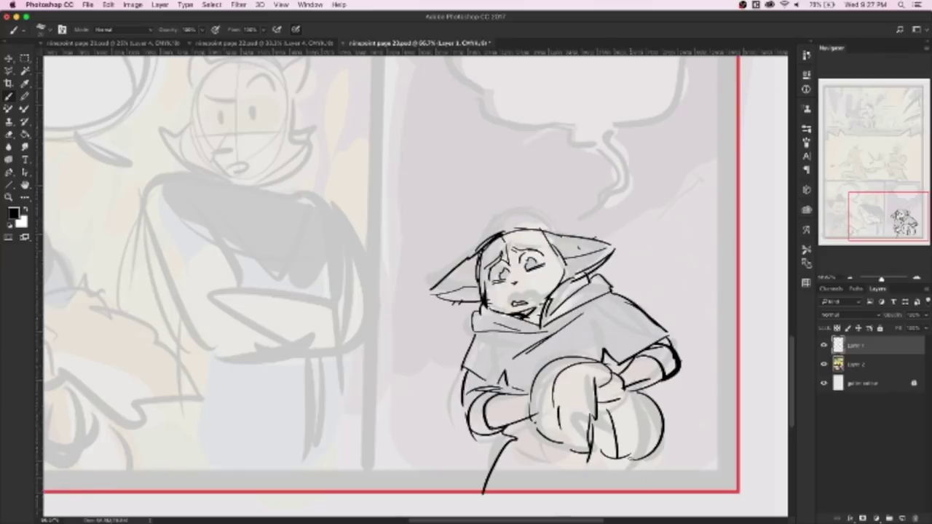
{"action": "left_click_drag", "start_coordinate": [628, 457], "coordinate": [639, 493]}
{"action": "mouse_move", "coordinate": [659, 400]}
{"action": "left_mouse_down"}
{"action": "mouse_move", "coordinate": [644, 474]}
{"action": "mouse_move", "coordinate": [658, 449]}
{"action": "mouse_move", "coordinate": [641, 474]}
{"action": "left_mouse_up"}
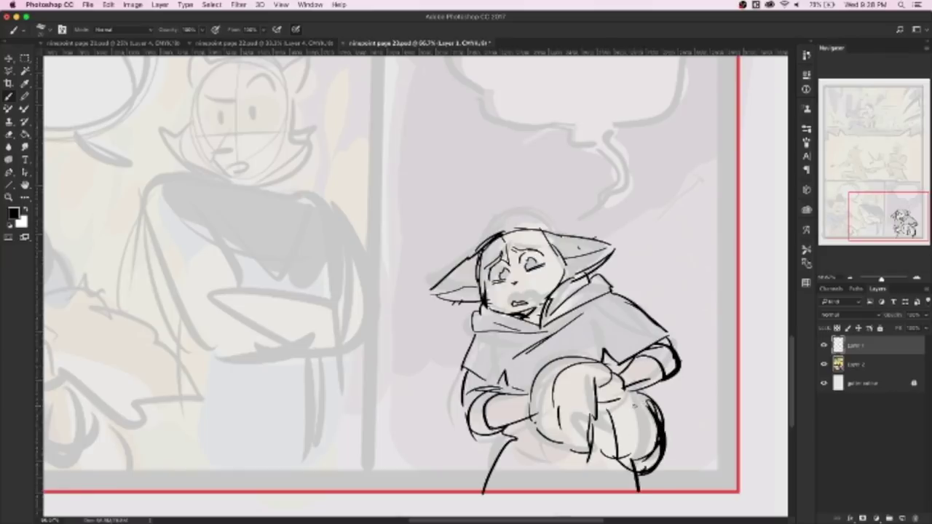
{"action": "left_click_drag", "start_coordinate": [574, 339], "coordinate": [607, 361]}
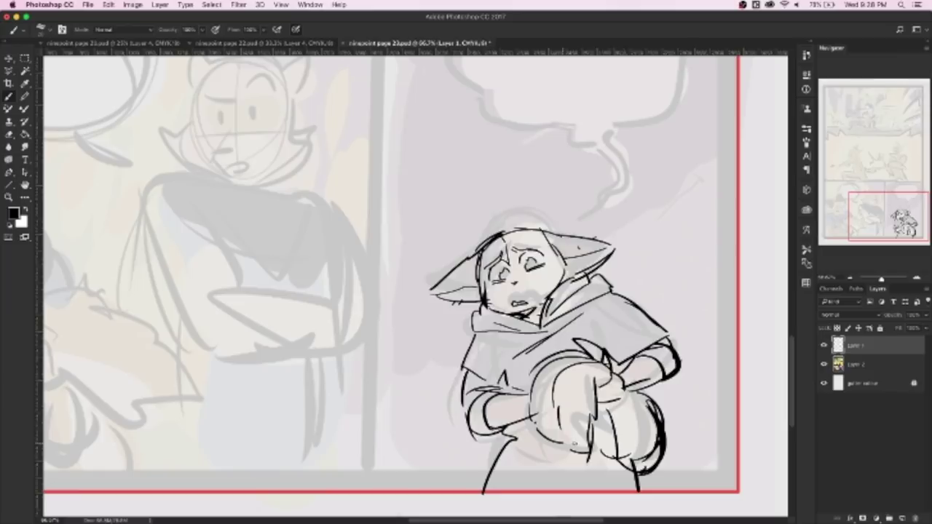
Ink the waist belt and the leg strokes down to the figure's bottom
{"action": "mouse_move", "coordinate": [581, 444]}
{"action": "left_mouse_down"}
{"action": "mouse_move", "coordinate": [576, 470]}
{"action": "mouse_move", "coordinate": [517, 446]}
{"action": "mouse_move", "coordinate": [566, 452]}
{"action": "mouse_move", "coordinate": [523, 484]}
{"action": "left_mouse_up"}
{"action": "left_click_drag", "start_coordinate": [575, 446], "coordinate": [579, 494]}
{"action": "left_click_drag", "start_coordinate": [559, 456], "coordinate": [552, 496]}
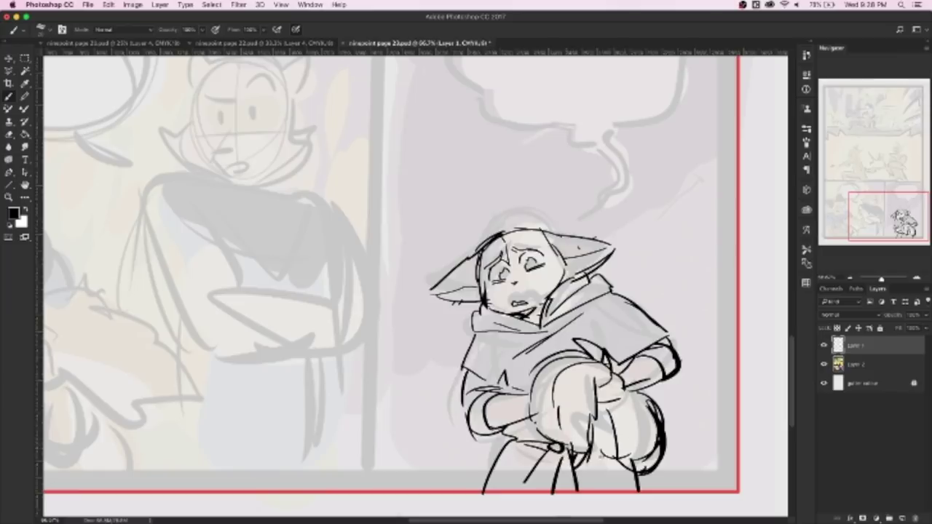
{"action": "left_click_drag", "start_coordinate": [625, 468], "coordinate": [634, 498]}
{"action": "left_click_drag", "start_coordinate": [577, 451], "coordinate": [569, 492]}
{"action": "left_click_drag", "start_coordinate": [530, 453], "coordinate": [504, 492]}
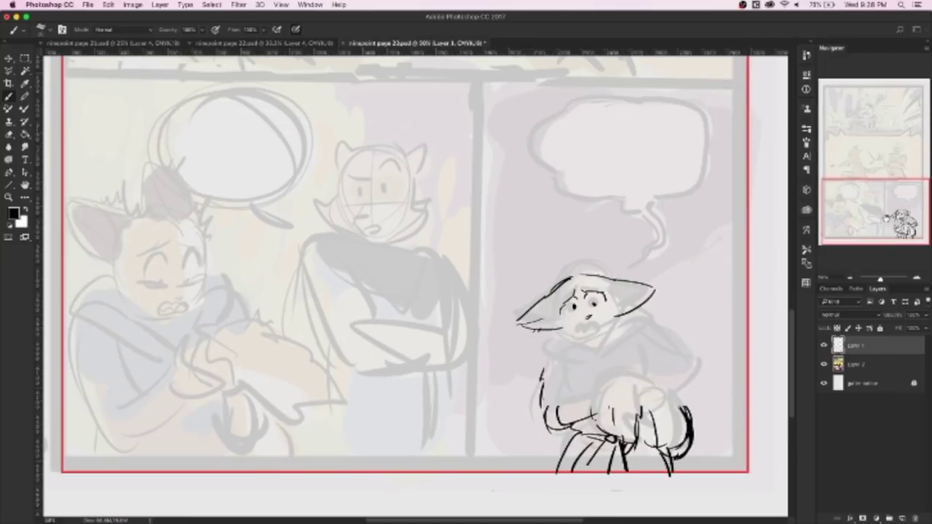
Outline the right speech bubble and the cat's head shape
{"action": "mouse_move", "coordinate": [638, 96]}
{"action": "left_mouse_down"}
{"action": "mouse_move", "coordinate": [558, 175]}
{"action": "mouse_move", "coordinate": [635, 205]}
{"action": "mouse_move", "coordinate": [696, 190]}
{"action": "mouse_move", "coordinate": [651, 201]}
{"action": "mouse_move", "coordinate": [635, 262]}
{"action": "mouse_move", "coordinate": [654, 246]}
{"action": "mouse_move", "coordinate": [664, 204]}
{"action": "left_mouse_up"}
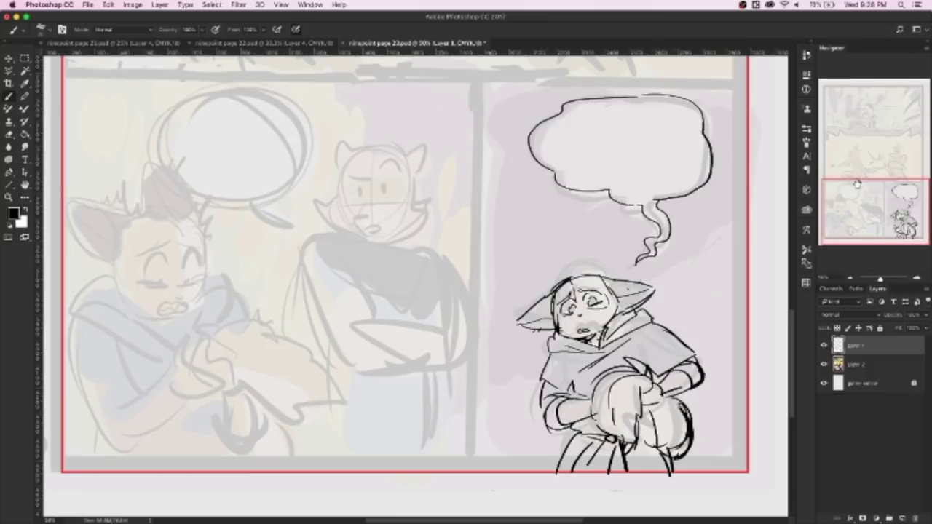
{"action": "left_click_drag", "start_coordinate": [351, 155], "coordinate": [405, 152]}
{"action": "left_click_drag", "start_coordinate": [342, 162], "coordinate": [336, 193]}
{"action": "left_click_drag", "start_coordinate": [409, 156], "coordinate": [415, 194]}
{"action": "mouse_move", "coordinate": [336, 191]}
{"action": "left_mouse_down"}
{"action": "mouse_move", "coordinate": [319, 199]}
{"action": "mouse_move", "coordinate": [354, 233]}
{"action": "left_mouse_up"}
{"action": "mouse_move", "coordinate": [413, 193]}
{"action": "left_mouse_down"}
{"action": "mouse_move", "coordinate": [432, 201]}
{"action": "mouse_move", "coordinate": [363, 234]}
{"action": "left_mouse_up"}
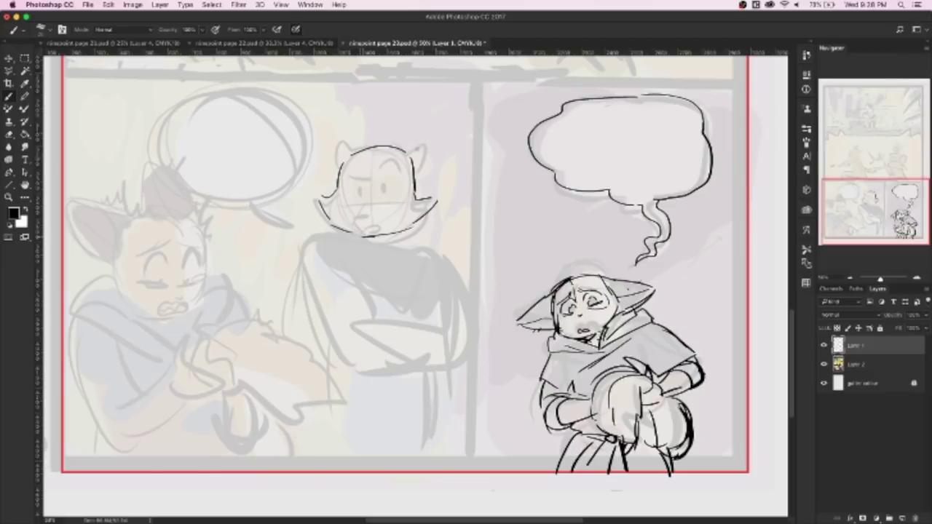
{"action": "mouse_move", "coordinate": [401, 165]}
{"action": "left_mouse_down"}
{"action": "mouse_move", "coordinate": [414, 151]}
{"action": "mouse_move", "coordinate": [420, 197]}
{"action": "left_mouse_up"}
Ink the cat's mouth, eyes, nose, eyebrows, pupils and under-chin line
{"action": "left_click_drag", "start_coordinate": [354, 208], "coordinate": [365, 216]}
{"action": "left_click_drag", "start_coordinate": [398, 174], "coordinate": [350, 207]}
{"action": "mouse_move", "coordinate": [350, 211]}
{"action": "left_mouse_down"}
{"action": "mouse_move", "coordinate": [352, 225]}
{"action": "mouse_move", "coordinate": [357, 214]}
{"action": "left_mouse_up"}
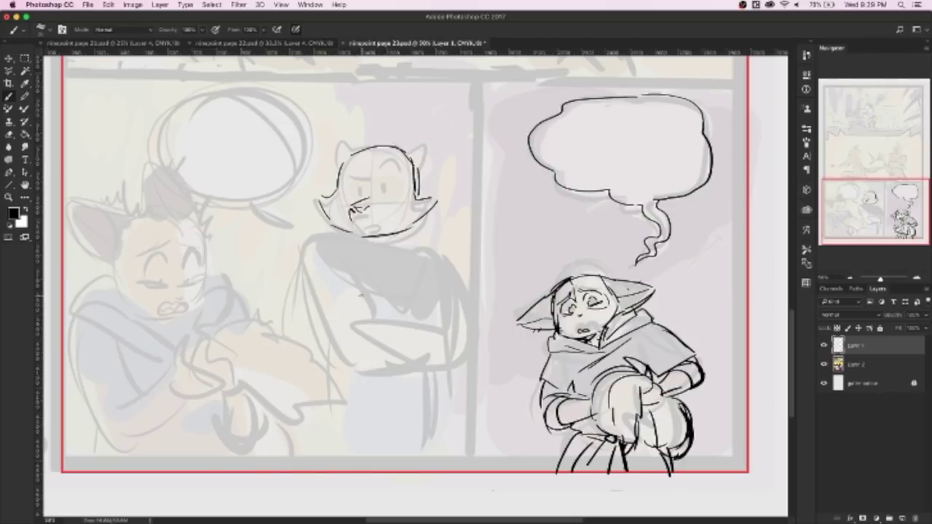
{"action": "mouse_move", "coordinate": [371, 194]}
{"action": "left_mouse_down"}
{"action": "mouse_move", "coordinate": [360, 198]}
{"action": "mouse_move", "coordinate": [356, 179]}
{"action": "mouse_move", "coordinate": [363, 190]}
{"action": "mouse_move", "coordinate": [361, 176]}
{"action": "mouse_move", "coordinate": [400, 176]}
{"action": "left_mouse_up"}
{"action": "mouse_move", "coordinate": [344, 182]}
{"action": "left_mouse_down"}
{"action": "mouse_move", "coordinate": [386, 161]}
{"action": "mouse_move", "coordinate": [398, 169]}
{"action": "left_mouse_up"}
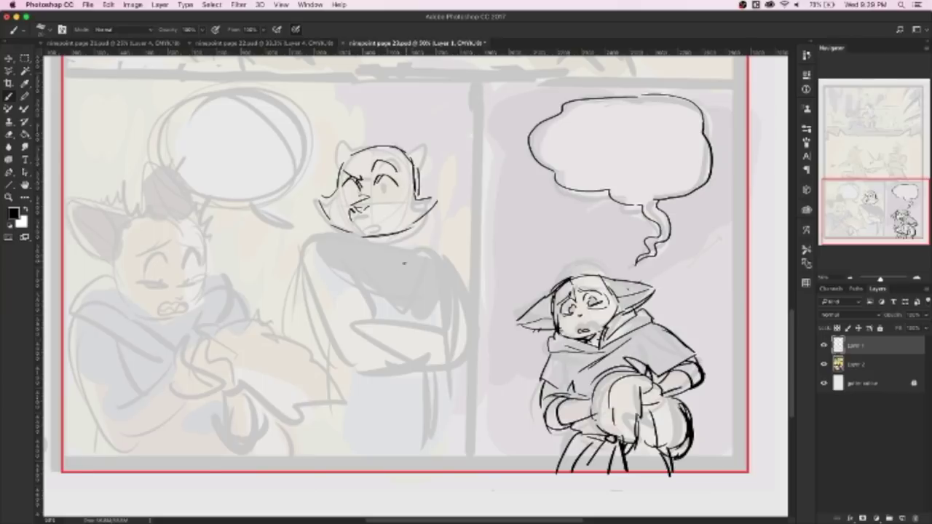
{"action": "left_click_drag", "start_coordinate": [352, 187], "coordinate": [383, 189]}
{"action": "left_click_drag", "start_coordinate": [351, 228], "coordinate": [401, 234]}
Ink both ears and the right side, redraw the toothy mouth, strengthen brows and jaw
{"action": "left_click_drag", "start_coordinate": [405, 153], "coordinate": [424, 169]}
{"action": "left_click_drag", "start_coordinate": [338, 165], "coordinate": [355, 151]}
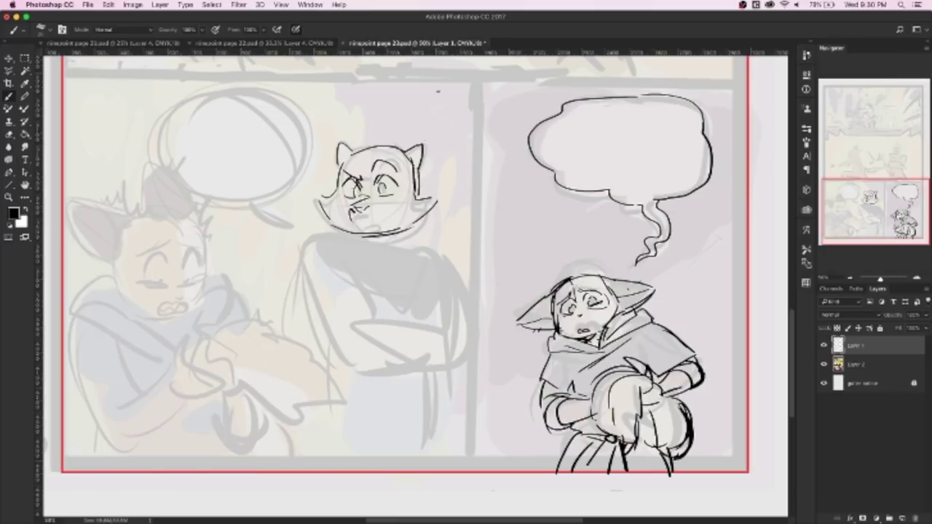
{"action": "left_click_drag", "start_coordinate": [396, 153], "coordinate": [441, 217]}
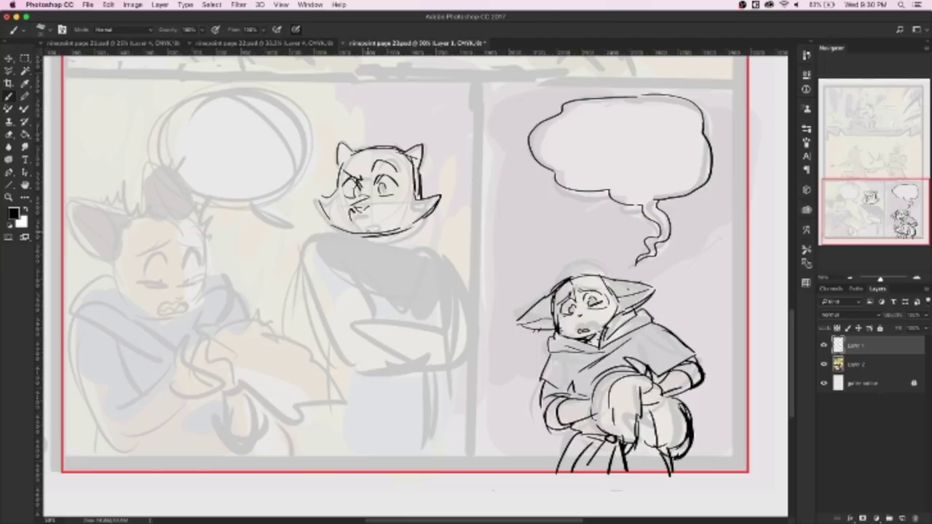
{"action": "mouse_move", "coordinate": [357, 221]}
{"action": "left_mouse_down"}
{"action": "mouse_move", "coordinate": [377, 228]}
{"action": "mouse_move", "coordinate": [365, 212]}
{"action": "mouse_move", "coordinate": [358, 217]}
{"action": "left_mouse_up"}
{"action": "mouse_move", "coordinate": [340, 172]}
{"action": "left_mouse_down"}
{"action": "mouse_move", "coordinate": [360, 182]}
{"action": "mouse_move", "coordinate": [392, 159]}
{"action": "left_mouse_up"}
{"action": "mouse_move", "coordinate": [319, 217]}
{"action": "left_mouse_down"}
{"action": "mouse_move", "coordinate": [360, 233]}
{"action": "mouse_move", "coordinate": [353, 205]}
{"action": "mouse_move", "coordinate": [412, 205]}
{"action": "left_mouse_up"}
{"action": "left_click_drag", "start_coordinate": [412, 178], "coordinate": [405, 206]}
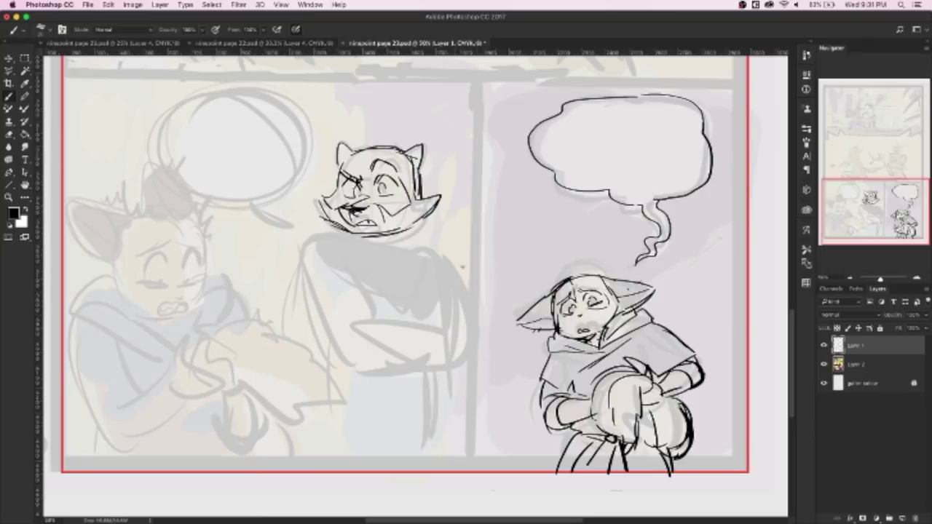
Ink the cat's chin shadow, shoulders, sides and collar outline
{"action": "mouse_move", "coordinate": [319, 229]}
{"action": "left_mouse_down"}
{"action": "mouse_move", "coordinate": [368, 243]}
{"action": "mouse_move", "coordinate": [299, 258]}
{"action": "left_mouse_up"}
{"action": "mouse_move", "coordinate": [393, 233]}
{"action": "left_mouse_down"}
{"action": "mouse_move", "coordinate": [398, 246]}
{"action": "mouse_move", "coordinate": [450, 260]}
{"action": "mouse_move", "coordinate": [450, 315]}
{"action": "left_mouse_up"}
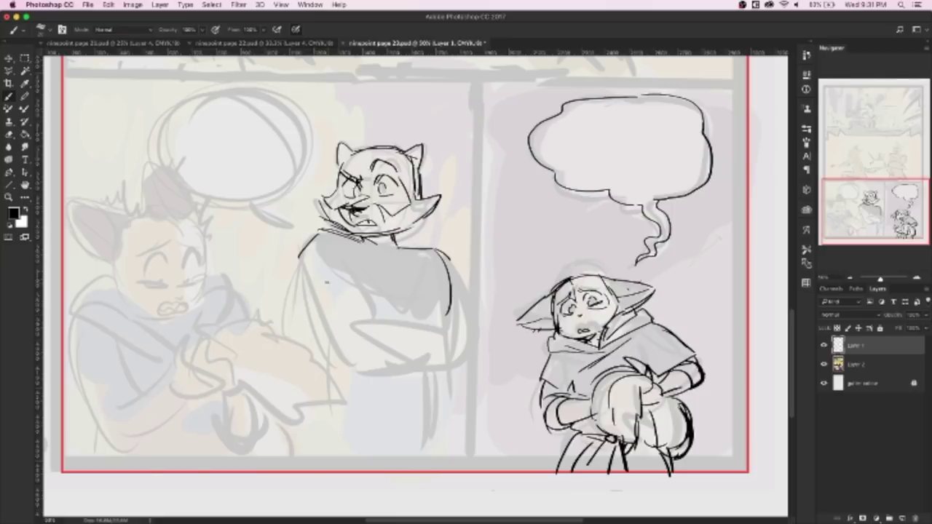
{"action": "left_click_drag", "start_coordinate": [304, 240], "coordinate": [343, 343]}
{"action": "left_click_drag", "start_coordinate": [303, 271], "coordinate": [321, 310]}
{"action": "left_click_drag", "start_coordinate": [334, 356], "coordinate": [373, 354]}
{"action": "mouse_move", "coordinate": [363, 236]}
{"action": "left_mouse_down"}
{"action": "mouse_move", "coordinate": [410, 249]}
{"action": "mouse_move", "coordinate": [380, 259]}
{"action": "left_mouse_up"}
{"action": "mouse_move", "coordinate": [444, 255]}
{"action": "left_mouse_down"}
{"action": "mouse_move", "coordinate": [466, 297]}
{"action": "mouse_move", "coordinate": [441, 316]}
{"action": "left_mouse_up"}
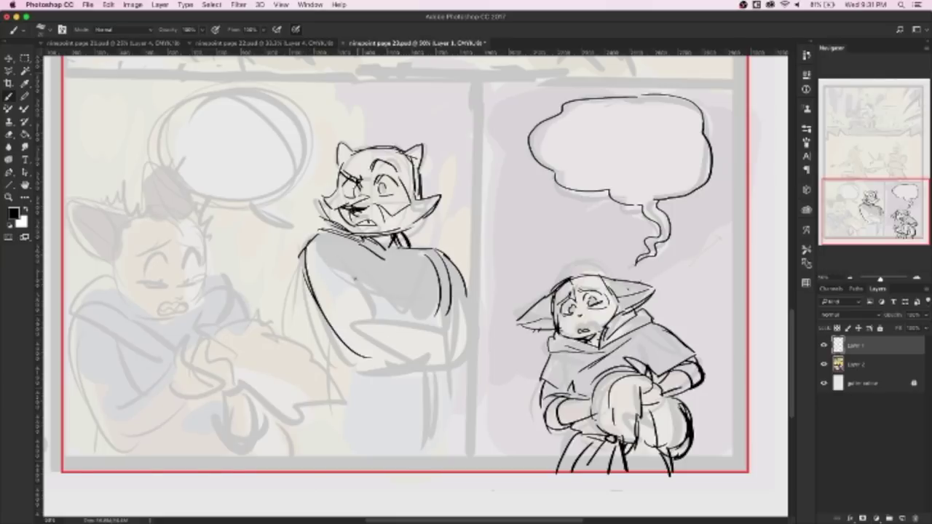
{"action": "left_click_drag", "start_coordinate": [351, 253], "coordinate": [389, 319]}
{"action": "left_click_drag", "start_coordinate": [331, 287], "coordinate": [373, 308]}
{"action": "left_click_drag", "start_coordinate": [306, 249], "coordinate": [352, 264]}
Ink the cat's folded arms, elbow, hands and chest fold lines
{"action": "mouse_move", "coordinate": [295, 268]}
{"action": "left_mouse_down"}
{"action": "mouse_move", "coordinate": [322, 325]}
{"action": "mouse_move", "coordinate": [371, 370]}
{"action": "left_mouse_up"}
{"action": "mouse_move", "coordinate": [370, 319]}
{"action": "left_mouse_down"}
{"action": "mouse_move", "coordinate": [405, 369]}
{"action": "mouse_move", "coordinate": [447, 335]}
{"action": "left_mouse_up"}
{"action": "left_click_drag", "start_coordinate": [392, 364], "coordinate": [422, 360]}
{"action": "mouse_move", "coordinate": [456, 278]}
{"action": "left_mouse_down"}
{"action": "mouse_move", "coordinate": [482, 310]}
{"action": "mouse_move", "coordinate": [485, 355]}
{"action": "mouse_move", "coordinate": [477, 339]}
{"action": "left_mouse_up"}
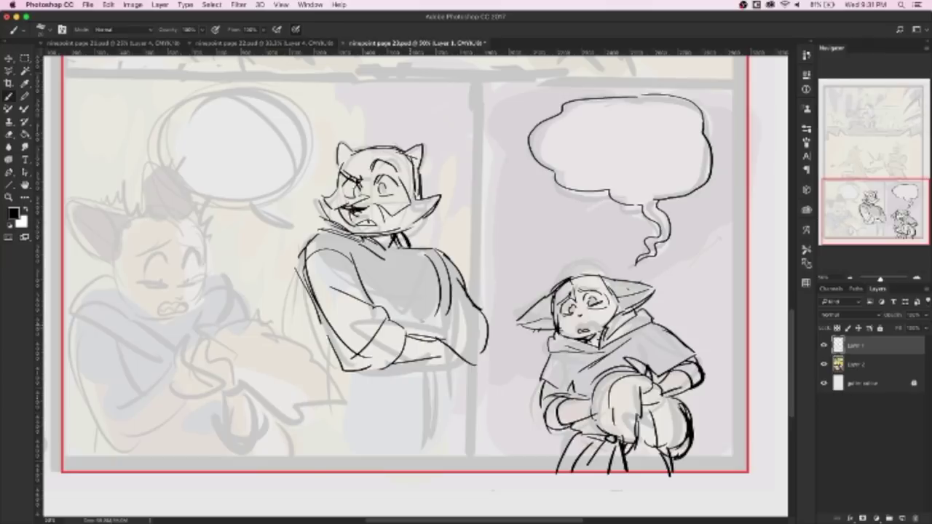
{"action": "mouse_move", "coordinate": [405, 326]}
{"action": "left_mouse_down"}
{"action": "mouse_move", "coordinate": [452, 319]}
{"action": "mouse_move", "coordinate": [461, 354]}
{"action": "left_mouse_up"}
{"action": "left_click_drag", "start_coordinate": [405, 348], "coordinate": [463, 349]}
{"action": "left_click_drag", "start_coordinate": [403, 323], "coordinate": [453, 322]}
{"action": "left_click_drag", "start_coordinate": [435, 264], "coordinate": [454, 295]}
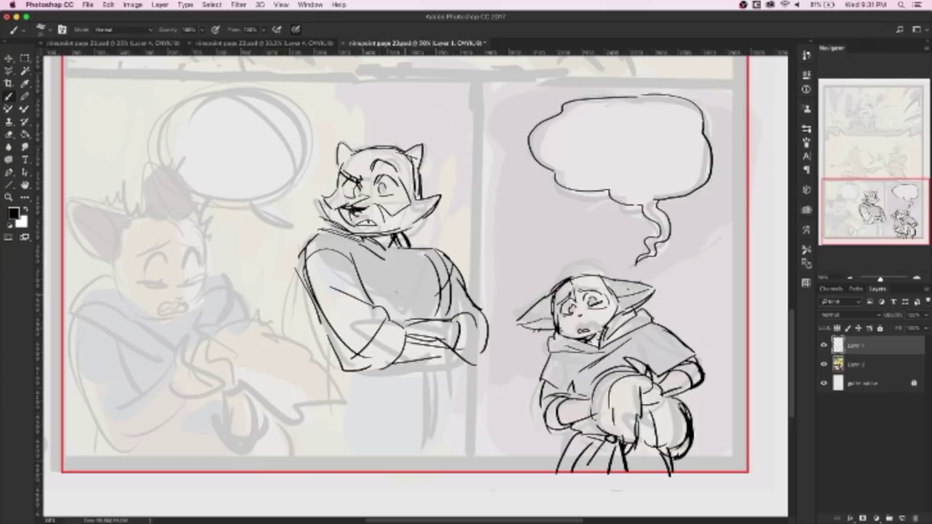
{"action": "mouse_move", "coordinate": [354, 276]}
{"action": "left_mouse_down"}
{"action": "mouse_move", "coordinate": [413, 314]}
{"action": "mouse_move", "coordinate": [439, 316]}
{"action": "left_mouse_up"}
{"action": "left_click_drag", "start_coordinate": [443, 274], "coordinate": [455, 291]}
{"action": "mouse_move", "coordinate": [417, 260]}
{"action": "left_mouse_down"}
{"action": "mouse_move", "coordinate": [396, 308]}
{"action": "mouse_move", "coordinate": [411, 250]}
{"action": "left_mouse_up"}
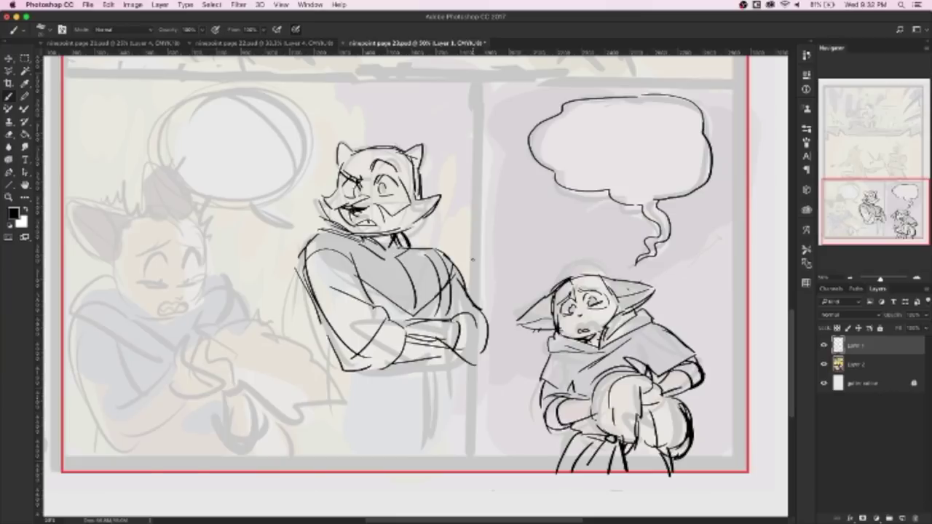
Draw the robe's sweeping lower curves, vertical edges and hem folds below the torso
{"action": "left_click_drag", "start_coordinate": [444, 253], "coordinate": [451, 335]}
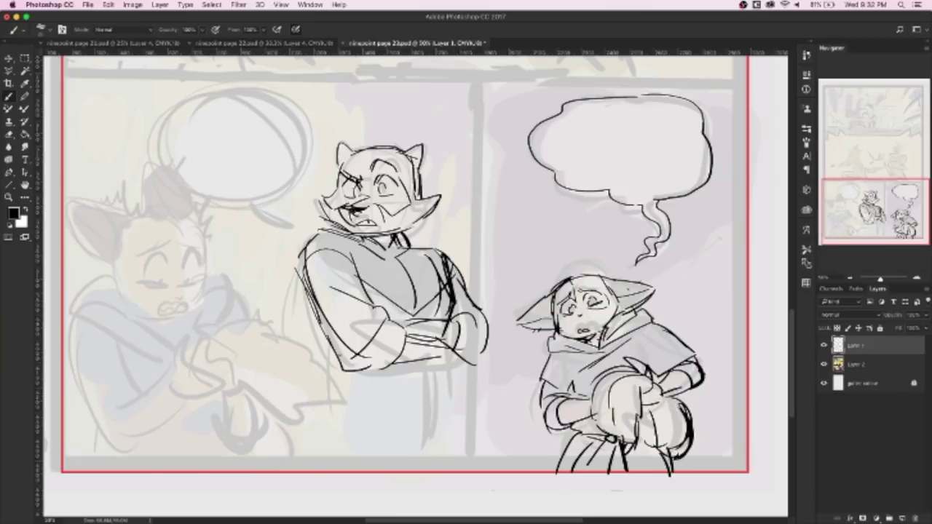
{"action": "left_click_drag", "start_coordinate": [357, 351], "coordinate": [354, 397]}
{"action": "left_click_drag", "start_coordinate": [441, 352], "coordinate": [440, 411]}
{"action": "left_click_drag", "start_coordinate": [342, 360], "coordinate": [338, 423]}
{"action": "left_click_drag", "start_coordinate": [435, 351], "coordinate": [450, 402]}
{"action": "mouse_move", "coordinate": [347, 350]}
{"action": "left_mouse_down"}
{"action": "mouse_move", "coordinate": [340, 389]}
{"action": "mouse_move", "coordinate": [283, 462]}
{"action": "left_mouse_up"}
{"action": "left_click_drag", "start_coordinate": [447, 358], "coordinate": [452, 448]}
{"action": "mouse_move", "coordinate": [337, 418]}
{"action": "left_mouse_down"}
{"action": "mouse_move", "coordinate": [325, 457]}
{"action": "mouse_move", "coordinate": [370, 466]}
{"action": "left_mouse_up"}
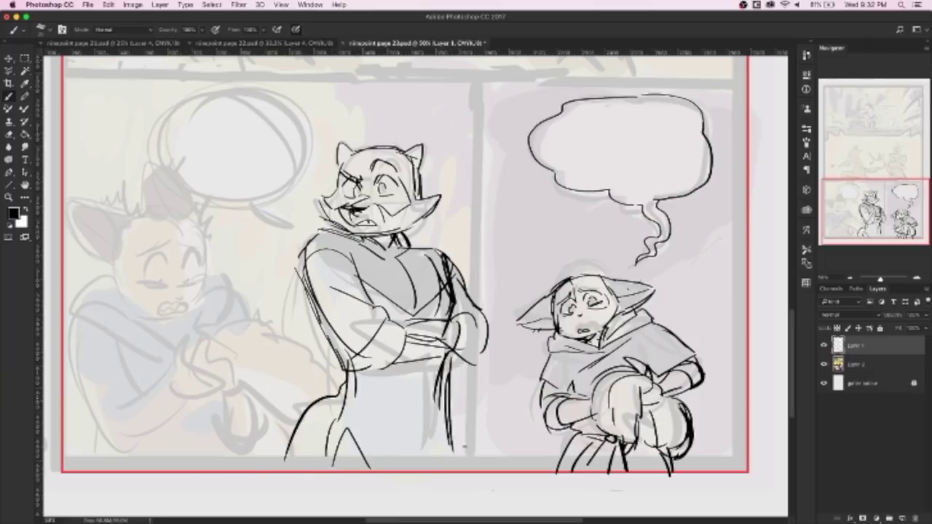
{"action": "left_click_drag", "start_coordinate": [458, 399], "coordinate": [466, 463]}
{"action": "left_click_drag", "start_coordinate": [406, 479], "coordinate": [453, 473]}
{"action": "left_click_drag", "start_coordinate": [457, 430], "coordinate": [463, 473]}
{"action": "left_click_drag", "start_coordinate": [338, 474], "coordinate": [372, 431]}
{"action": "mouse_move", "coordinate": [354, 383]}
{"action": "left_mouse_down"}
{"action": "mouse_move", "coordinate": [316, 471]}
{"action": "mouse_move", "coordinate": [290, 437]}
{"action": "left_mouse_up"}
{"action": "left_click_drag", "start_coordinate": [324, 388], "coordinate": [281, 475]}
Reinforce the crossed arm, waist, shoulder and left side, and add the robe's centre line
{"action": "left_click_drag", "start_coordinate": [452, 269], "coordinate": [484, 312]}
{"action": "left_click_drag", "start_coordinate": [483, 355], "coordinate": [368, 371]}
{"action": "left_click_drag", "start_coordinate": [367, 270], "coordinate": [318, 303]}
{"action": "mouse_move", "coordinate": [294, 265]}
{"action": "left_mouse_down"}
{"action": "mouse_move", "coordinate": [326, 258]}
{"action": "mouse_move", "coordinate": [415, 316]}
{"action": "left_mouse_up"}
{"action": "left_click_drag", "start_coordinate": [413, 316], "coordinate": [454, 275]}
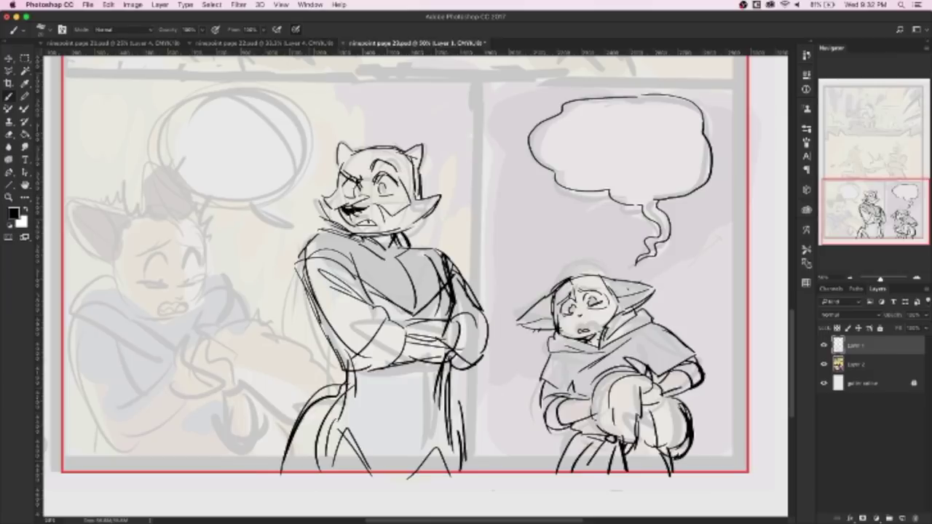
{"action": "mouse_move", "coordinate": [319, 230]}
{"action": "left_mouse_down"}
{"action": "mouse_move", "coordinate": [296, 259]}
{"action": "mouse_move", "coordinate": [345, 385]}
{"action": "left_mouse_up"}
{"action": "left_click_drag", "start_coordinate": [452, 360], "coordinate": [459, 427]}
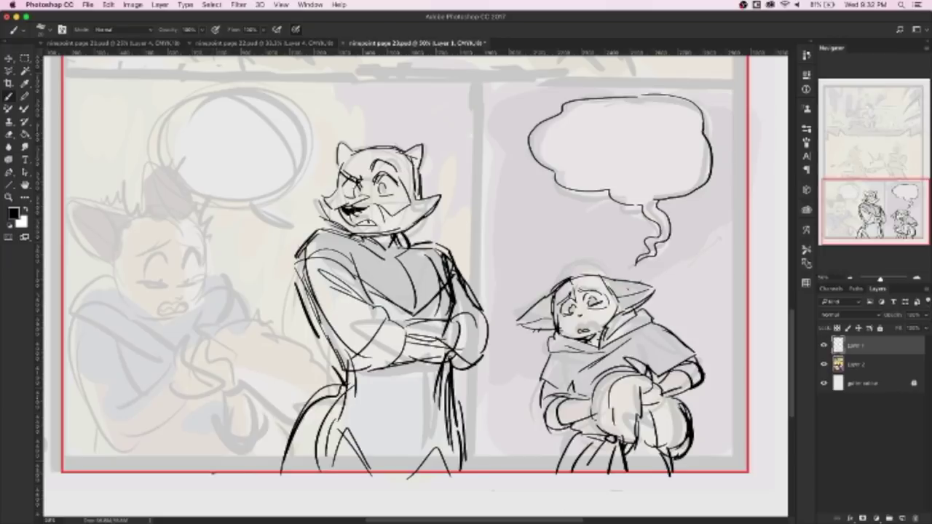
{"action": "left_click_drag", "start_coordinate": [421, 372], "coordinate": [425, 440]}
{"action": "scroll", "coordinate": [405, 284], "scroll_direction": "left", "scroll_amount": 3}
Outline the left character's head and cheek, erasing and redrawing the chin and open mouth
{"action": "mouse_move", "coordinate": [188, 220]}
{"action": "left_mouse_down"}
{"action": "mouse_move", "coordinate": [214, 231]}
{"action": "mouse_move", "coordinate": [229, 254]}
{"action": "mouse_move", "coordinate": [233, 289]}
{"action": "mouse_move", "coordinate": [198, 316]}
{"action": "left_mouse_up"}
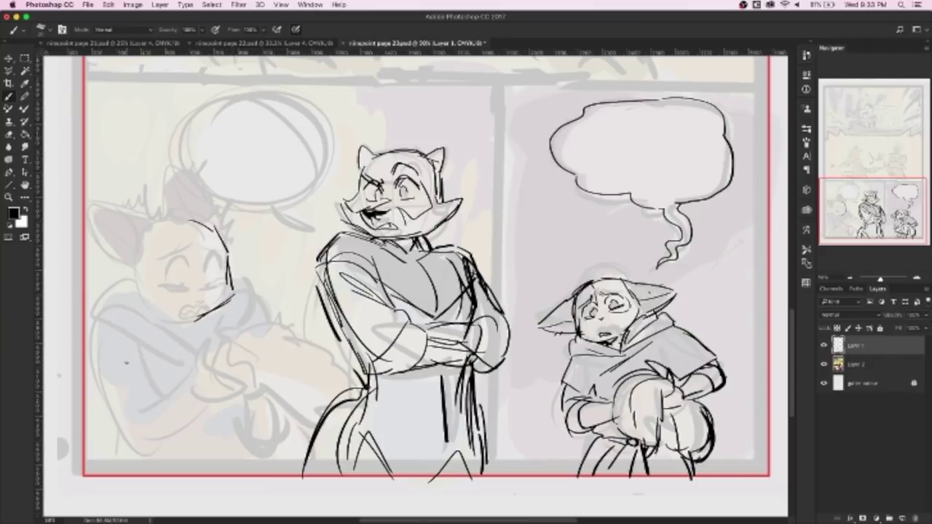
{"action": "mouse_move", "coordinate": [138, 278]}
{"action": "left_mouse_down"}
{"action": "mouse_move", "coordinate": [144, 304]}
{"action": "mouse_move", "coordinate": [197, 325]}
{"action": "mouse_move", "coordinate": [220, 309]}
{"action": "mouse_move", "coordinate": [207, 296]}
{"action": "mouse_move", "coordinate": [198, 316]}
{"action": "mouse_move", "coordinate": [177, 316]}
{"action": "mouse_move", "coordinate": [214, 312]}
{"action": "left_mouse_up"}
{"action": "key", "text": "e"}
{"action": "mouse_move", "coordinate": [226, 278]}
{"action": "left_mouse_down"}
{"action": "mouse_move", "coordinate": [211, 303]}
{"action": "mouse_move", "coordinate": [229, 262]}
{"action": "mouse_move", "coordinate": [207, 318]}
{"action": "mouse_move", "coordinate": [178, 326]}
{"action": "left_mouse_up"}
{"action": "key", "text": "b"}
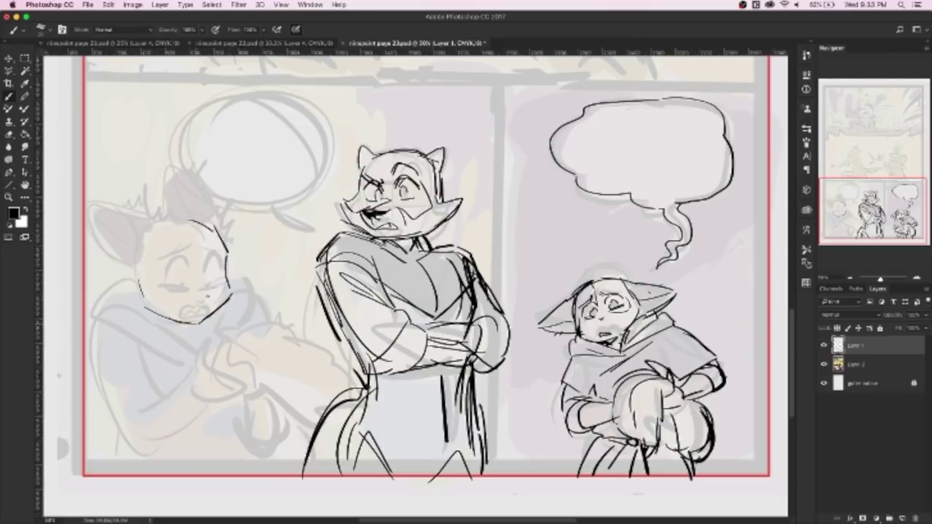
{"action": "mouse_move", "coordinate": [201, 294]}
{"action": "left_mouse_down"}
{"action": "mouse_move", "coordinate": [210, 298]}
{"action": "mouse_move", "coordinate": [177, 316]}
{"action": "left_mouse_up"}
{"action": "key", "text": "e"}
{"action": "mouse_move", "coordinate": [231, 296]}
{"action": "left_mouse_down"}
{"action": "mouse_move", "coordinate": [182, 319]}
{"action": "mouse_move", "coordinate": [200, 325]}
{"action": "left_mouse_up"}
{"action": "key", "text": "b"}
{"action": "key", "text": "e"}
{"action": "key", "text": "b"}
{"action": "mouse_move", "coordinate": [231, 292]}
{"action": "left_mouse_down"}
{"action": "mouse_move", "coordinate": [200, 324]}
{"action": "mouse_move", "coordinate": [149, 324]}
{"action": "left_mouse_up"}
{"action": "key", "text": "e"}
{"action": "key", "text": "b"}
{"action": "mouse_move", "coordinate": [211, 306]}
{"action": "left_mouse_down"}
{"action": "mouse_move", "coordinate": [198, 315]}
{"action": "mouse_move", "coordinate": [211, 312]}
{"action": "left_mouse_up"}
Ink the squinting eyes, a pupil, eyebrow stroke, nose mark and right cheek line
{"action": "mouse_move", "coordinate": [185, 249]}
{"action": "left_mouse_down"}
{"action": "mouse_move", "coordinate": [157, 260]}
{"action": "mouse_move", "coordinate": [227, 253]}
{"action": "mouse_move", "coordinate": [178, 264]}
{"action": "mouse_move", "coordinate": [224, 256]}
{"action": "mouse_move", "coordinate": [233, 284]}
{"action": "left_mouse_up"}
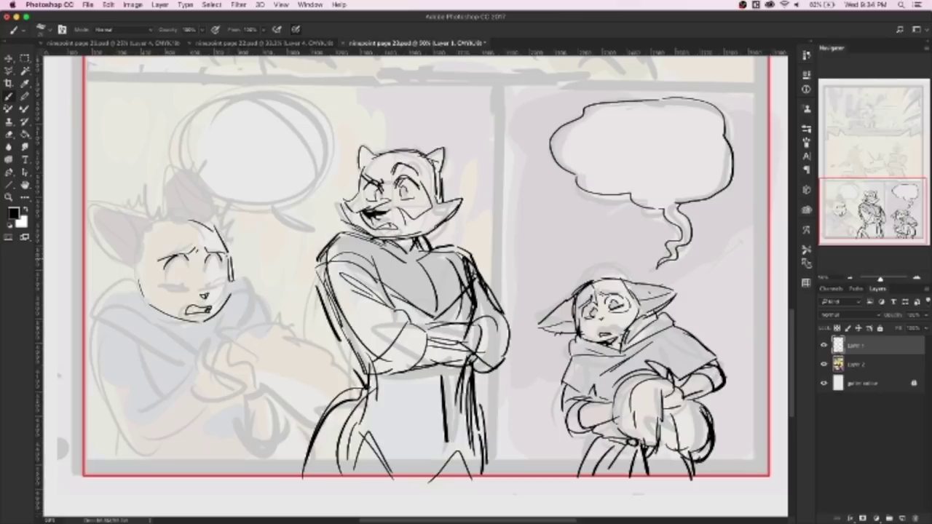
{"action": "mouse_move", "coordinate": [180, 273]}
{"action": "left_mouse_down"}
{"action": "mouse_move", "coordinate": [225, 284]}
{"action": "mouse_move", "coordinate": [217, 260]}
{"action": "left_mouse_up"}
{"action": "left_click_drag", "start_coordinate": [159, 259], "coordinate": [168, 269]}
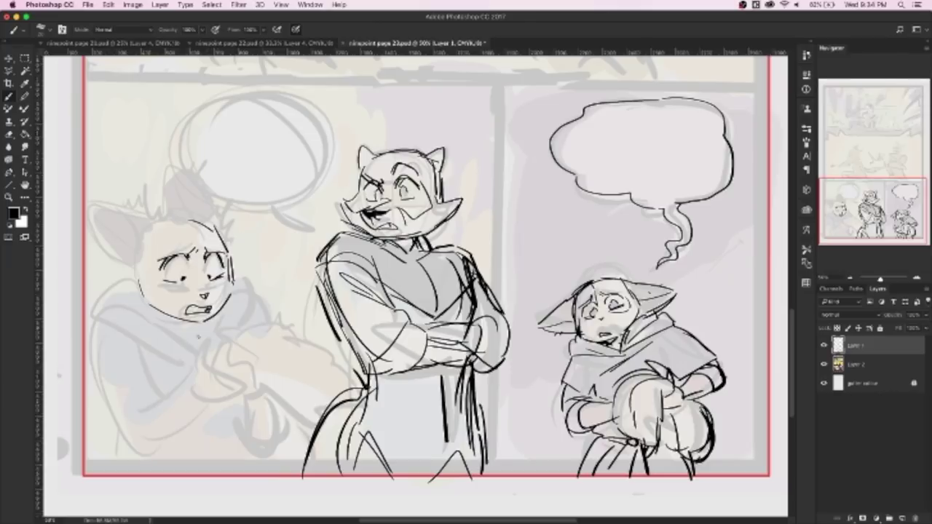
{"action": "left_click_drag", "start_coordinate": [203, 286], "coordinate": [208, 293]}
{"action": "left_click_drag", "start_coordinate": [229, 258], "coordinate": [232, 281]}
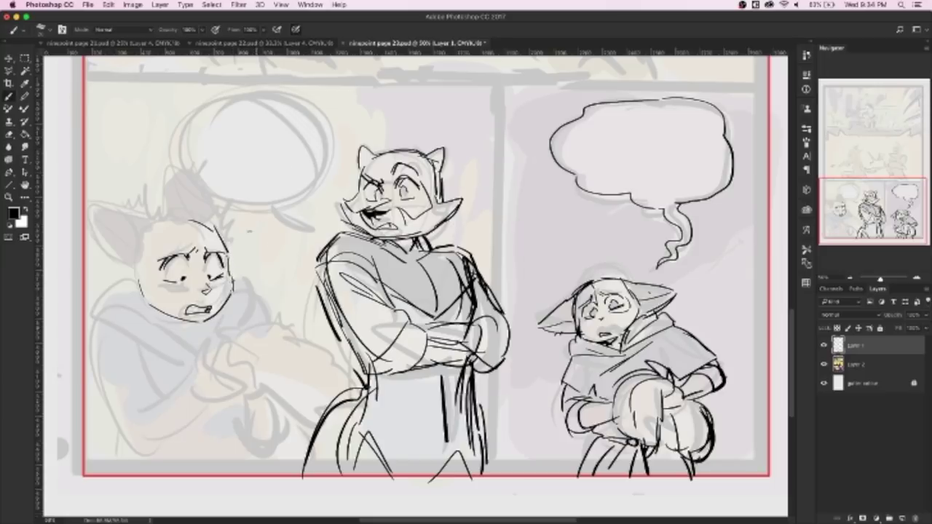
Rework the nose and a larger open mouth with the Eraser, adding a dark cheek stroke
{"action": "key", "text": "e"}
{"action": "left_click_drag", "start_coordinate": [188, 309], "coordinate": [211, 308]}
{"action": "key", "text": "b"}
{"action": "left_click", "coordinate": [209, 278]}
{"action": "mouse_move", "coordinate": [204, 288]}
{"action": "left_mouse_down"}
{"action": "mouse_move", "coordinate": [214, 313]}
{"action": "mouse_move", "coordinate": [186, 309]}
{"action": "left_mouse_up"}
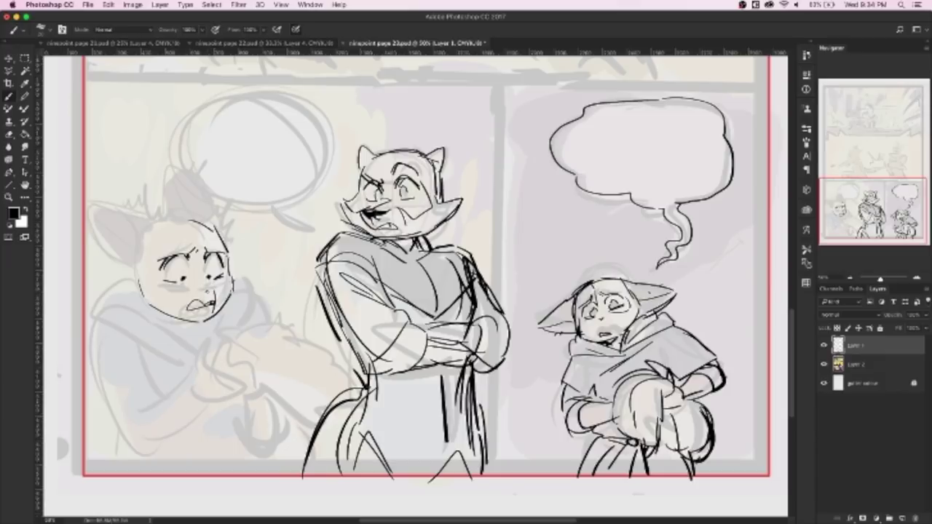
{"action": "key", "text": "e"}
{"action": "mouse_move", "coordinate": [214, 306]}
{"action": "left_mouse_down"}
{"action": "mouse_move", "coordinate": [197, 305]}
{"action": "mouse_move", "coordinate": [212, 314]}
{"action": "mouse_move", "coordinate": [213, 305]}
{"action": "mouse_move", "coordinate": [186, 304]}
{"action": "left_mouse_up"}
{"action": "key", "text": "b"}
{"action": "key", "text": "e"}
{"action": "key", "text": "b"}
{"action": "mouse_move", "coordinate": [226, 271]}
{"action": "left_mouse_down"}
{"action": "mouse_move", "coordinate": [236, 294]}
{"action": "mouse_move", "coordinate": [230, 265]}
{"action": "mouse_move", "coordinate": [226, 310]}
{"action": "left_mouse_up"}
{"action": "key", "text": "e"}
{"action": "key", "text": "b"}
{"action": "key", "text": "e"}
{"action": "mouse_move", "coordinate": [218, 221]}
{"action": "left_mouse_down"}
{"action": "mouse_move", "coordinate": [190, 234]}
{"action": "mouse_move", "coordinate": [191, 223]}
{"action": "left_mouse_up"}
{"action": "key", "text": "b"}
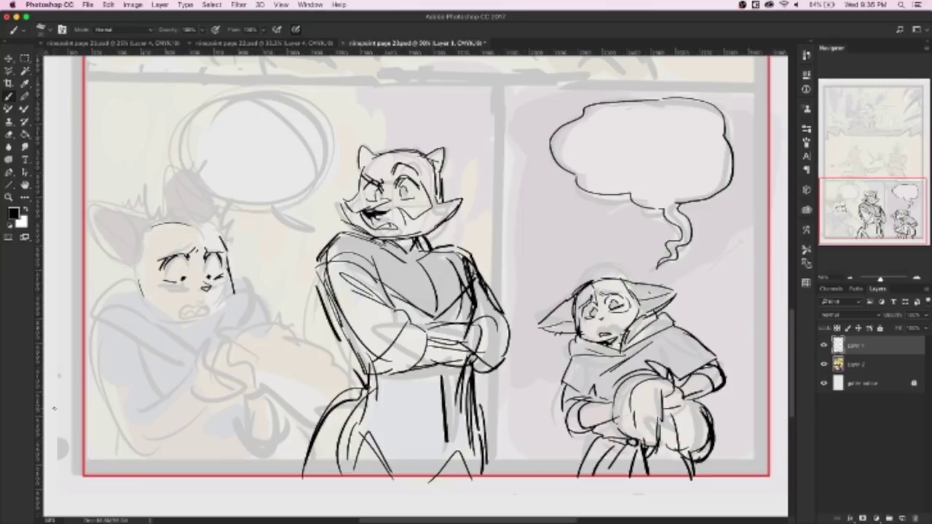
Ink the left character's jaw line, head outline and a short chin stroke
{"action": "mouse_move", "coordinate": [236, 295]}
{"action": "left_mouse_down"}
{"action": "mouse_move", "coordinate": [198, 319]}
{"action": "mouse_move", "coordinate": [140, 305]}
{"action": "left_mouse_up"}
{"action": "mouse_move", "coordinate": [135, 249]}
{"action": "left_mouse_down"}
{"action": "mouse_move", "coordinate": [175, 219]}
{"action": "mouse_move", "coordinate": [205, 223]}
{"action": "left_mouse_up"}
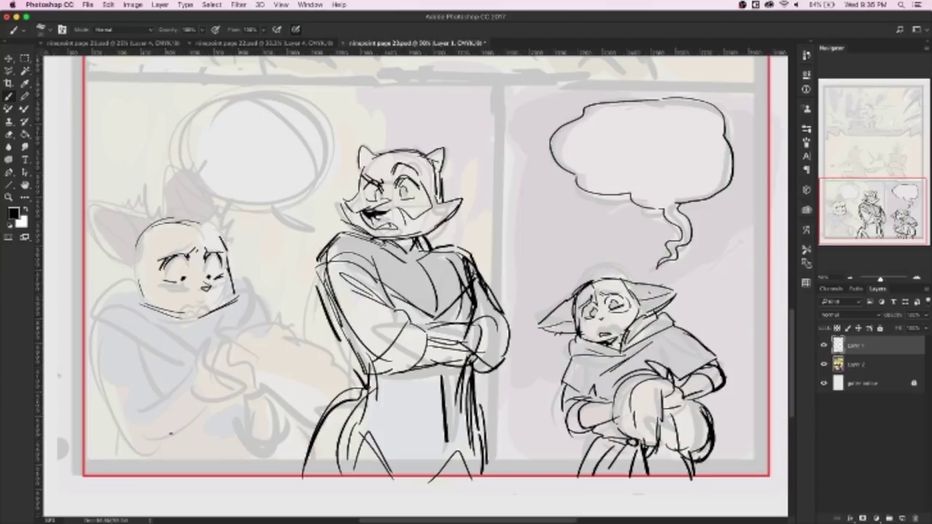
{"action": "left_click_drag", "start_coordinate": [225, 305], "coordinate": [234, 296]}
Bring the top panel into view and ink the crouching figure's first head strokes
{"action": "key", "text": "super+minus"}
{"action": "key", "text": "super+minus"}
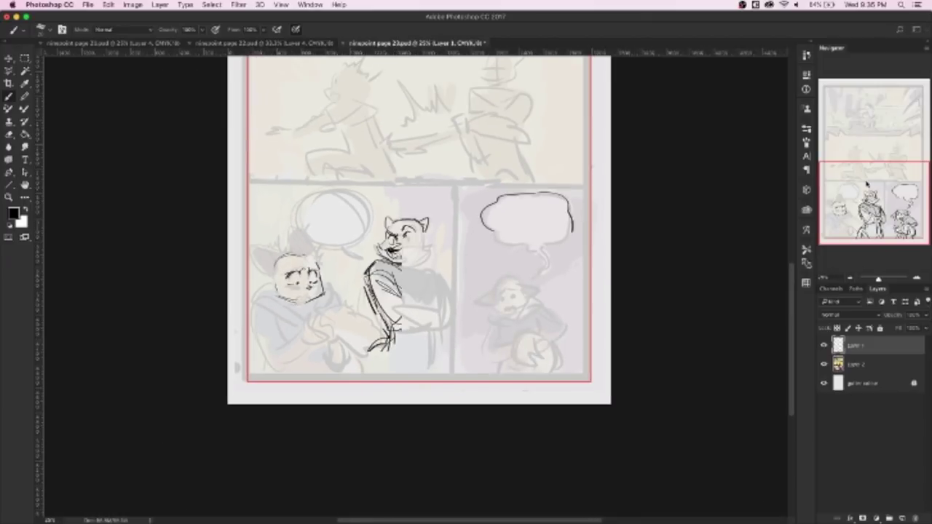
{"action": "left_click_drag", "start_coordinate": [869, 173], "coordinate": [865, 157]}
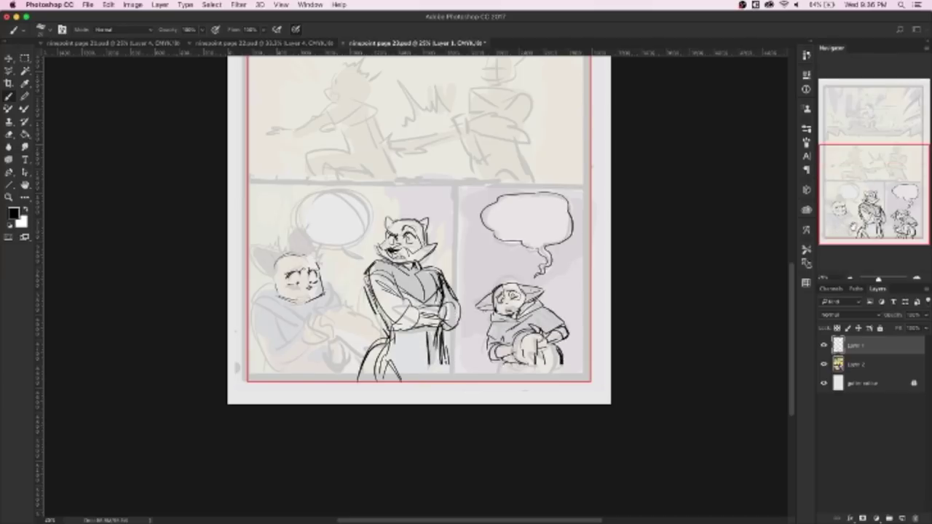
{"action": "left_click_drag", "start_coordinate": [864, 175], "coordinate": [866, 161]}
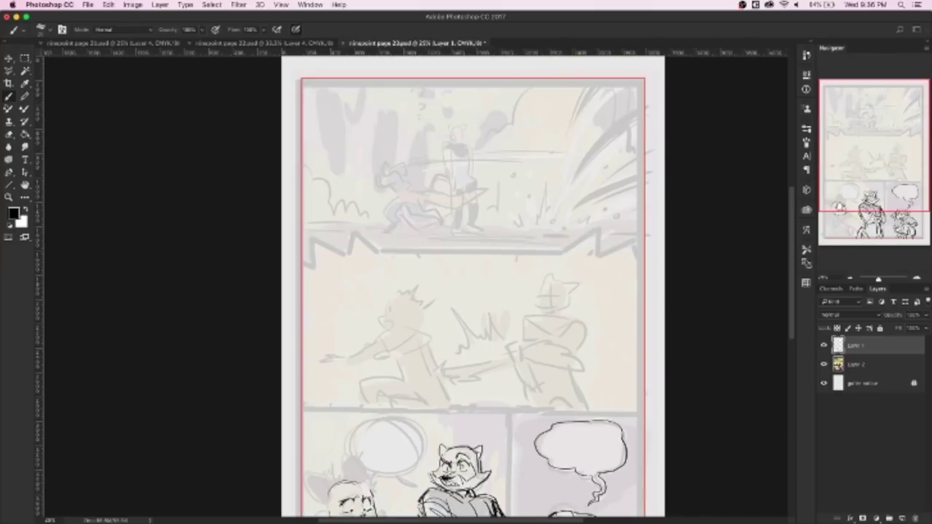
{"action": "key", "text": "super+equal"}
{"action": "key", "text": "super+equal"}
{"action": "scroll", "coordinate": [460, 170], "scroll_direction": "right", "scroll_amount": 3}
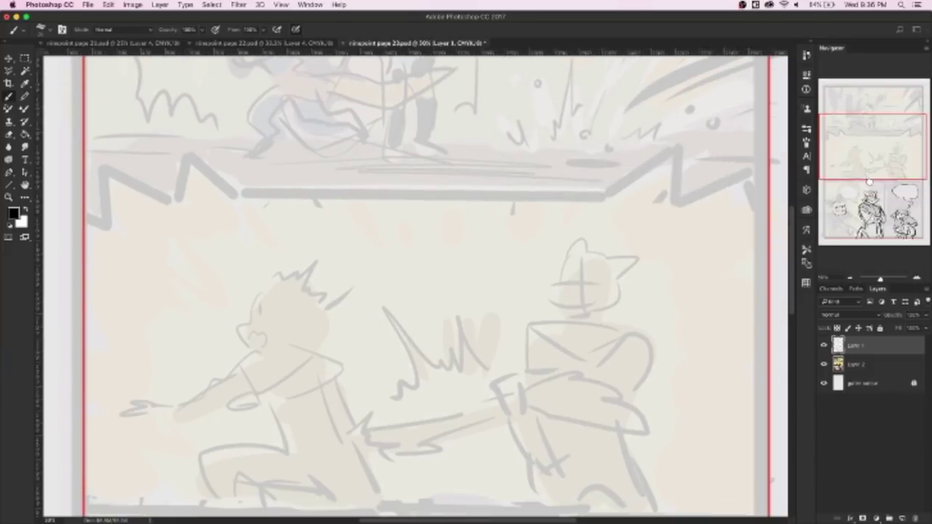
{"action": "scroll", "coordinate": [460, 171], "scroll_direction": "down", "scroll_amount": 2}
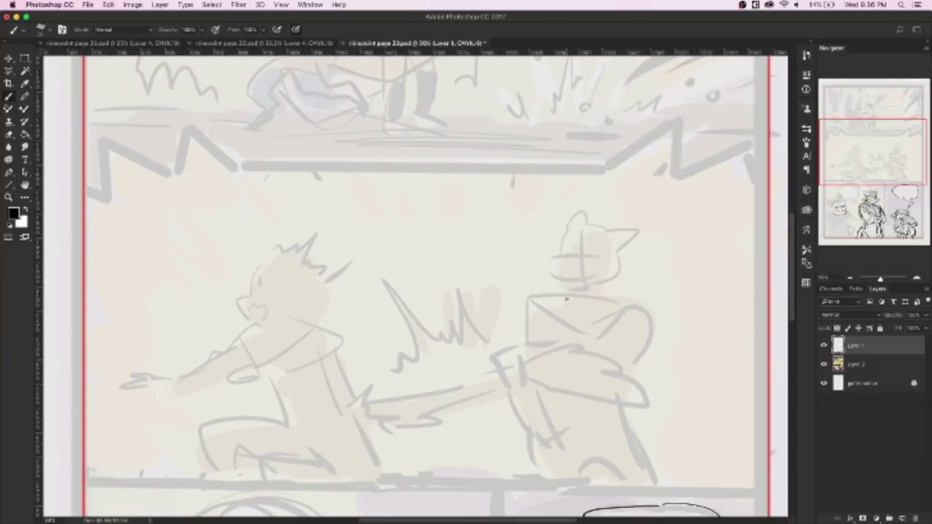
{"action": "scroll", "coordinate": [477, 258], "scroll_direction": "up", "scroll_amount": 5}
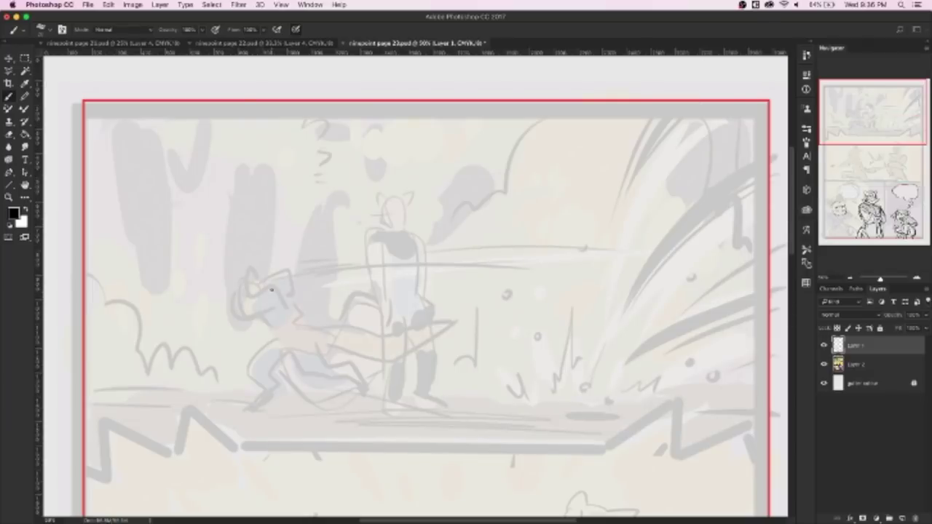
{"action": "mouse_move", "coordinate": [272, 291]}
{"action": "left_mouse_down"}
{"action": "mouse_move", "coordinate": [246, 294]}
{"action": "mouse_move", "coordinate": [238, 308]}
{"action": "mouse_move", "coordinate": [261, 313]}
{"action": "mouse_move", "coordinate": [280, 296]}
{"action": "mouse_move", "coordinate": [294, 307]}
{"action": "mouse_move", "coordinate": [288, 275]}
{"action": "mouse_move", "coordinate": [302, 321]}
{"action": "mouse_move", "coordinate": [274, 324]}
{"action": "mouse_move", "coordinate": [297, 318]}
{"action": "left_mouse_up"}
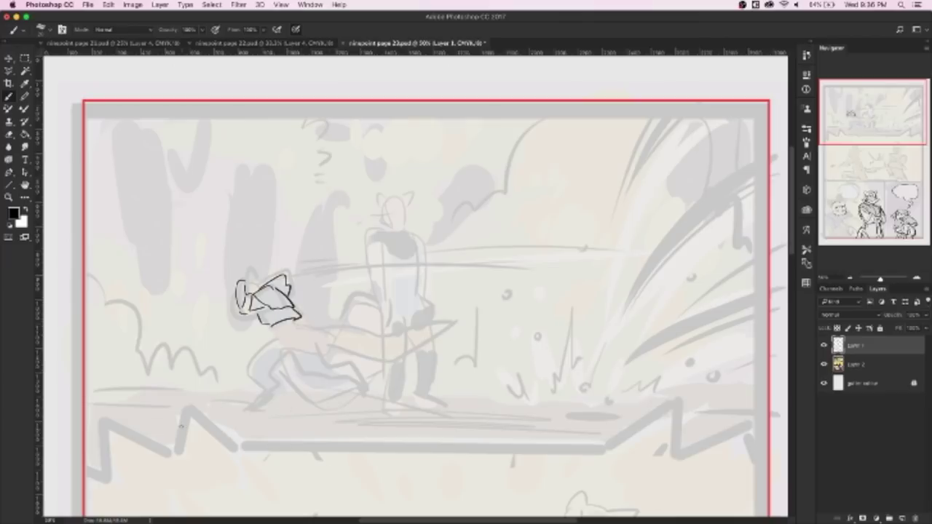